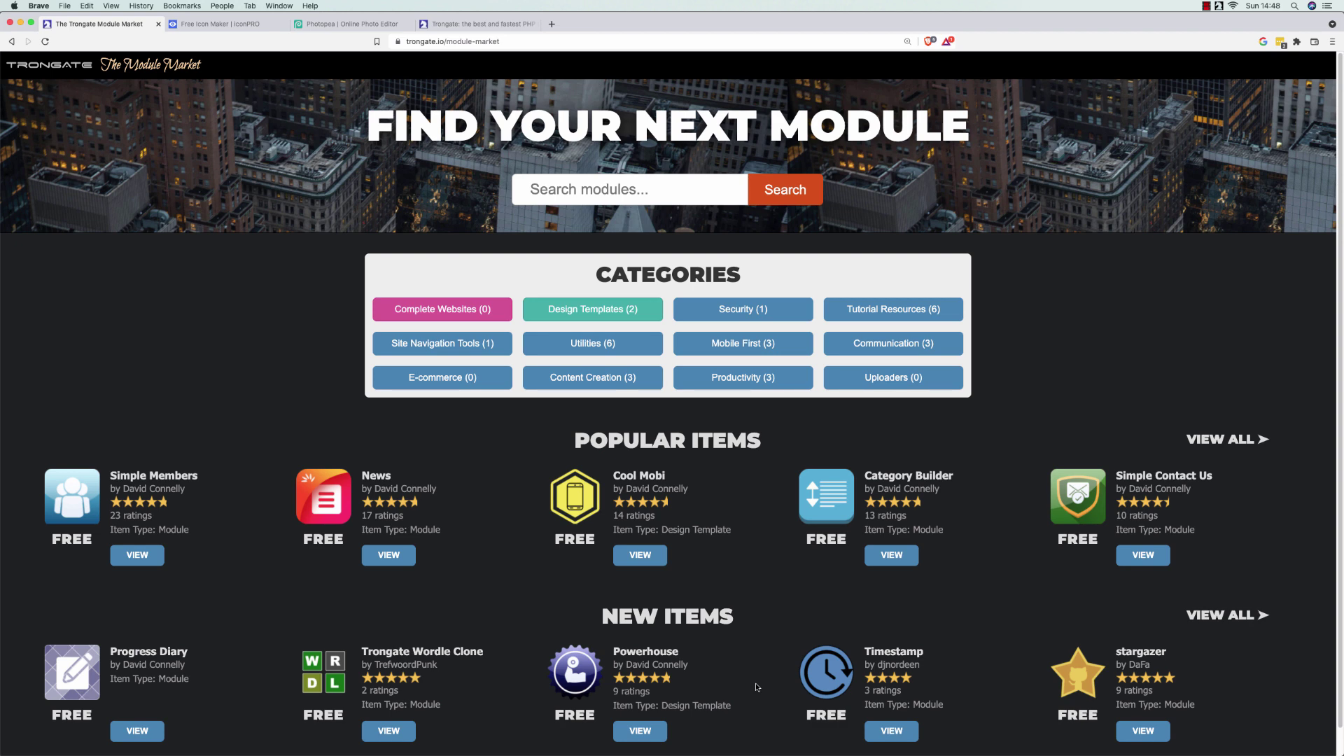
# View the Cool Mobi, Powerhouse and Progress Diary item pages, returning to the market home each time
pyautogui.click(559, 492)
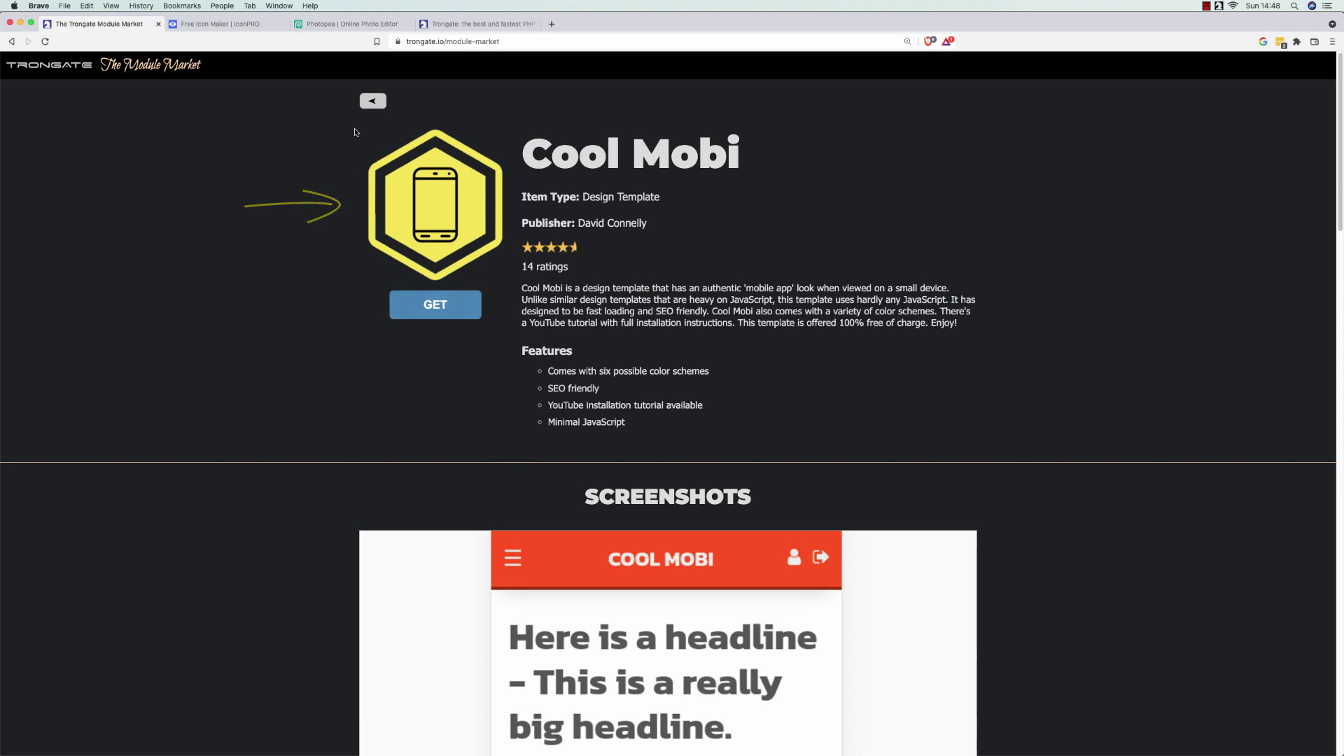
pyautogui.click(371, 100)
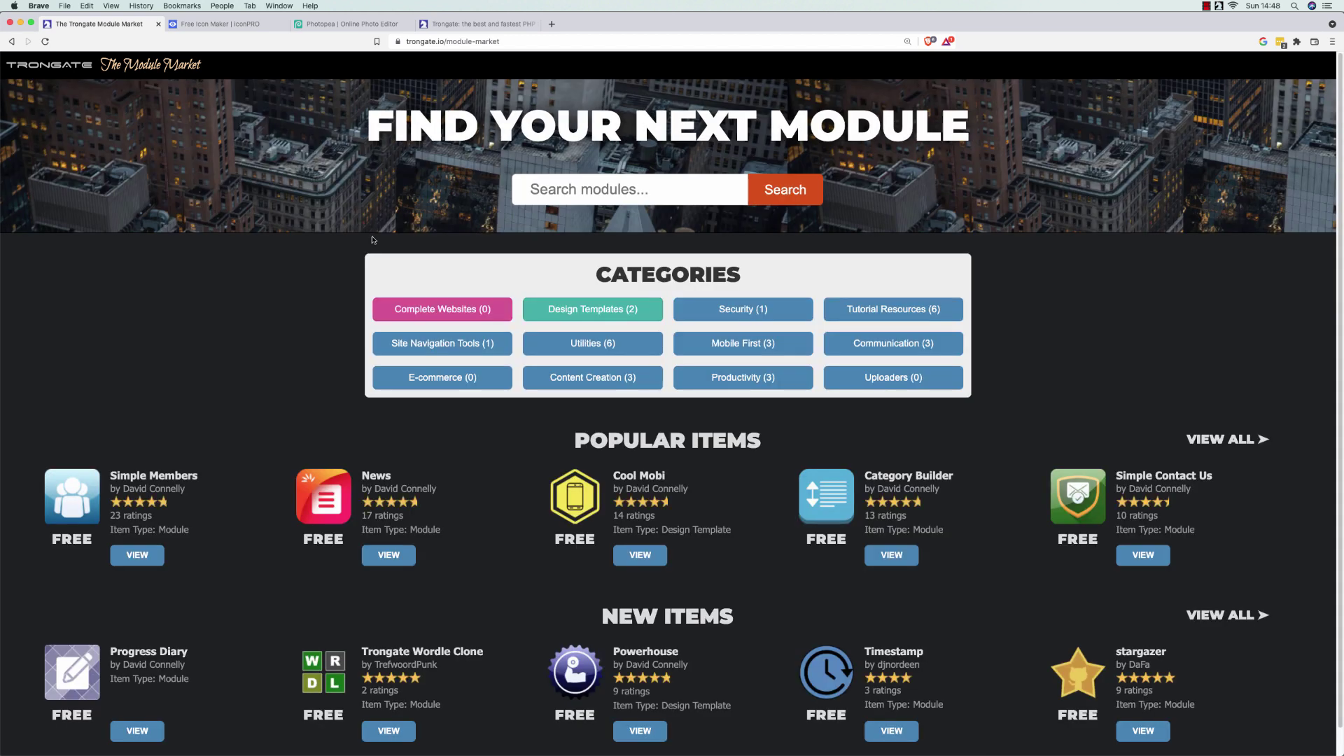
pyautogui.click(579, 683)
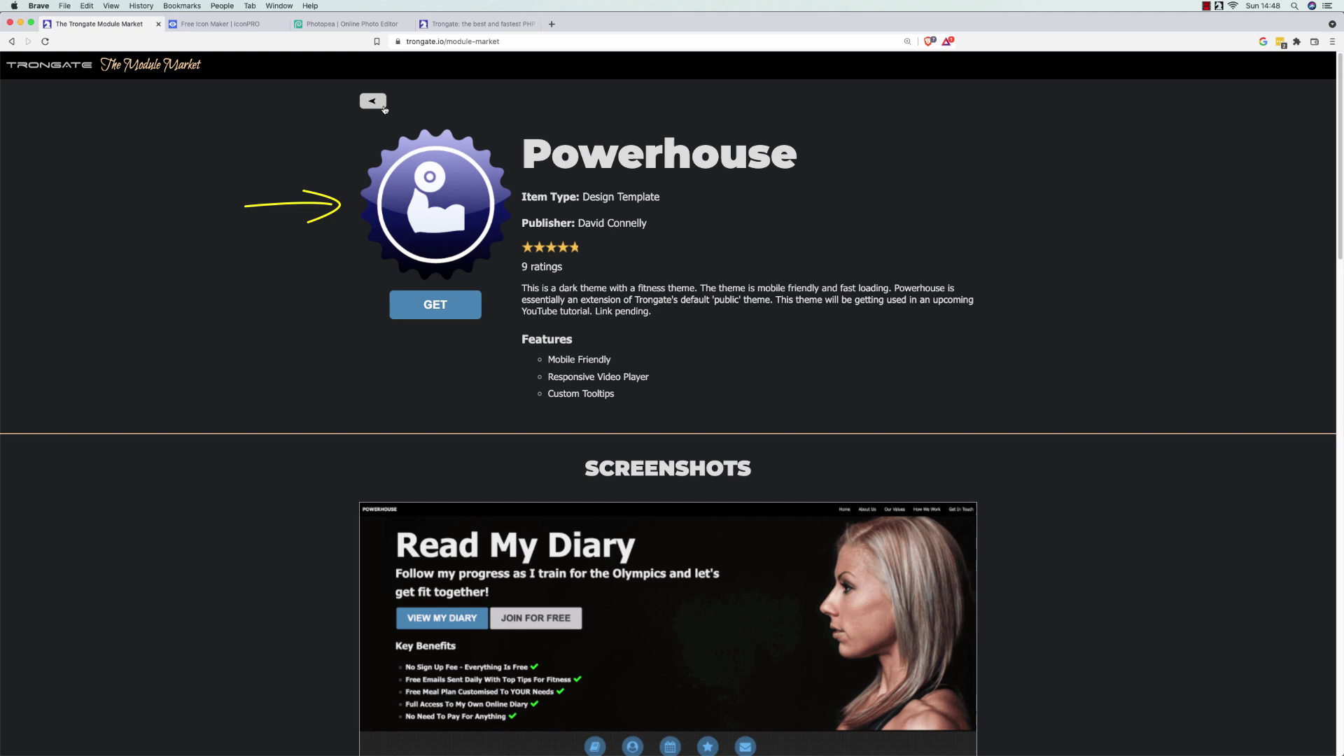
pyautogui.click(371, 101)
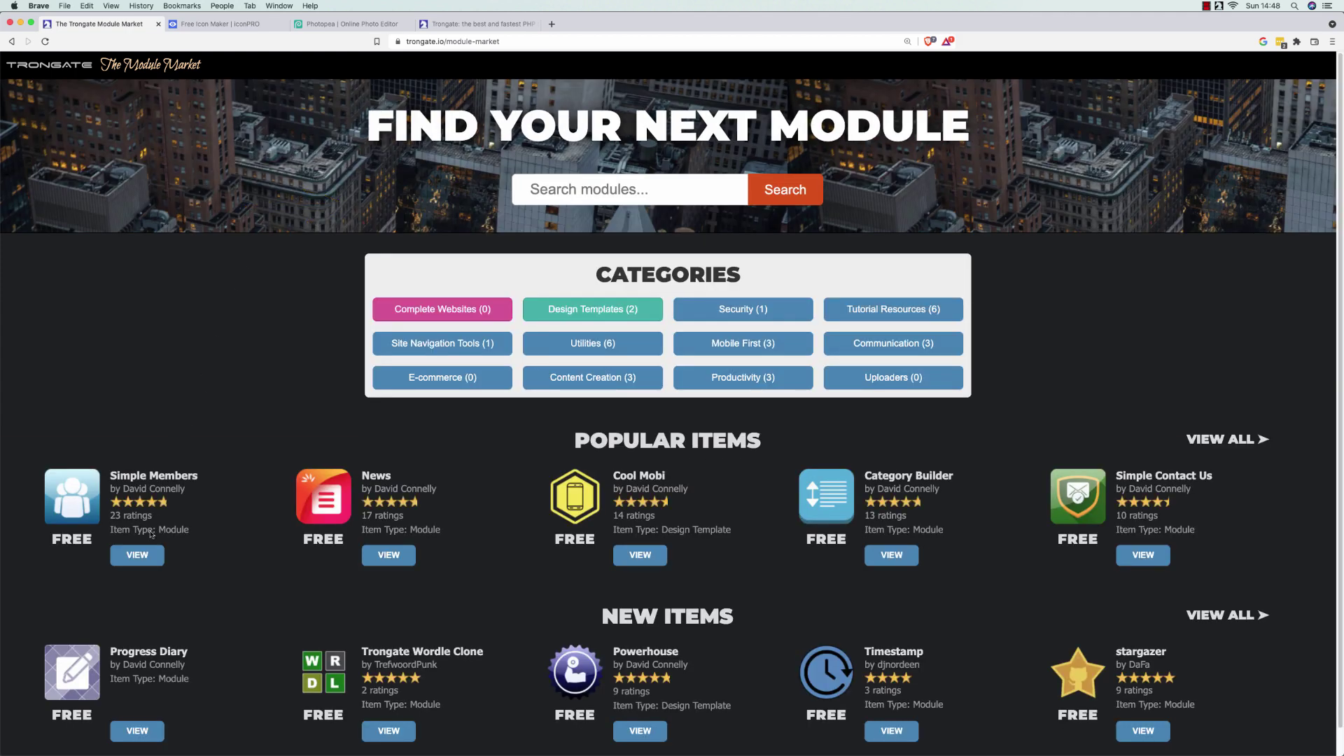
pyautogui.click(83, 666)
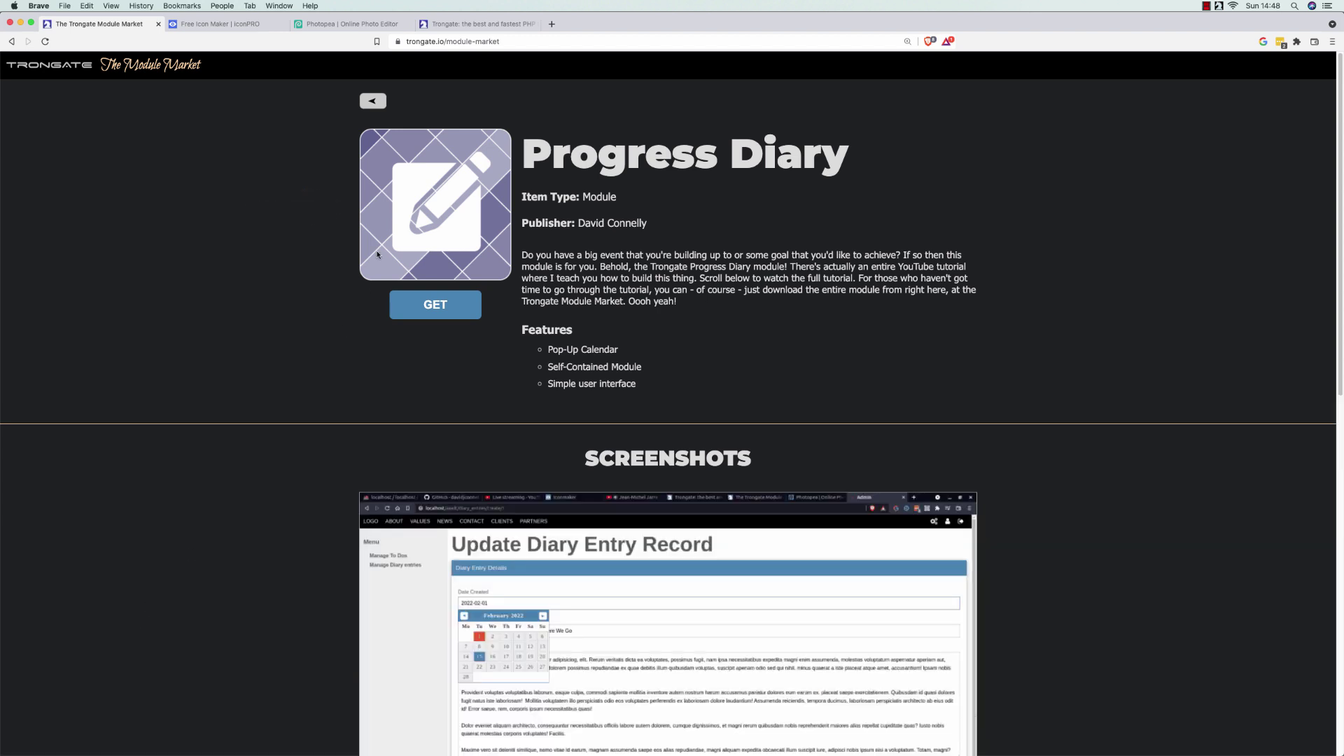
pyautogui.click(382, 99)
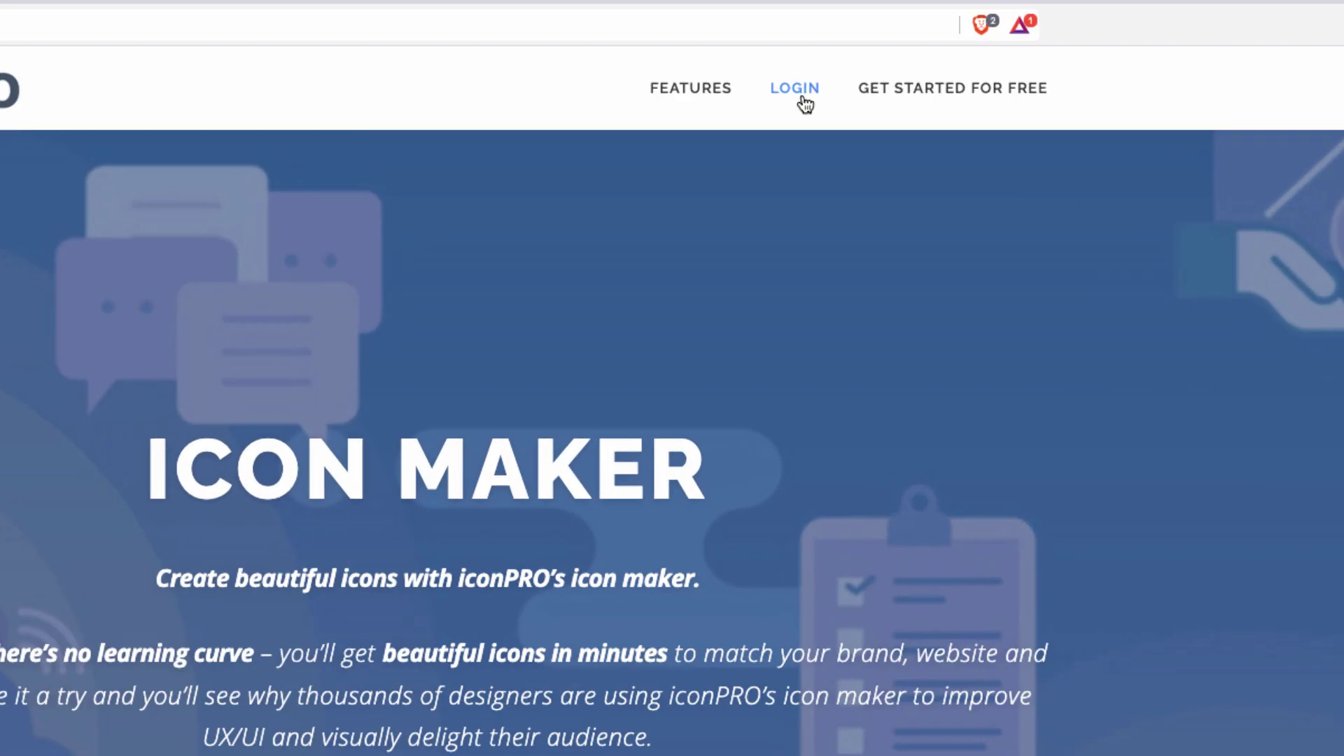
# Log in to iconPRO, open the icon editor, and change the icon size from 100 to 450
pyautogui.click(806, 104)
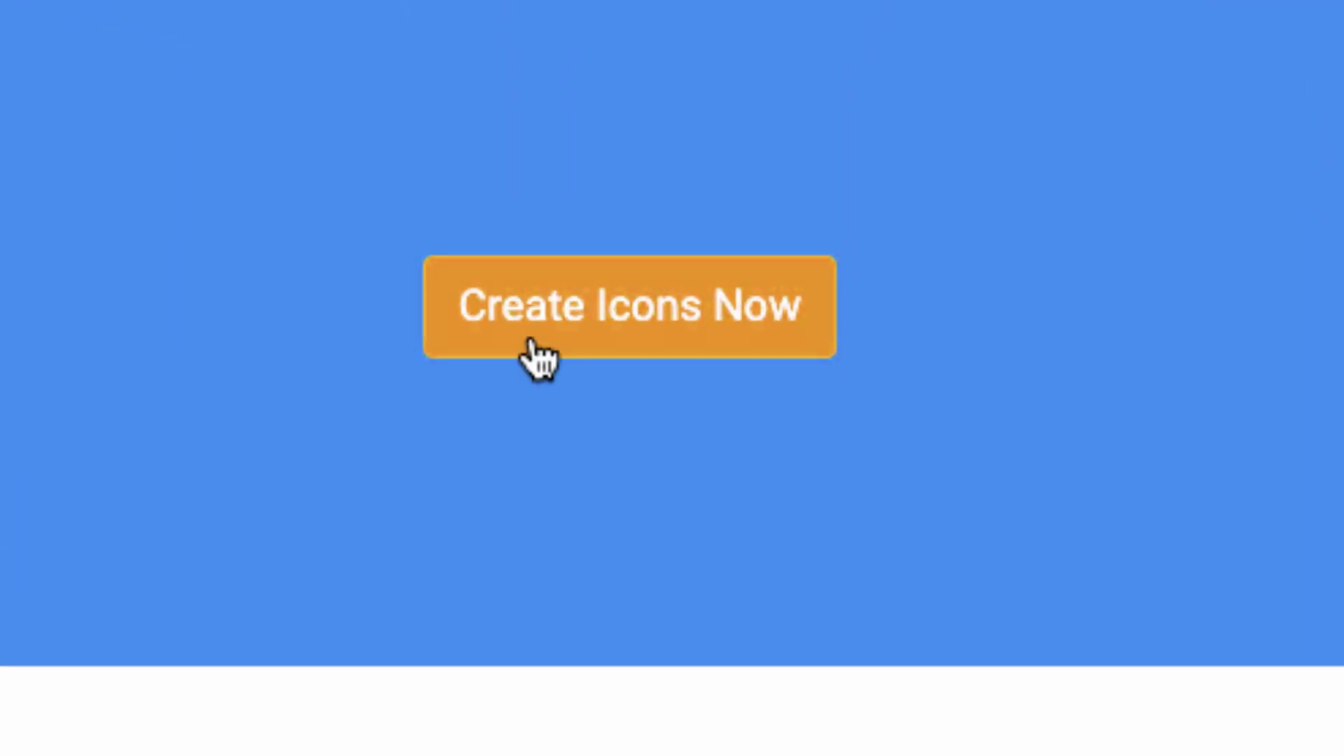
pyautogui.click(540, 357)
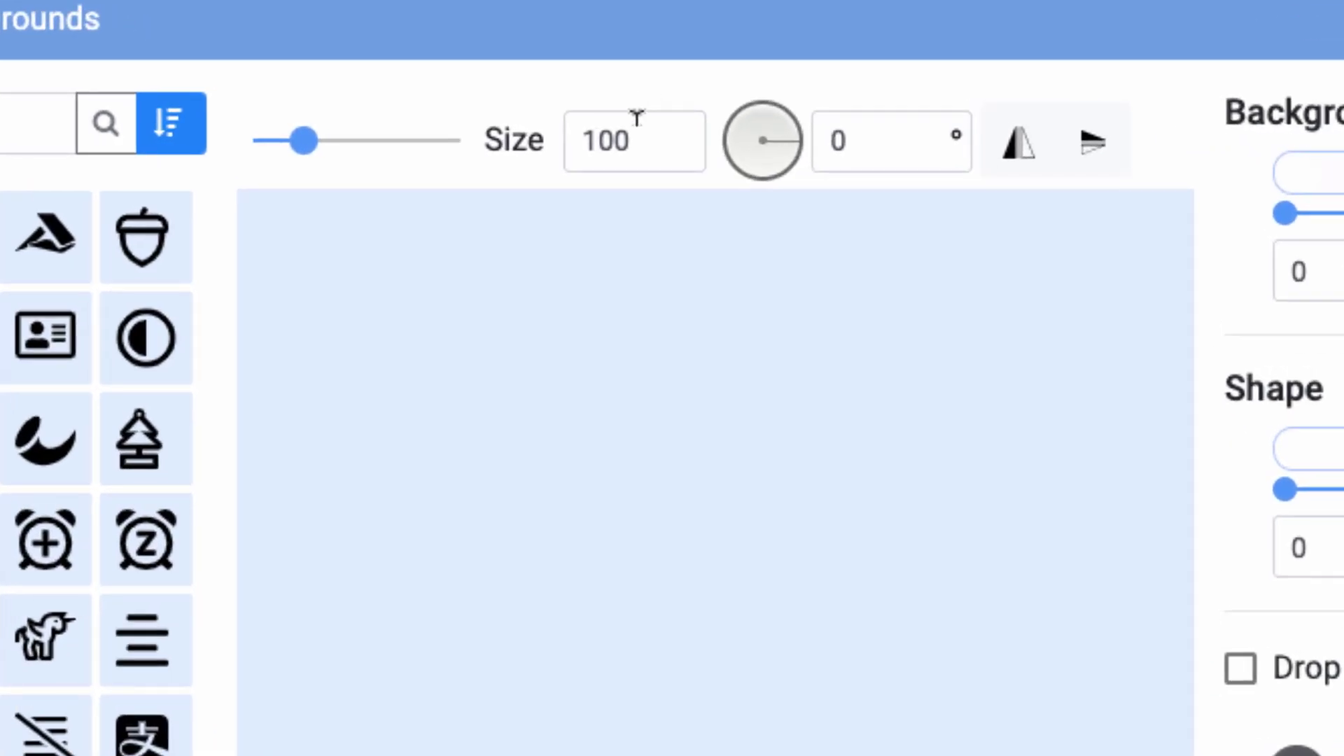
pyautogui.doubleClick(618, 136)
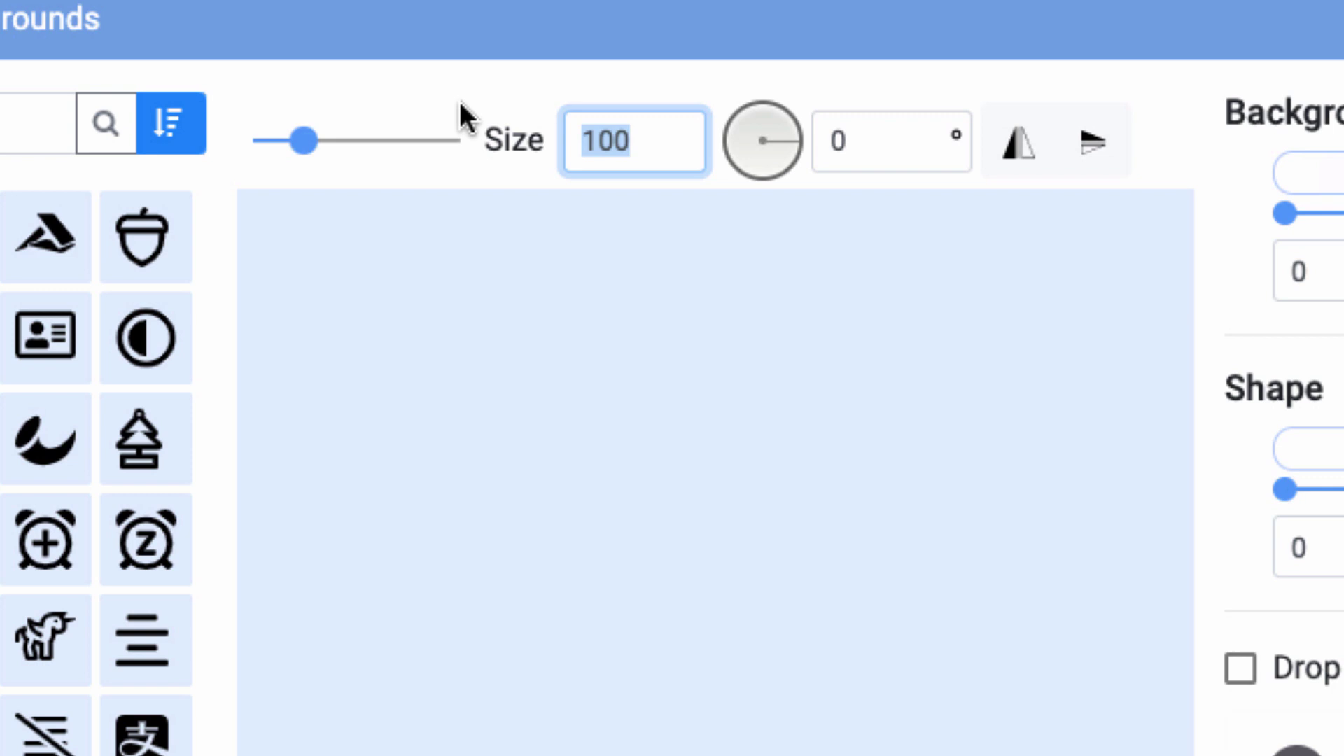
pyautogui.write('450')
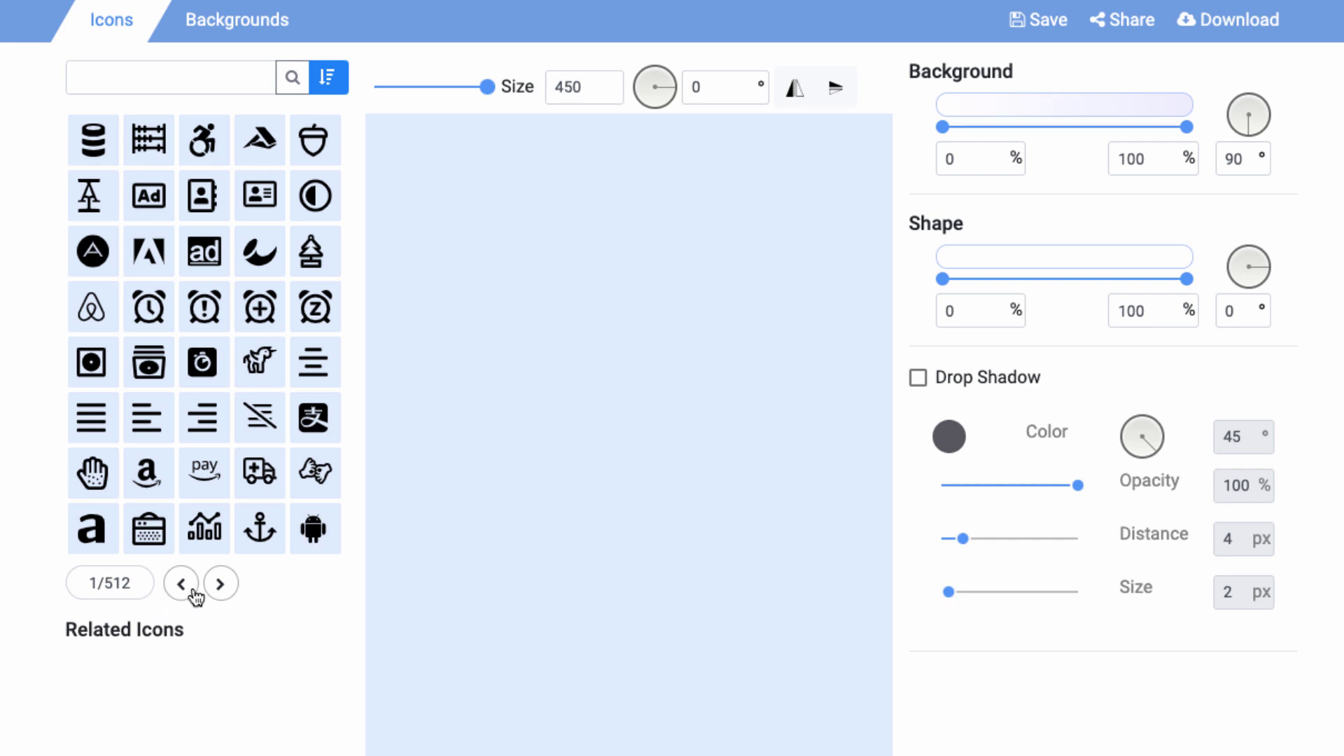
# Page through the icon library forward to page 18 of 512
pyautogui.click(219, 585)
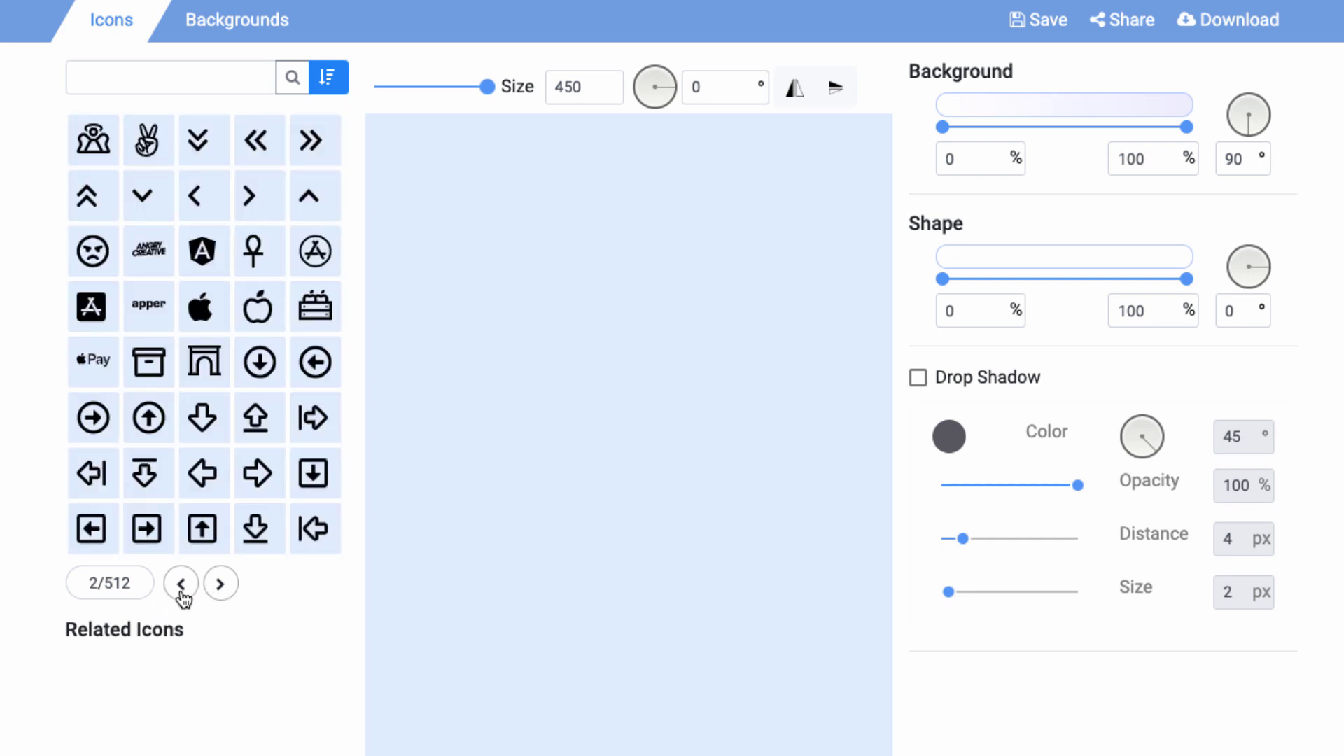
pyautogui.click(182, 591)
pyautogui.click(220, 592)
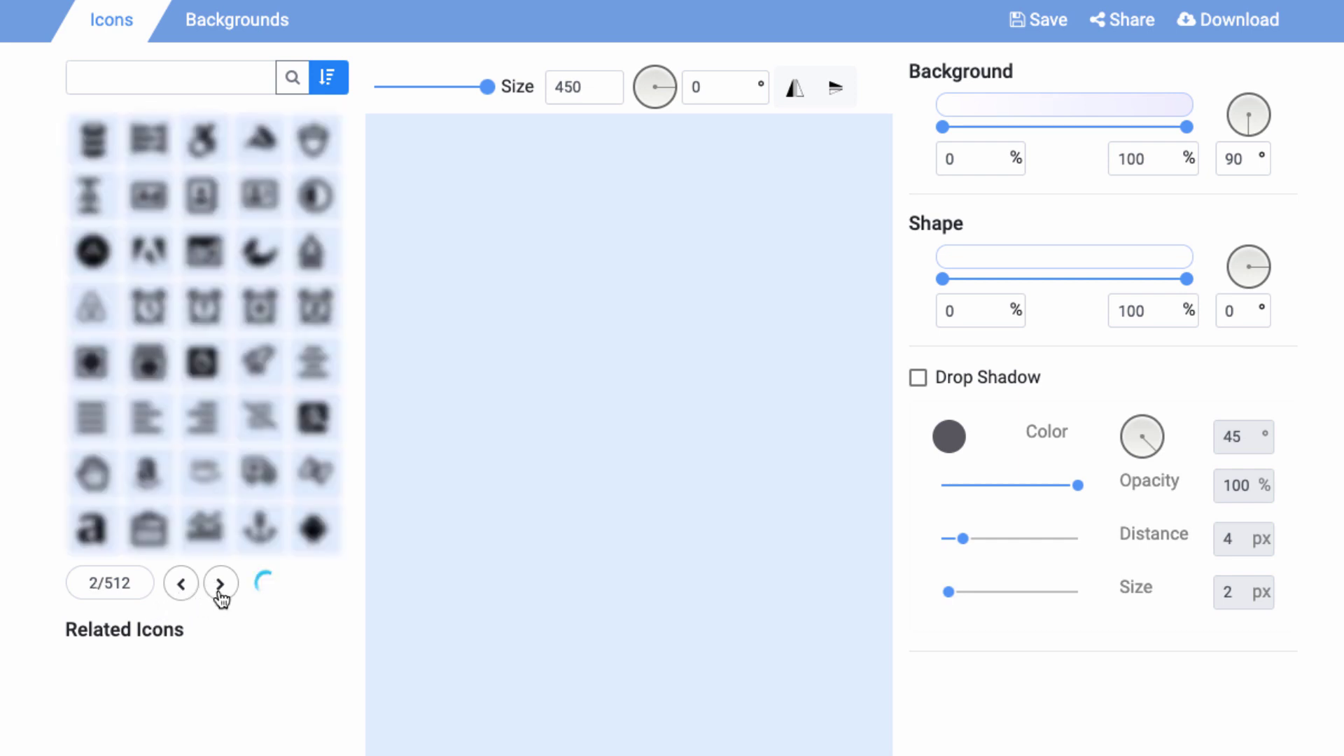
pyautogui.click(220, 584)
pyautogui.click(220, 585)
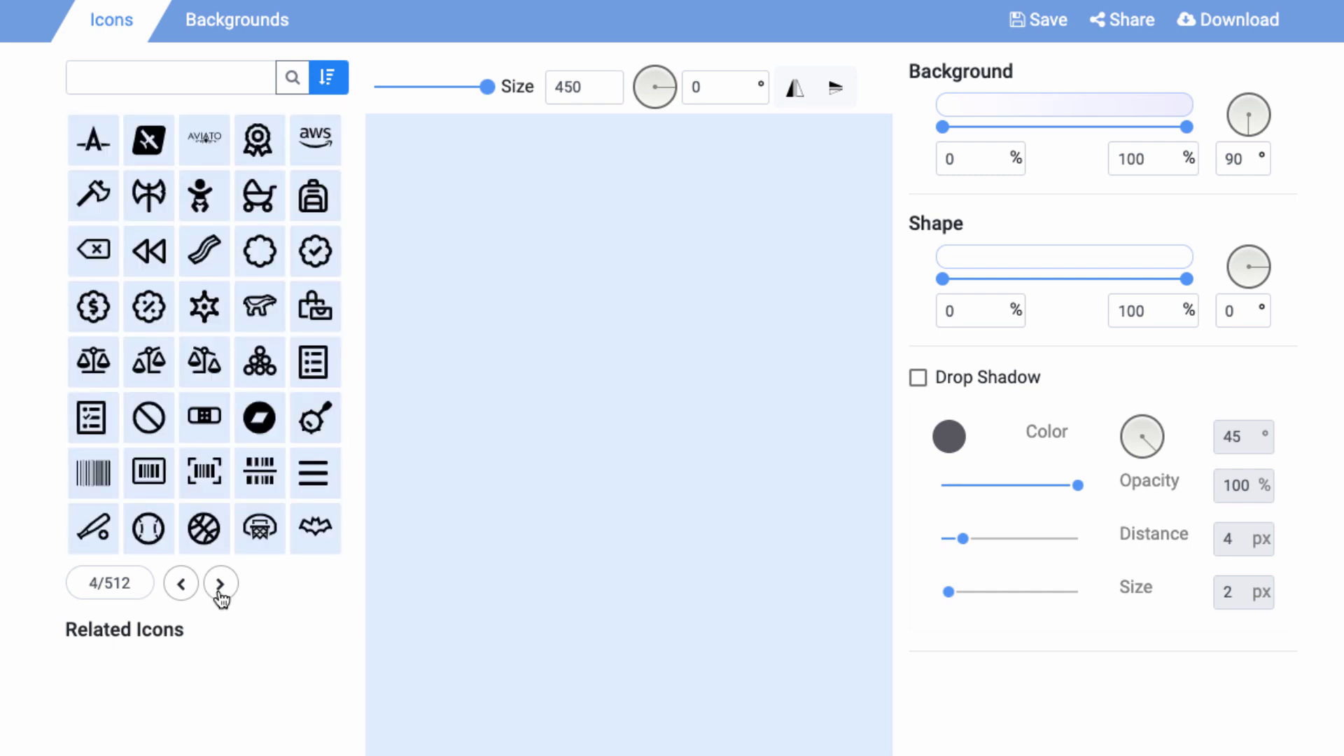
pyautogui.click(220, 591)
pyautogui.click(184, 595)
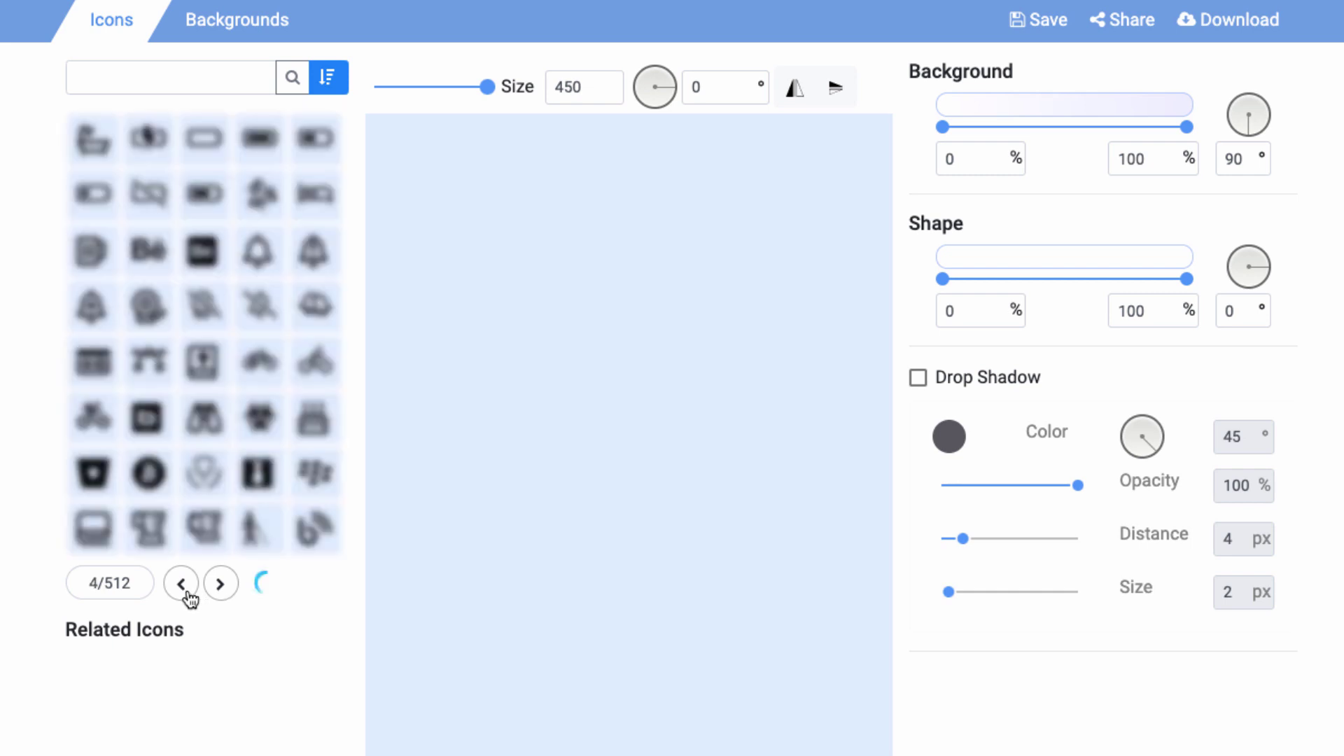
pyautogui.click(184, 588)
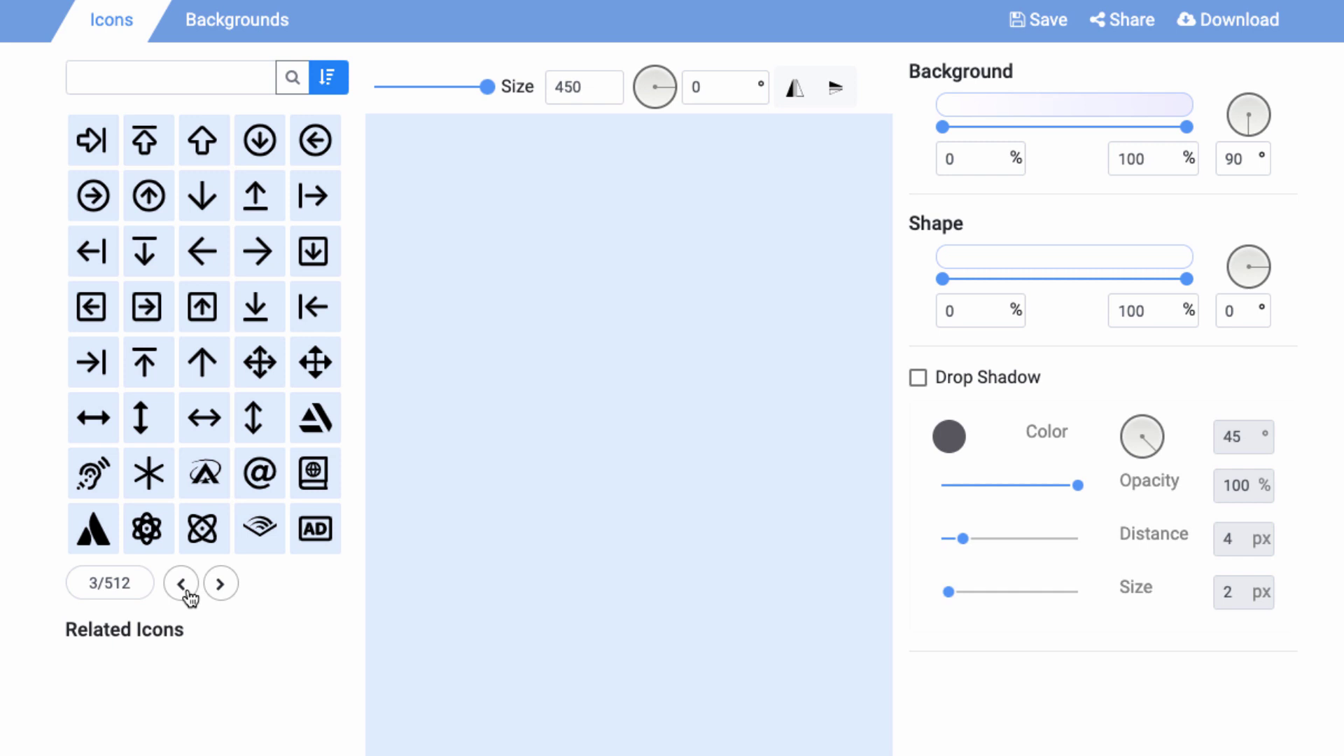
pyautogui.click(220, 585)
pyautogui.click(219, 587)
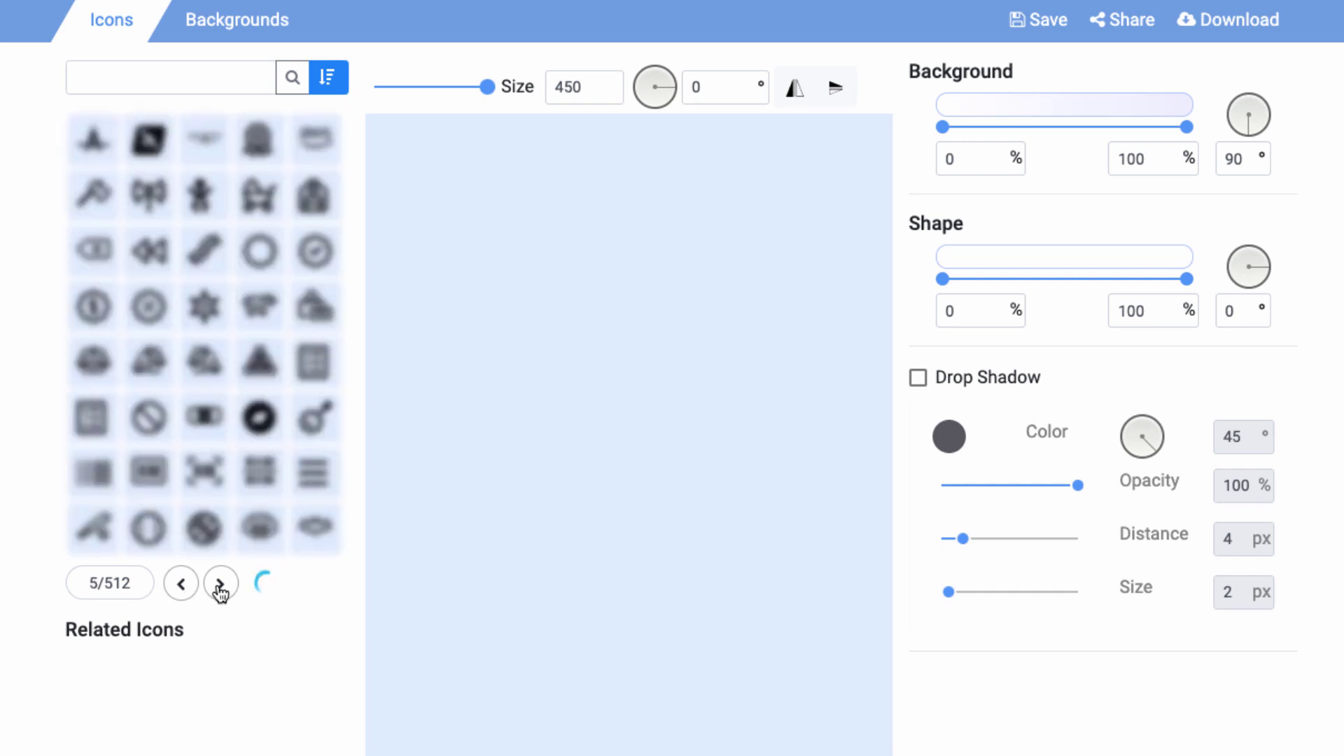
pyautogui.click(220, 588)
pyautogui.click(219, 588)
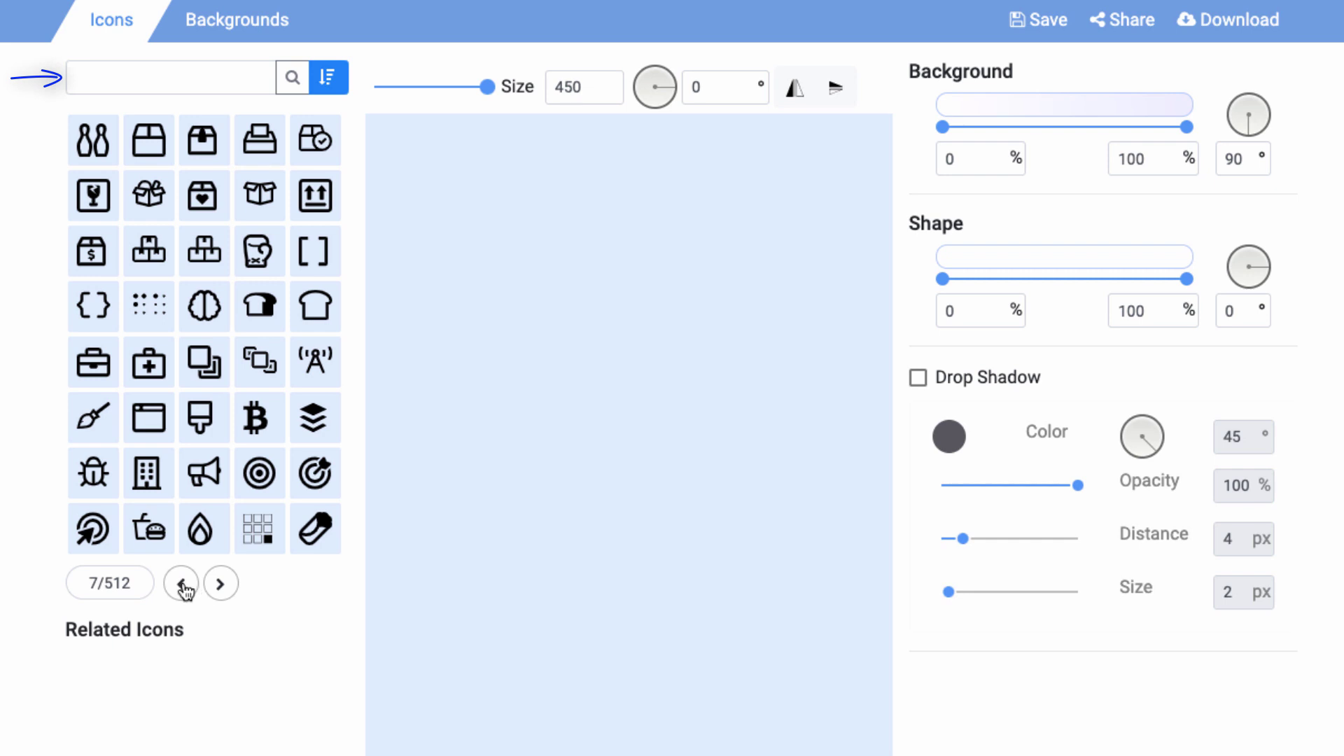
pyautogui.click(183, 586)
pyautogui.click(219, 587)
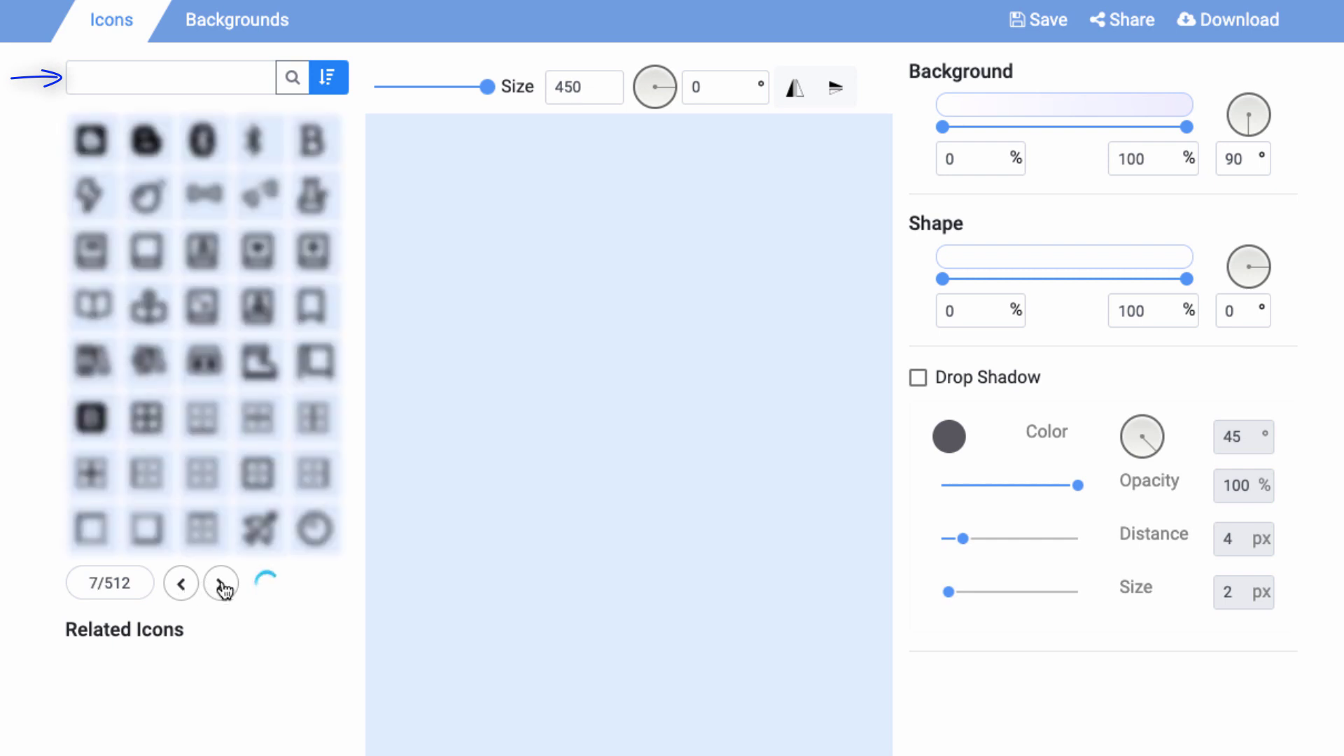
pyautogui.click(222, 591)
pyautogui.click(222, 590)
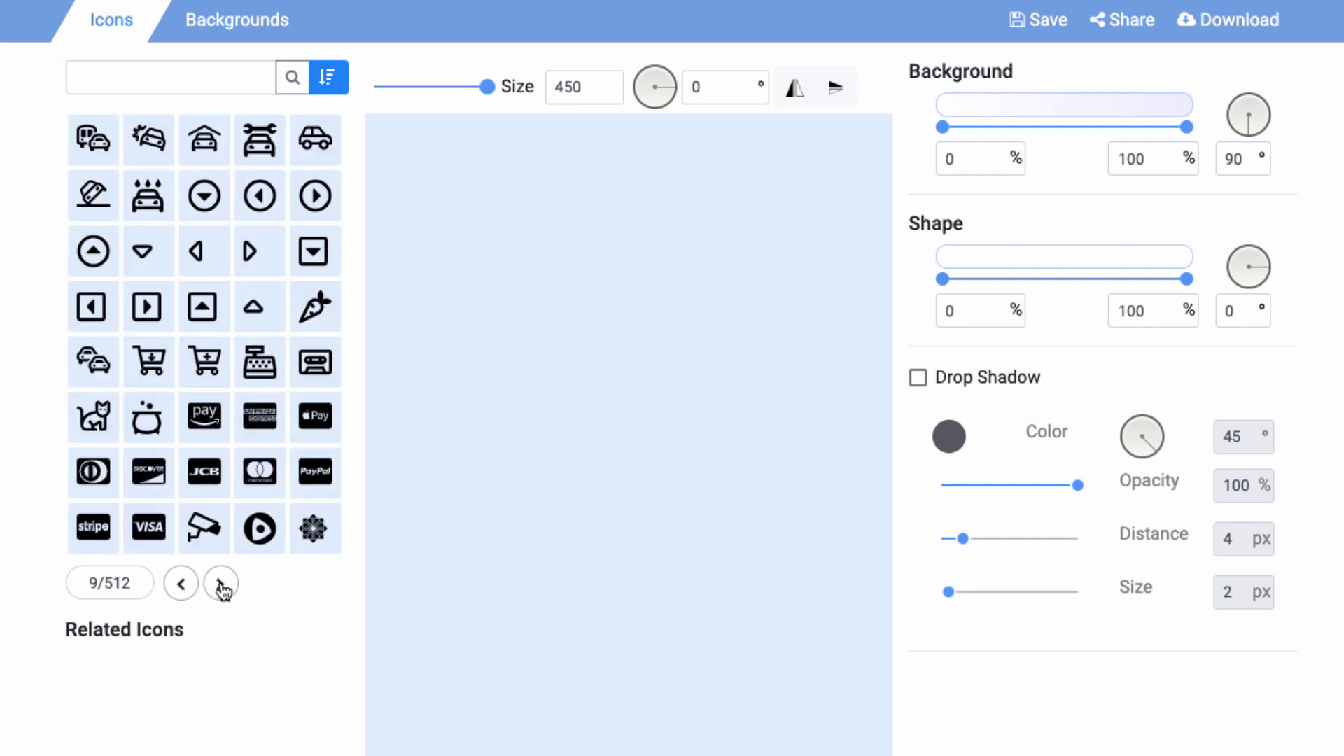
pyautogui.click(222, 590)
pyautogui.click(222, 590)
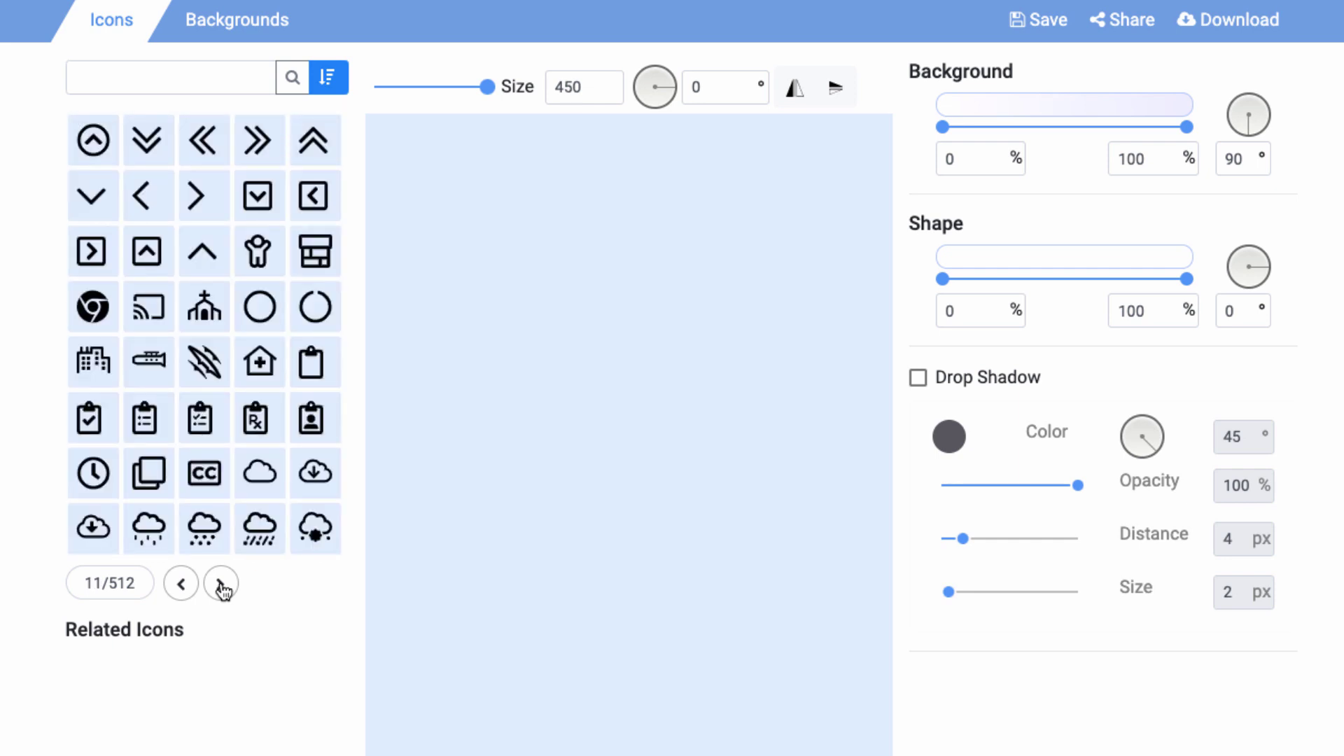
pyautogui.click(222, 590)
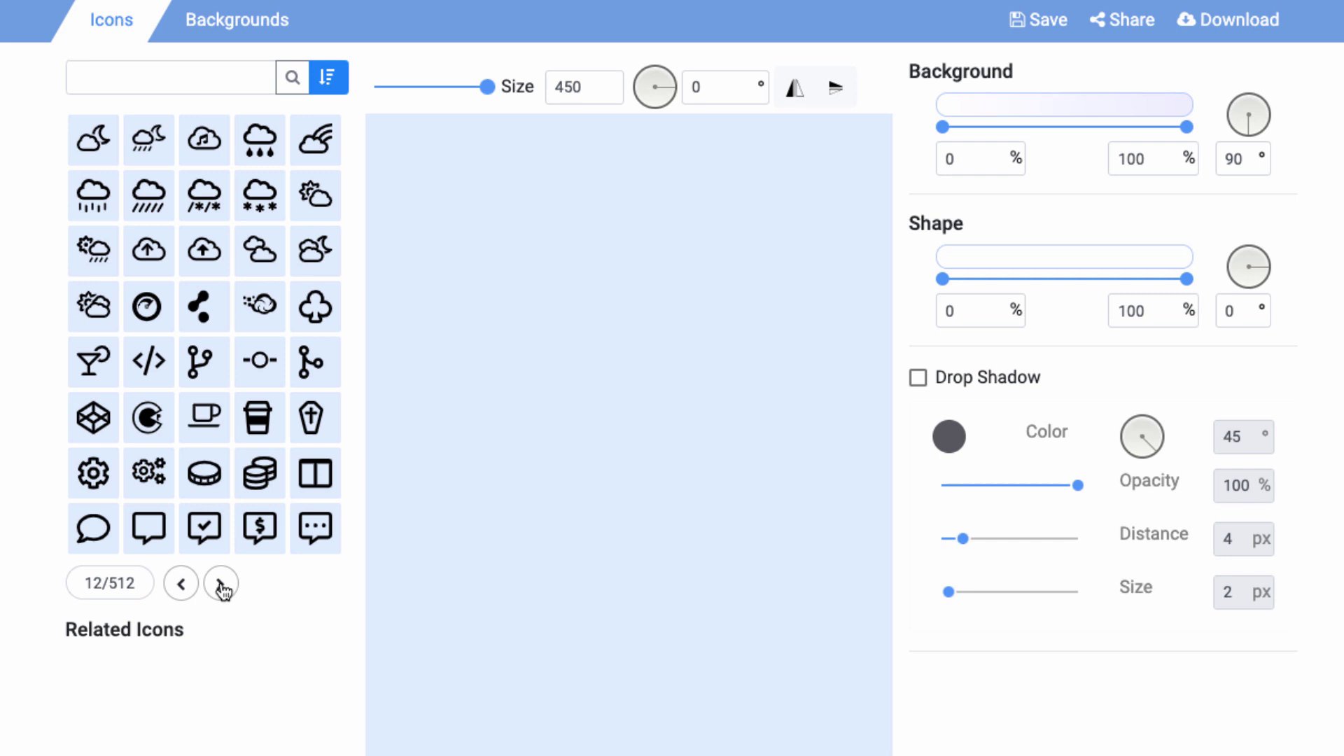
pyautogui.click(222, 590)
pyautogui.click(222, 590)
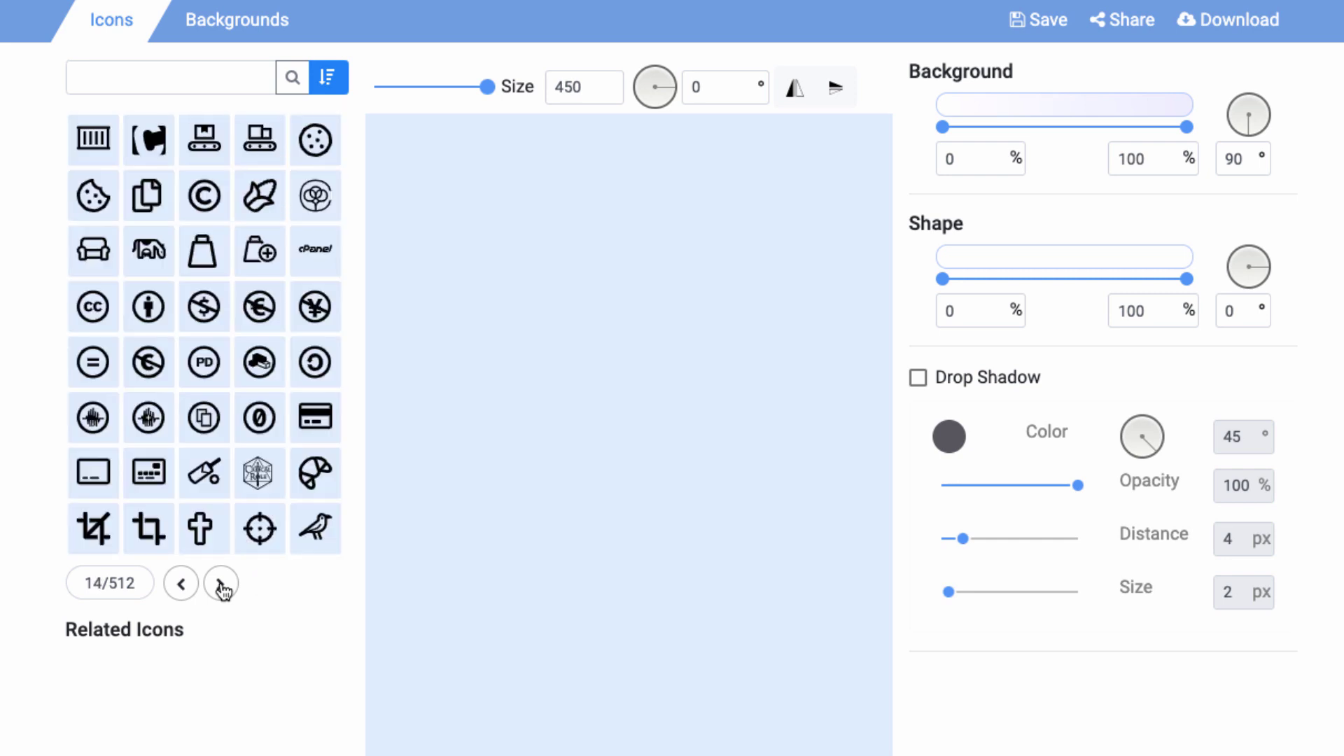
pyautogui.click(222, 590)
pyautogui.click(222, 590)
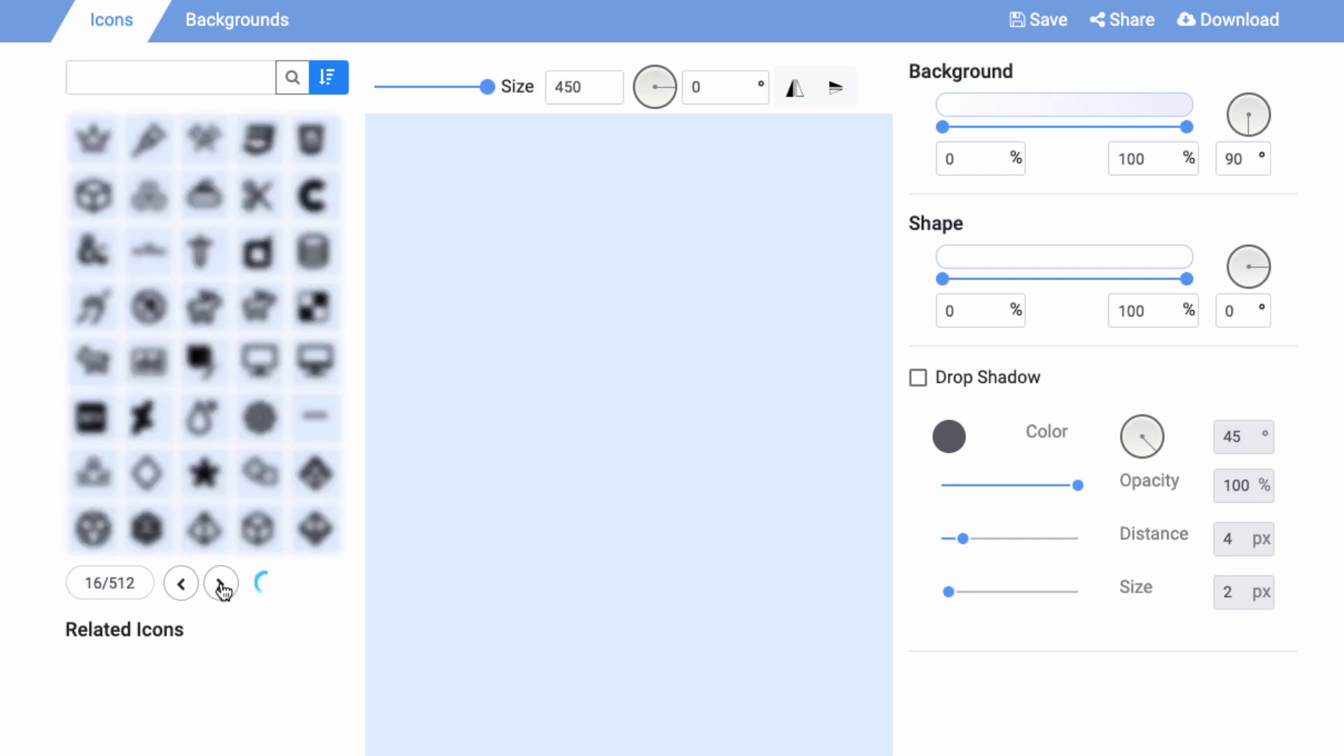
pyautogui.click(222, 591)
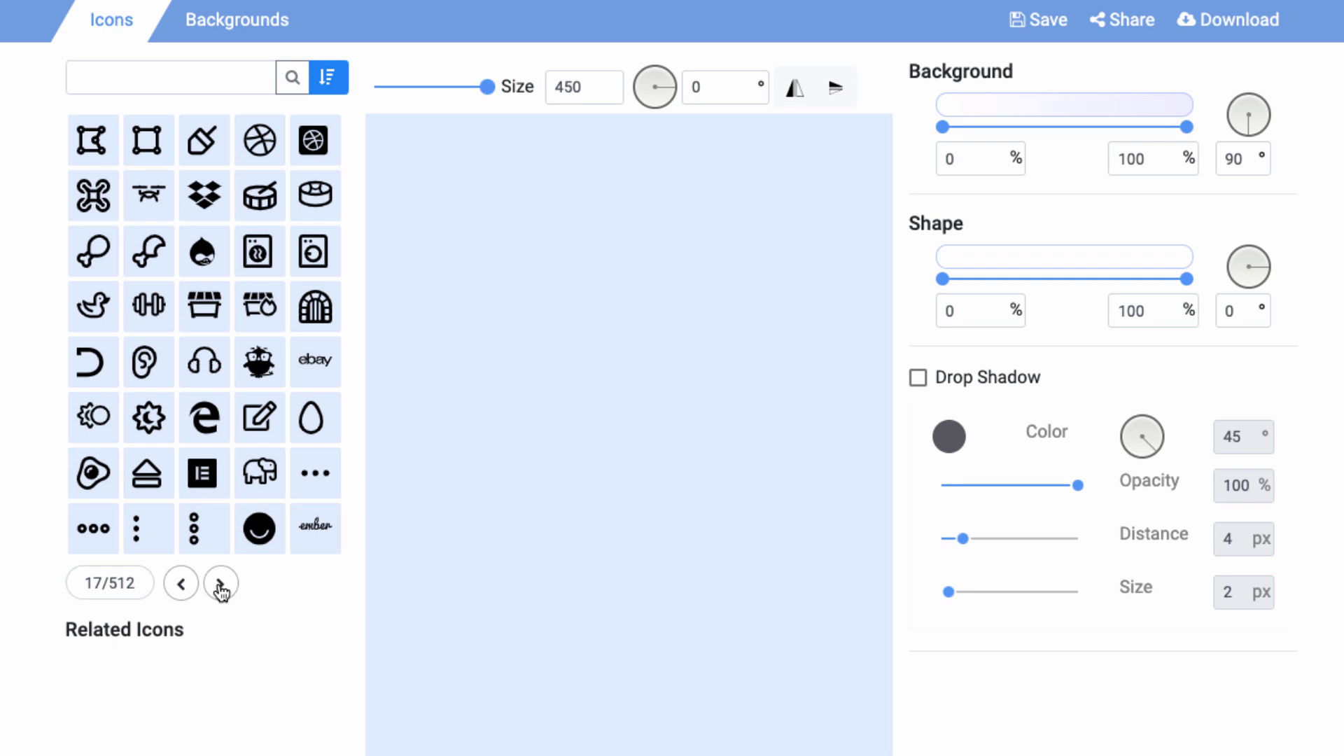
pyautogui.click(222, 590)
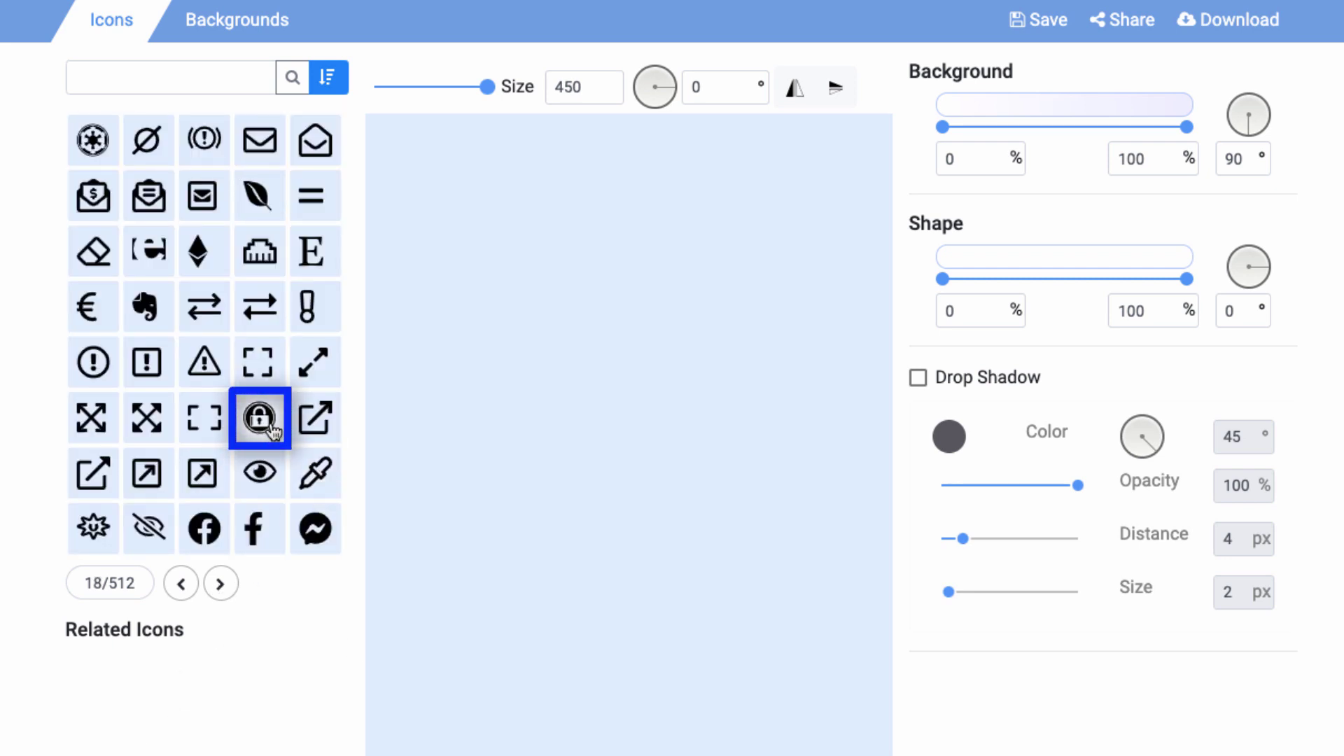
# Place the circled padlock icon on the canvas
pyautogui.click(270, 425)
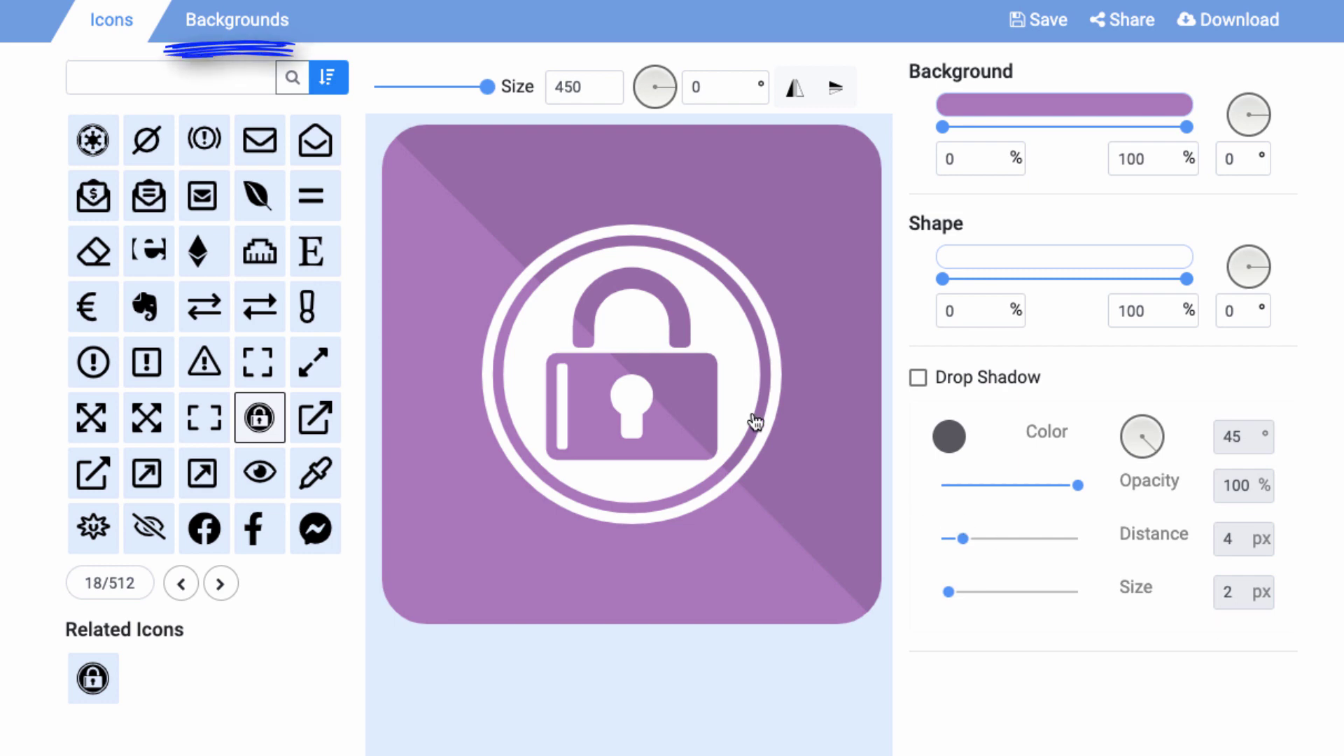
# Preview circle, shield, hexagon, triangle and seal backgrounds, then apply page 2's blue speech bubble
pyautogui.click(262, 36)
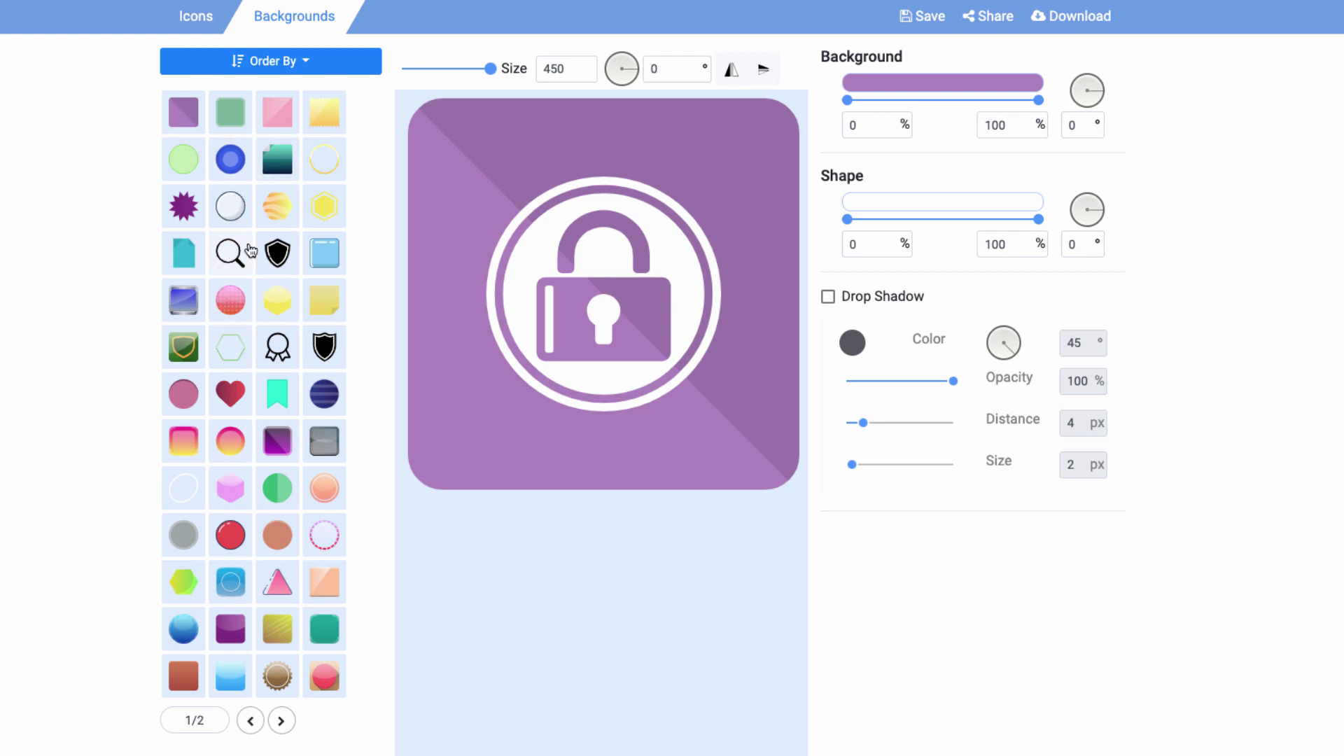
pyautogui.click(233, 173)
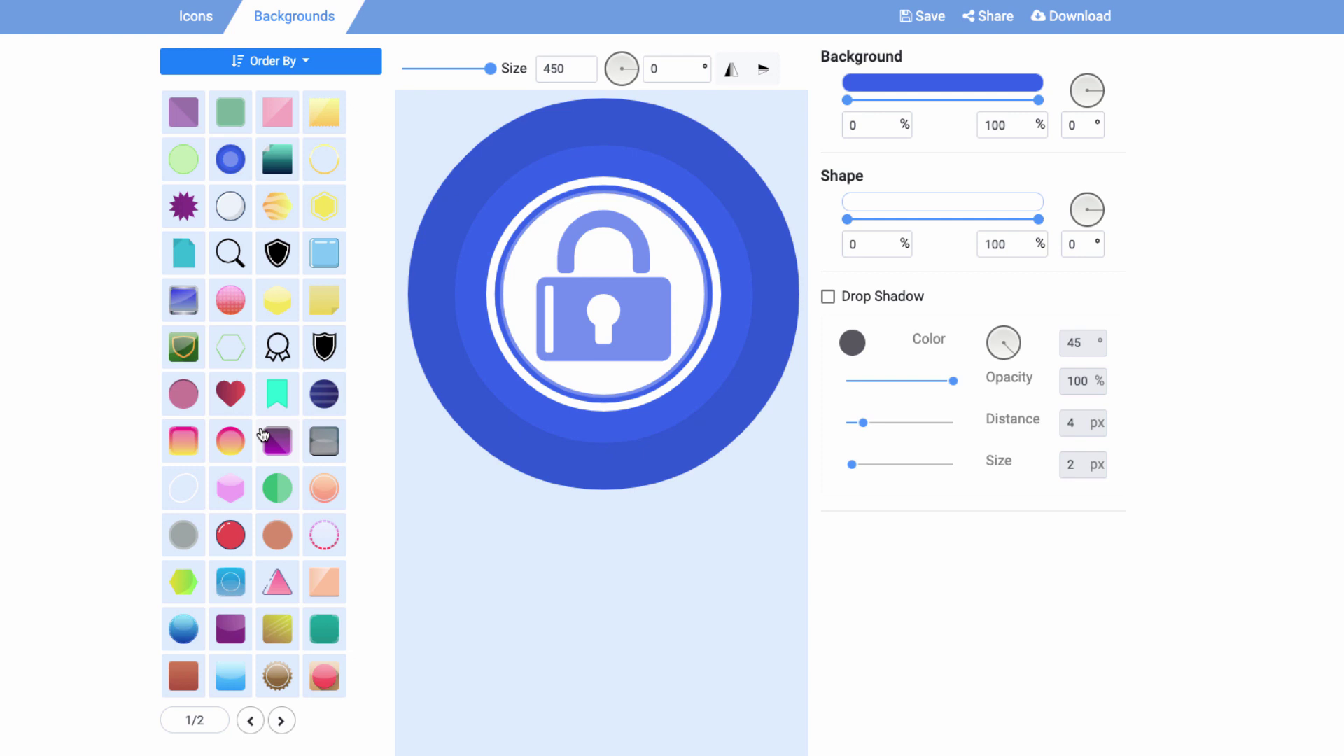
pyautogui.click(283, 261)
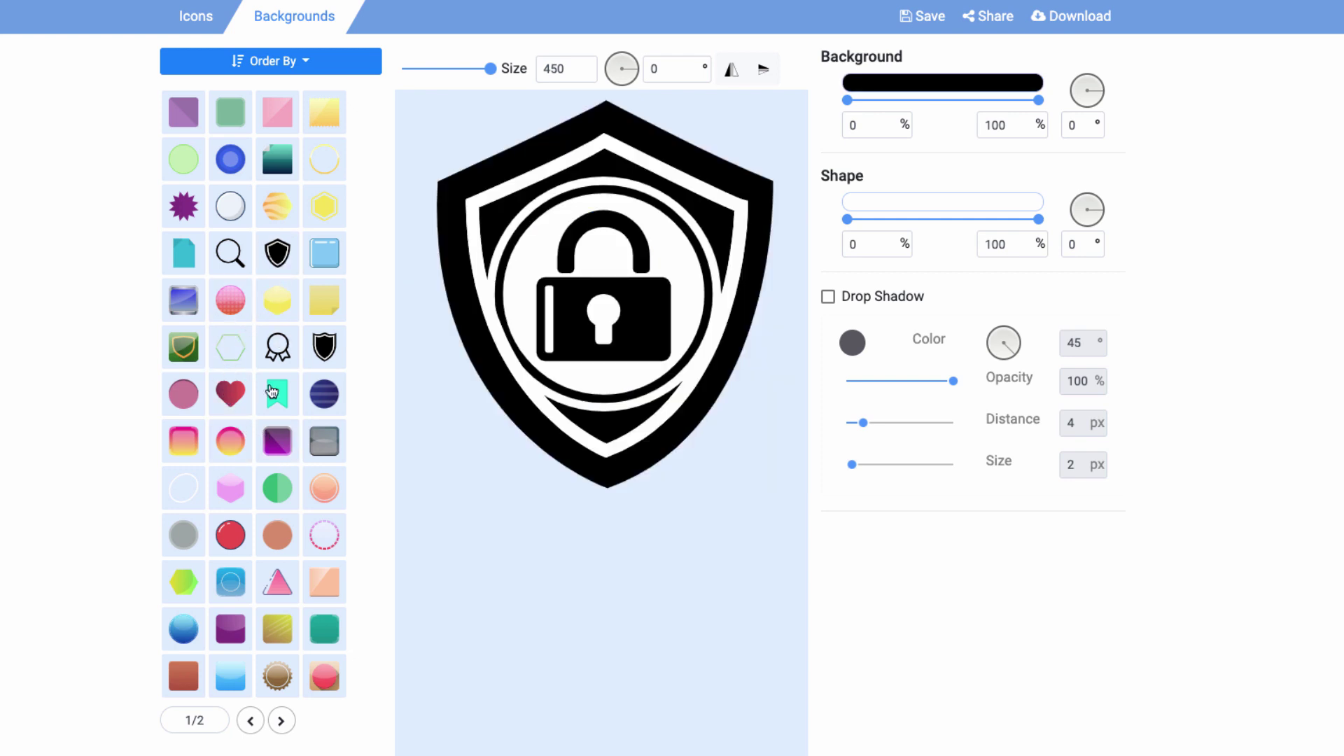
pyautogui.click(229, 492)
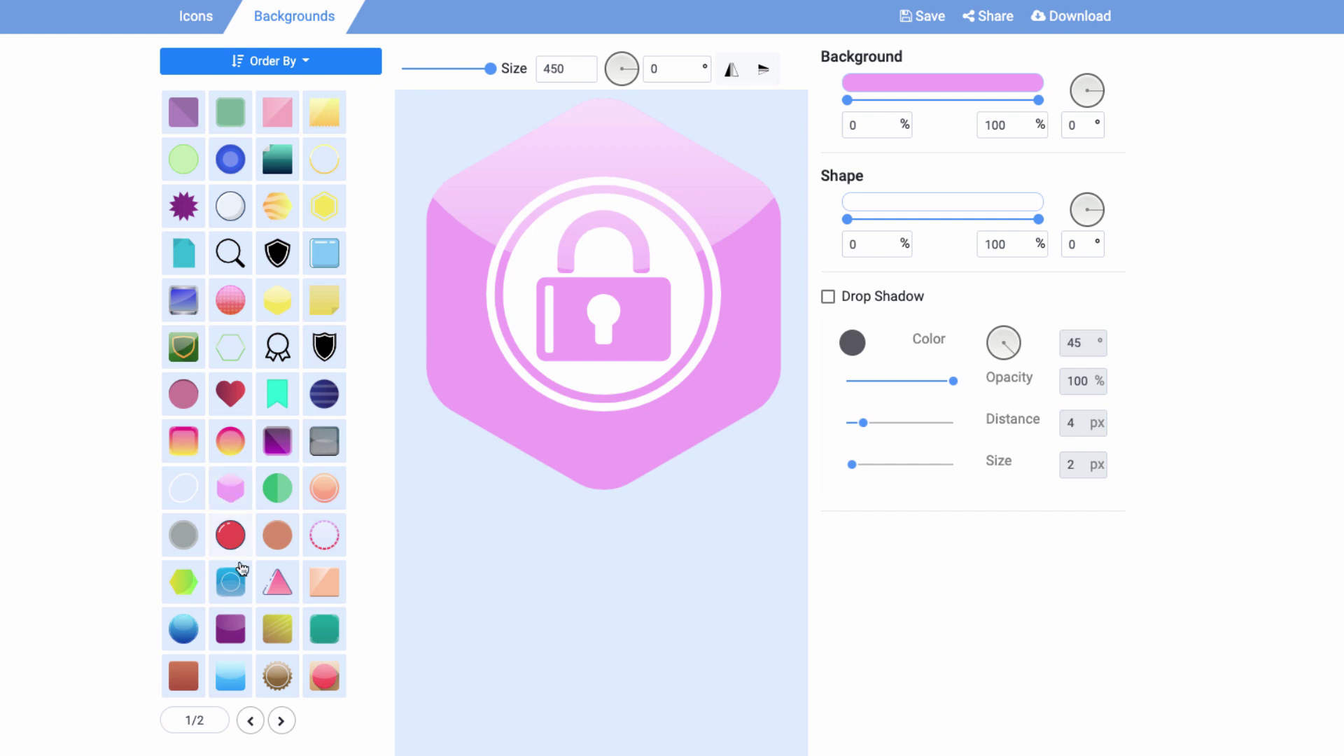
pyautogui.click(268, 593)
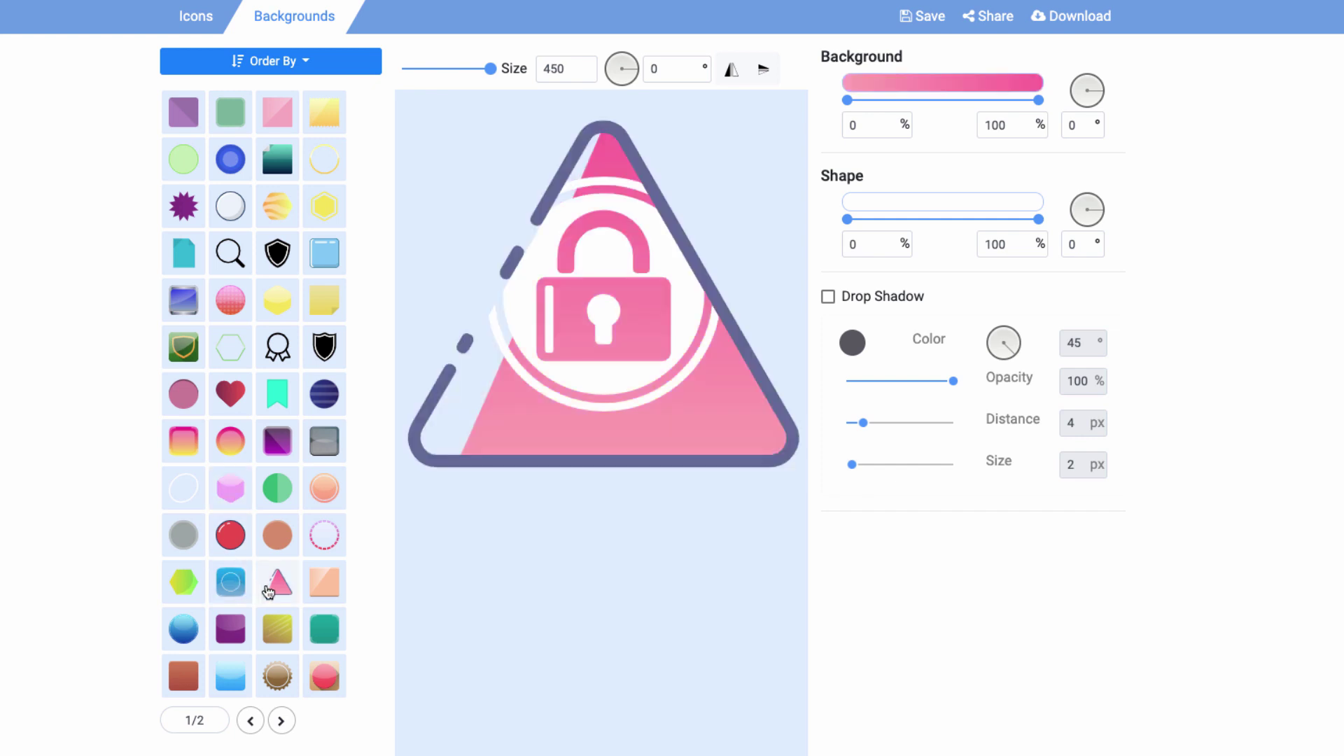
pyautogui.click(285, 677)
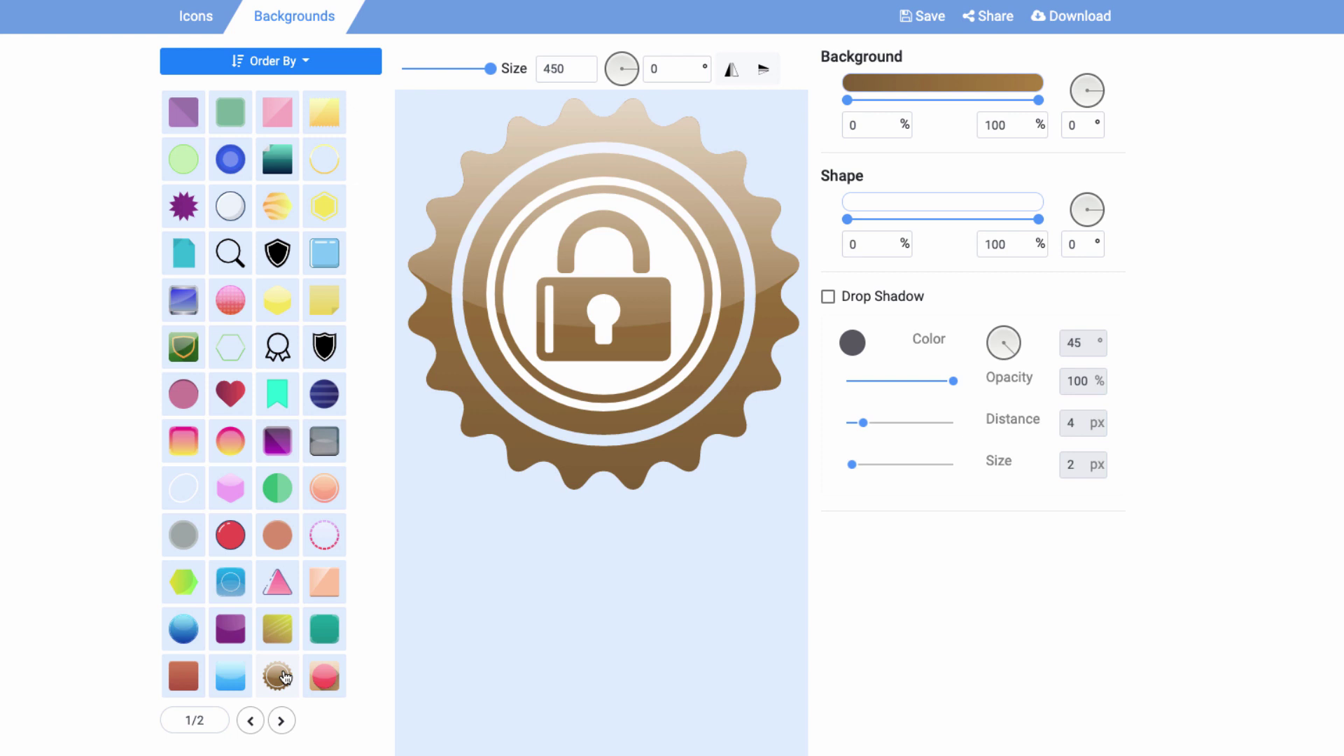
pyautogui.click(276, 721)
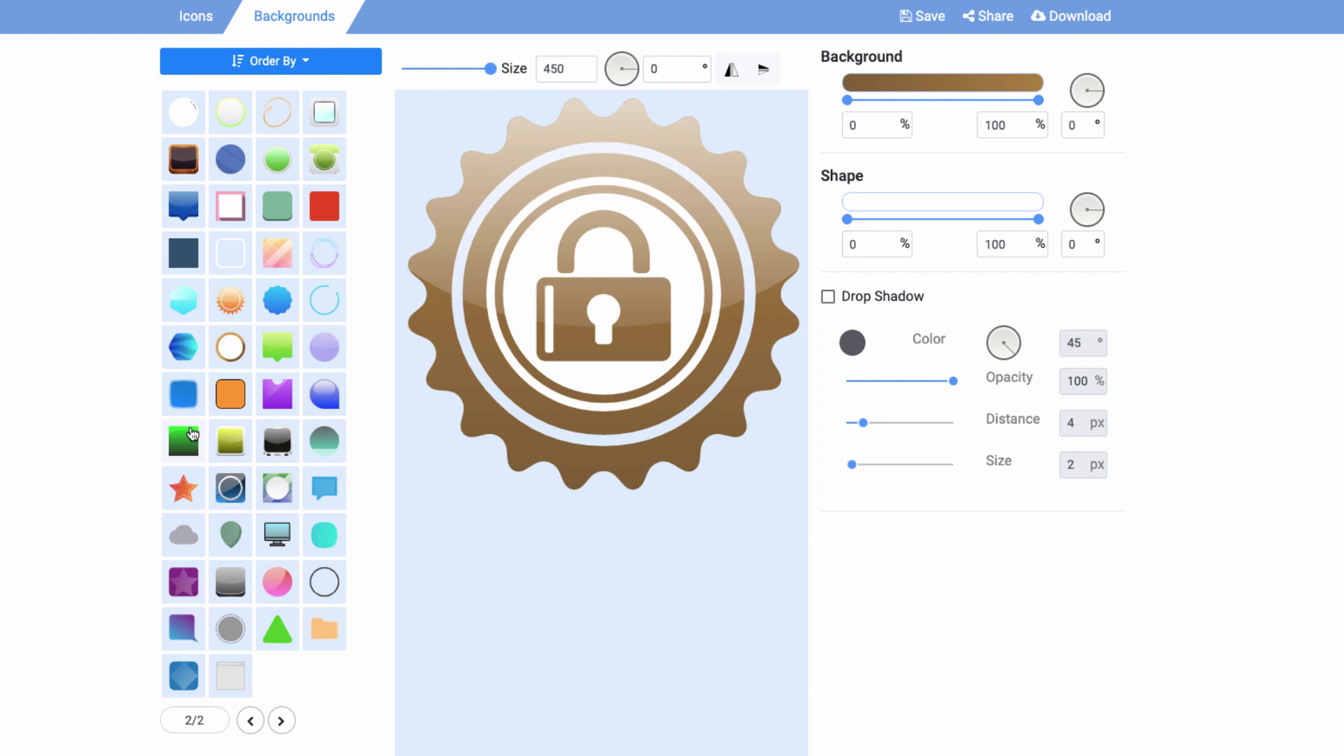
pyautogui.click(184, 207)
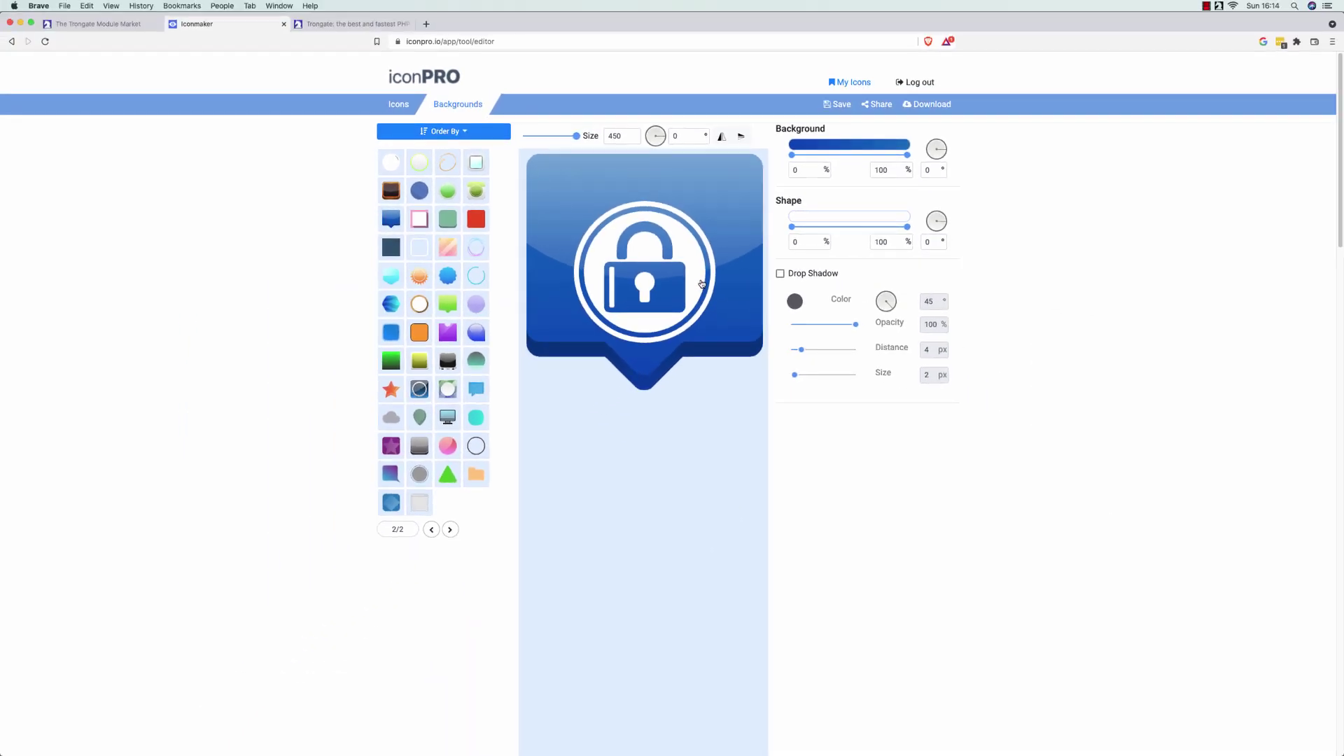
# Scale the padlock to 112% and nudge its position up, down, left and right
pyautogui.click(698, 309)
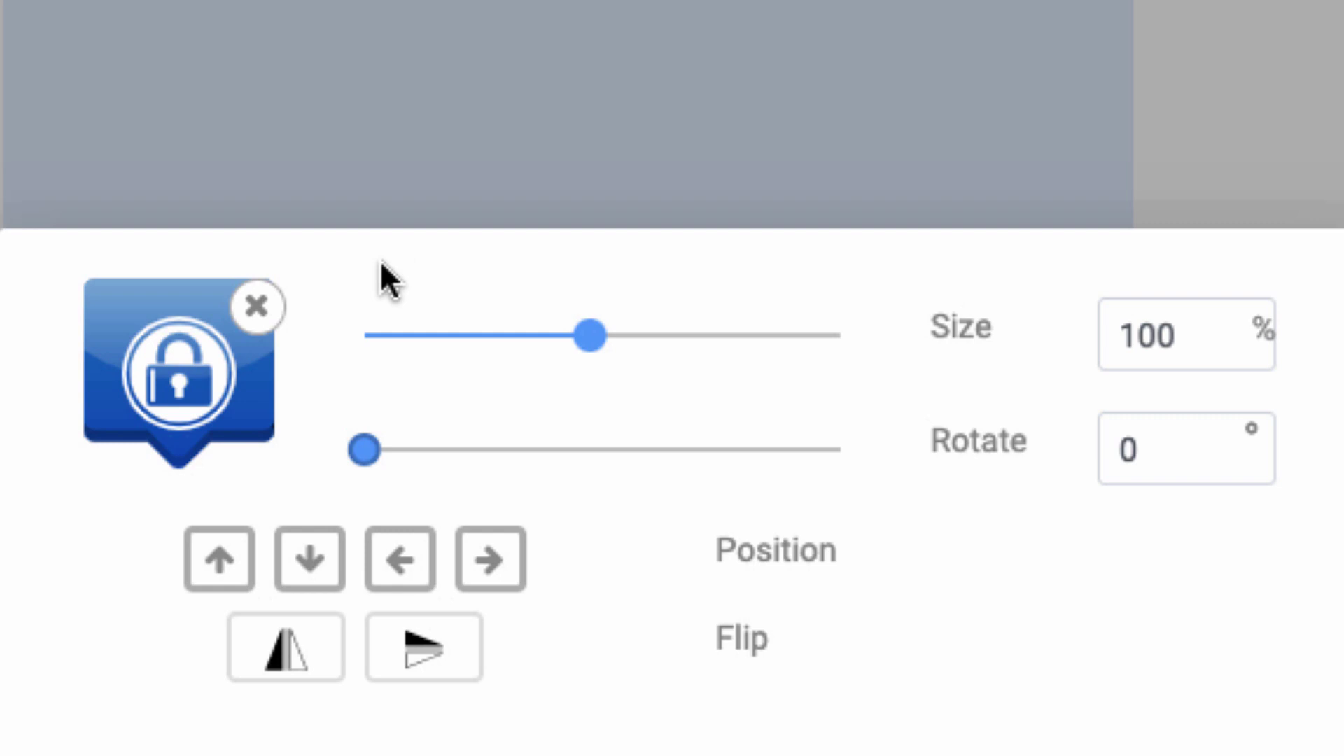
pyautogui.moveTo(586, 346)
pyautogui.mouseDown()
pyautogui.moveTo(535, 343)
pyautogui.moveTo(597, 340)
pyautogui.moveTo(516, 334)
pyautogui.moveTo(617, 339)
pyautogui.mouseUp()
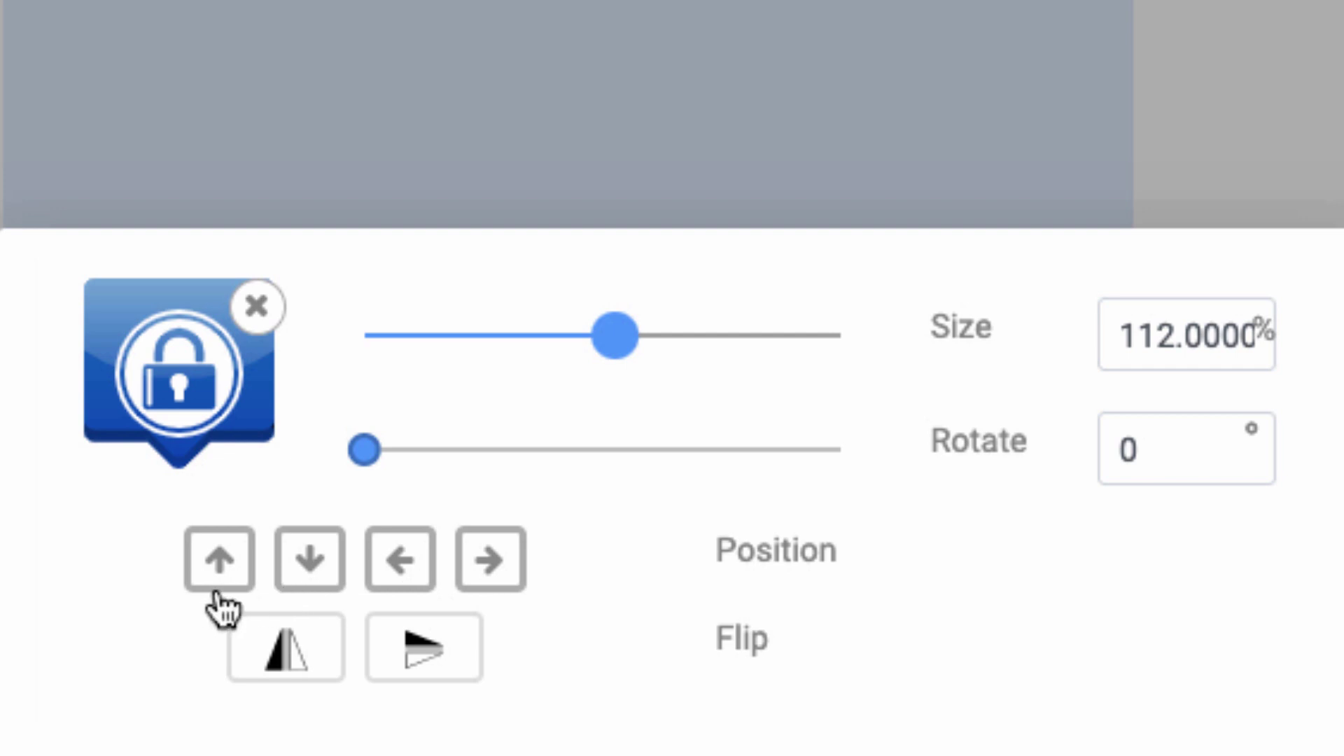
pyautogui.click(218, 571)
pyautogui.click(218, 571)
pyautogui.click(218, 570)
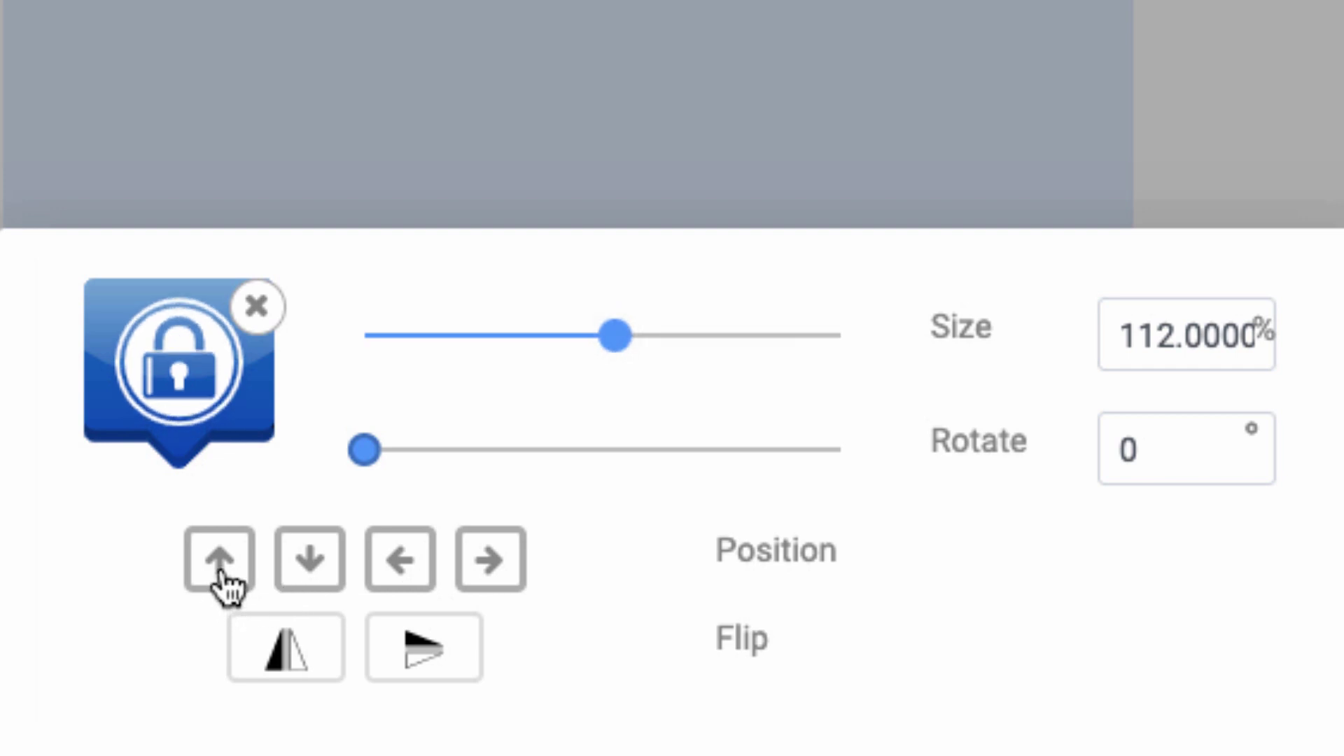
pyautogui.click(222, 573)
pyautogui.click(221, 573)
pyautogui.click(307, 569)
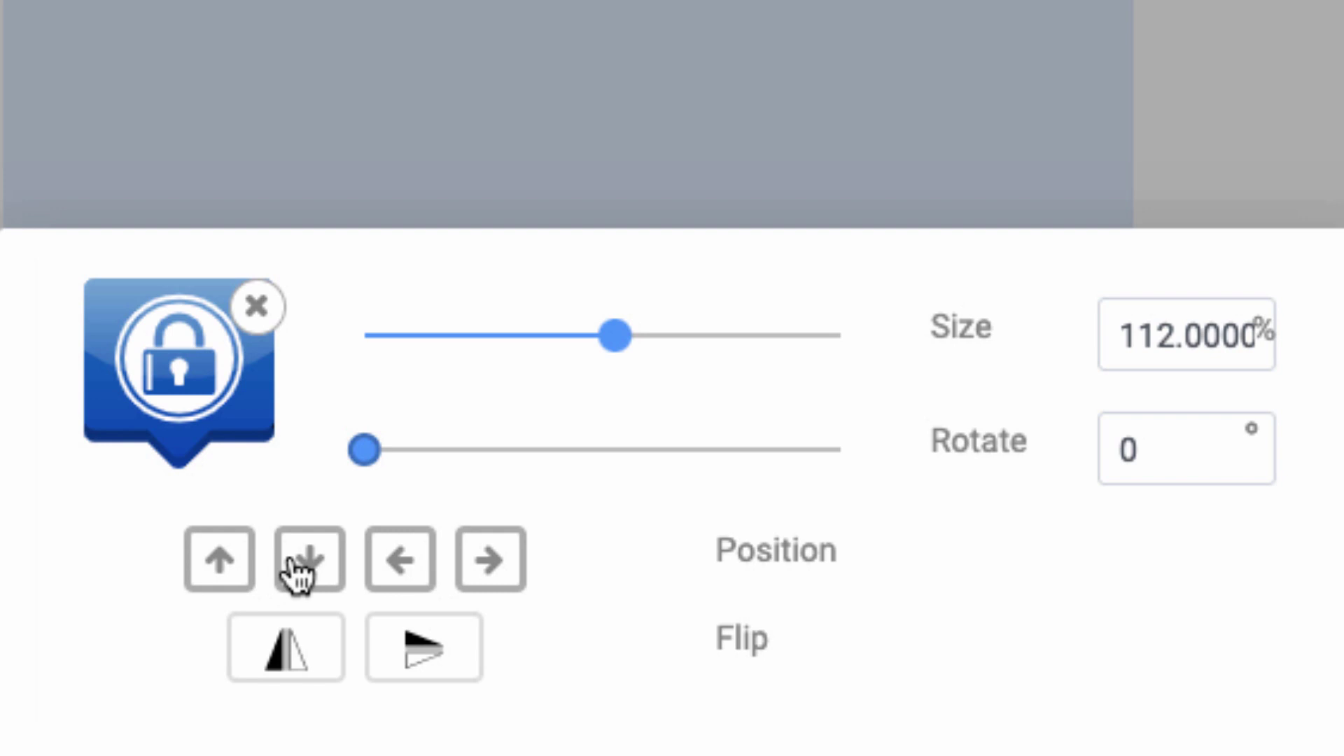
pyautogui.click(418, 570)
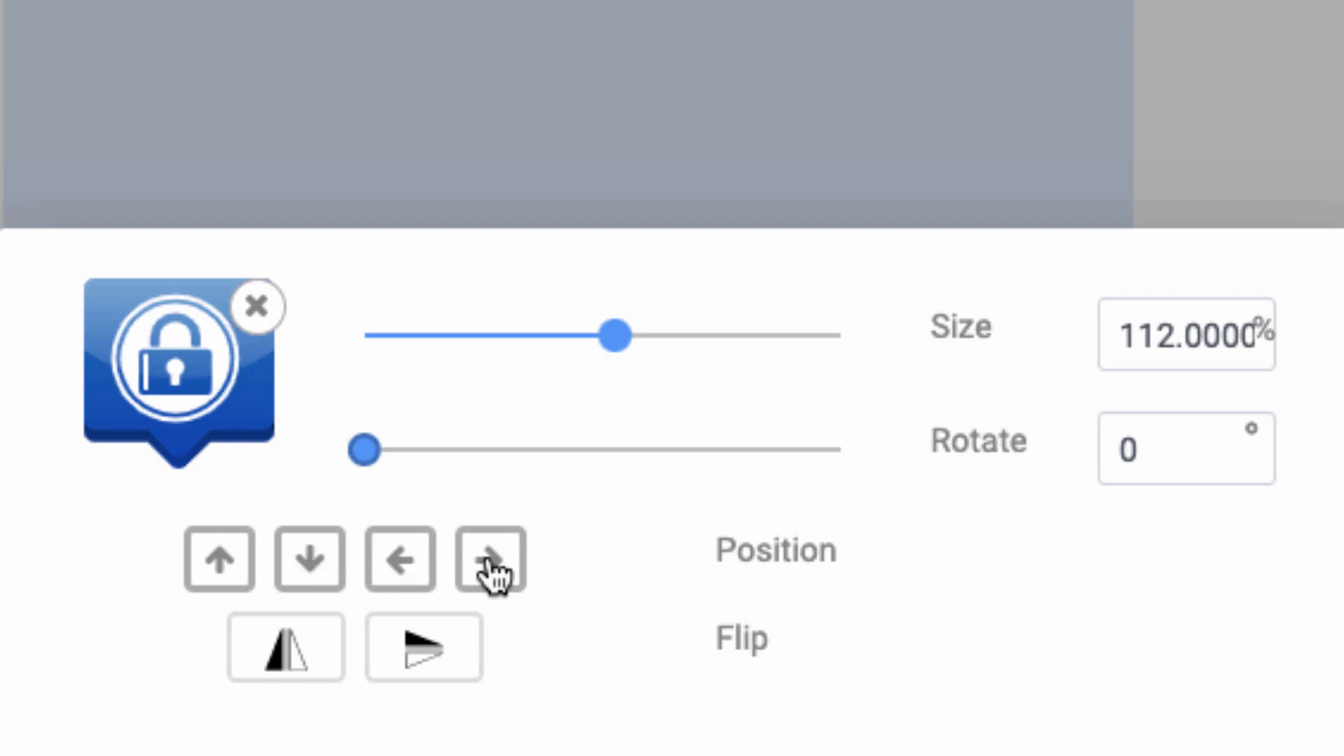
pyautogui.click(486, 565)
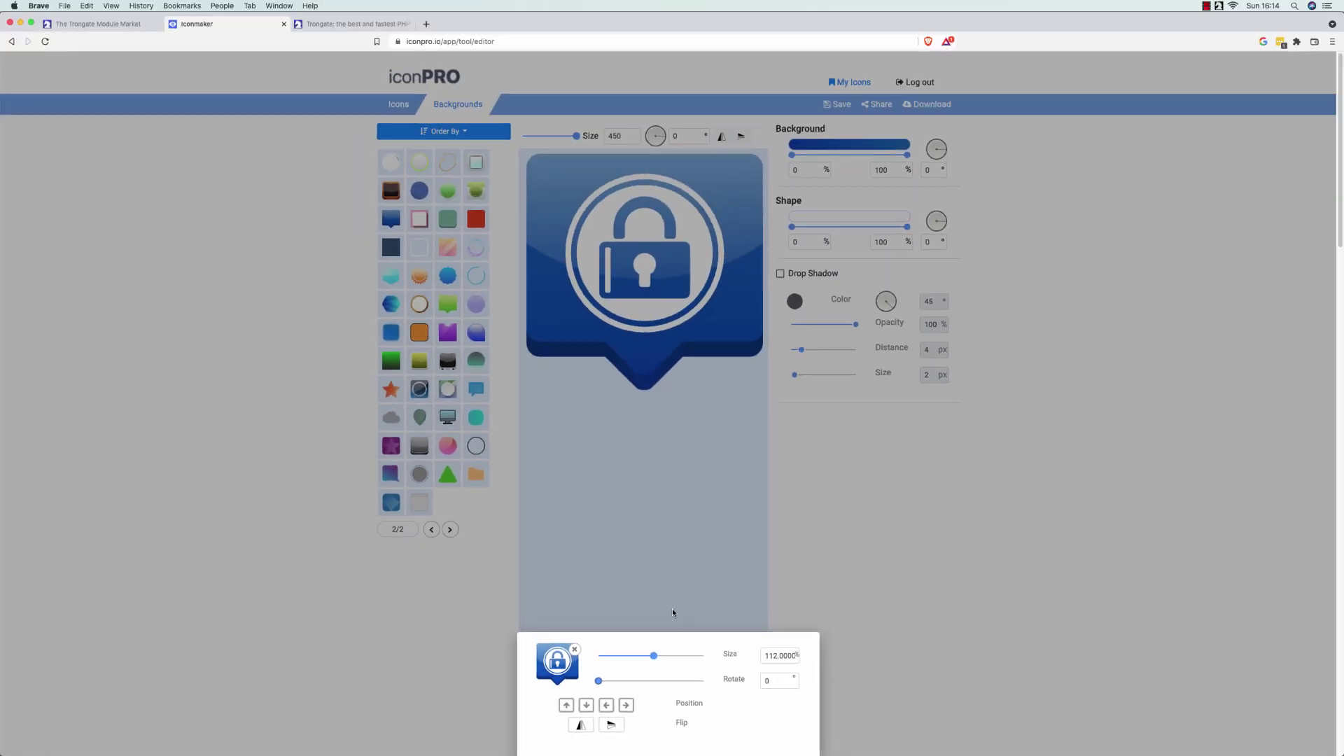
pyautogui.click(943, 544)
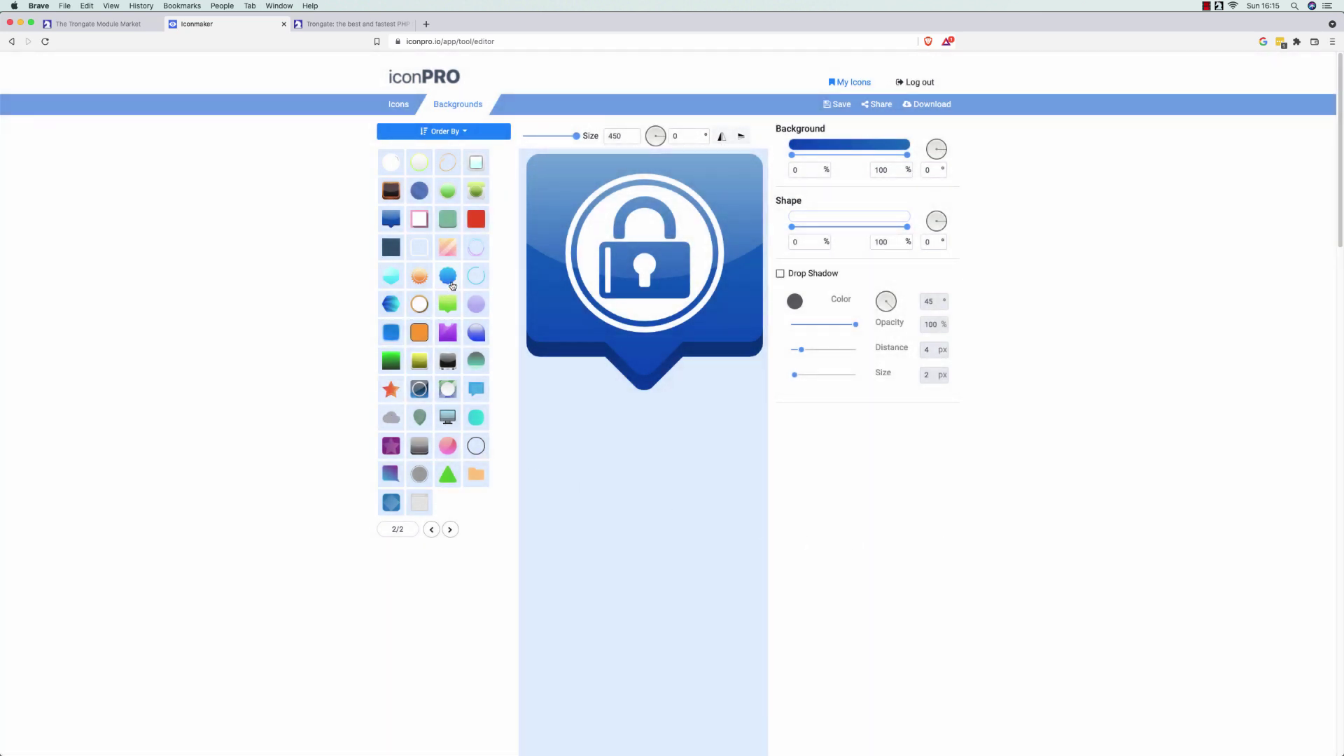
# Switch the background to the purple rounded square on backgrounds page 1
pyautogui.click(432, 530)
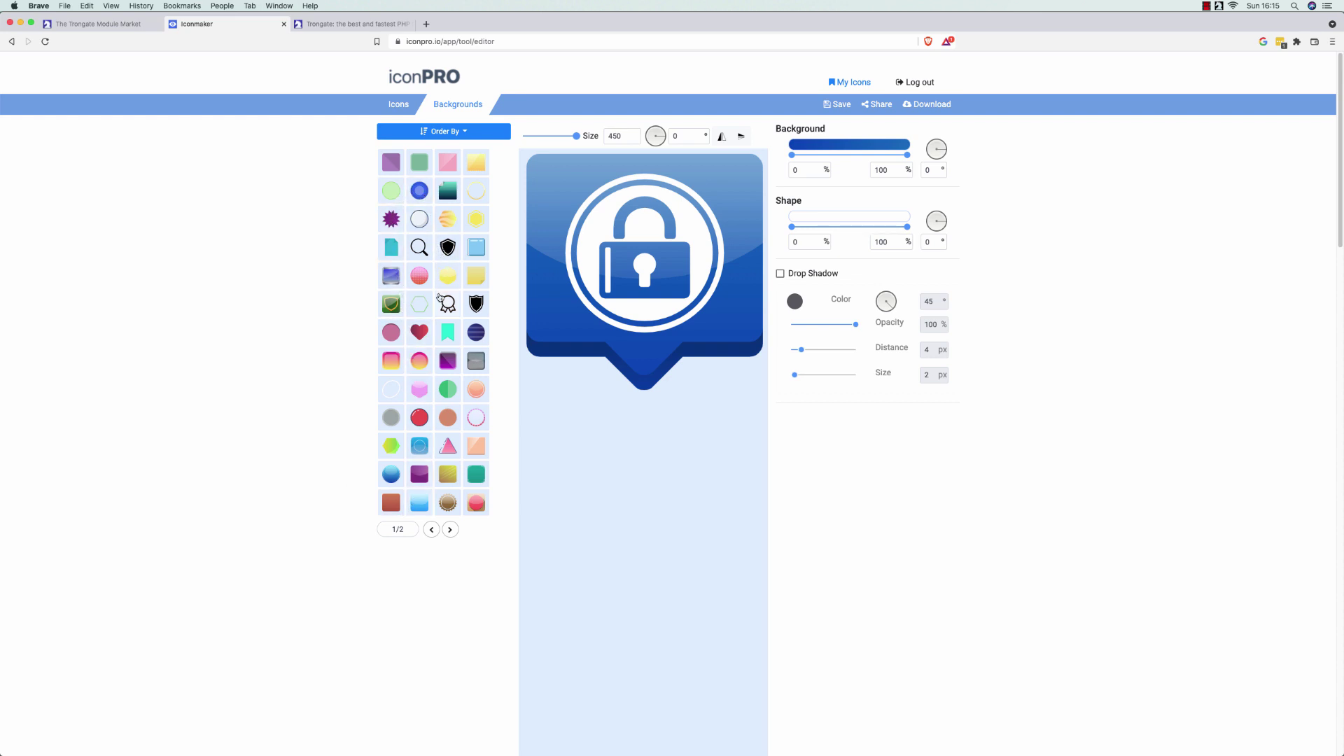
pyautogui.click(419, 474)
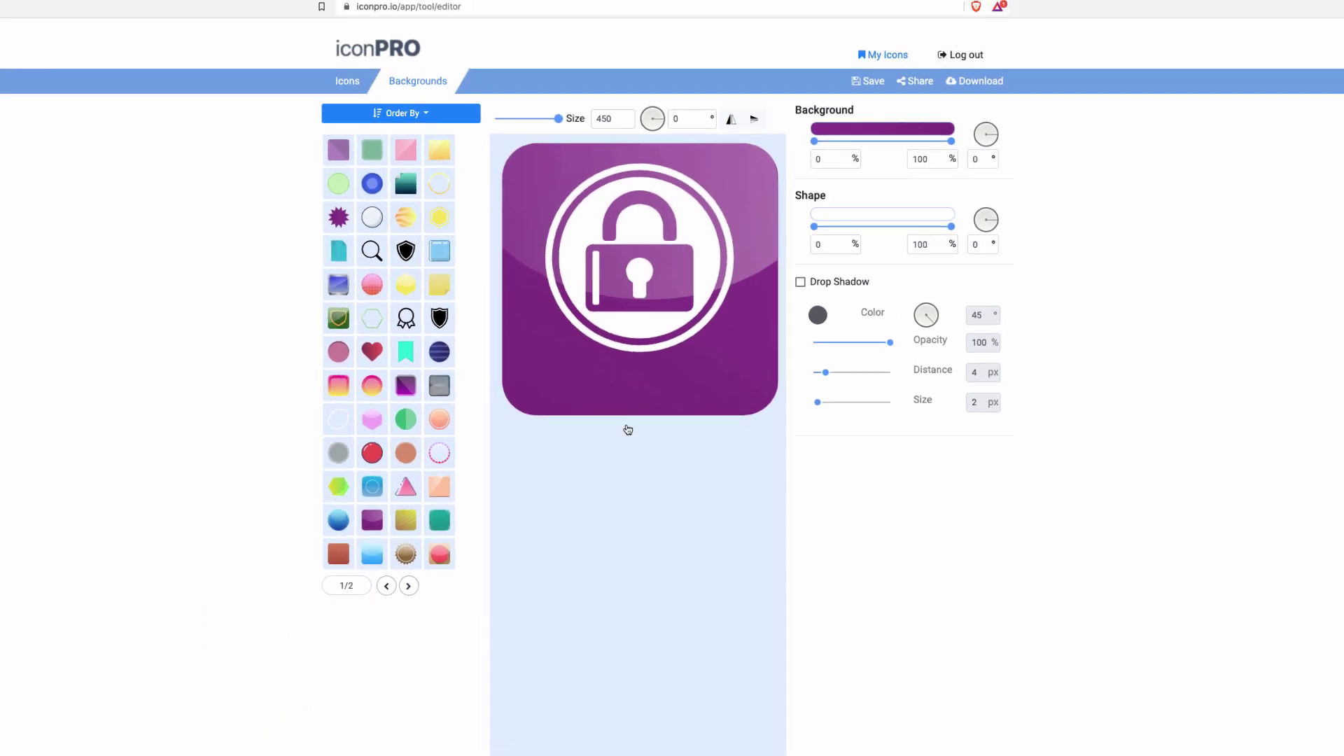
# Nudge the padlock down four steps, enlarge it to 122%, then move it up one step
pyautogui.click(625, 319)
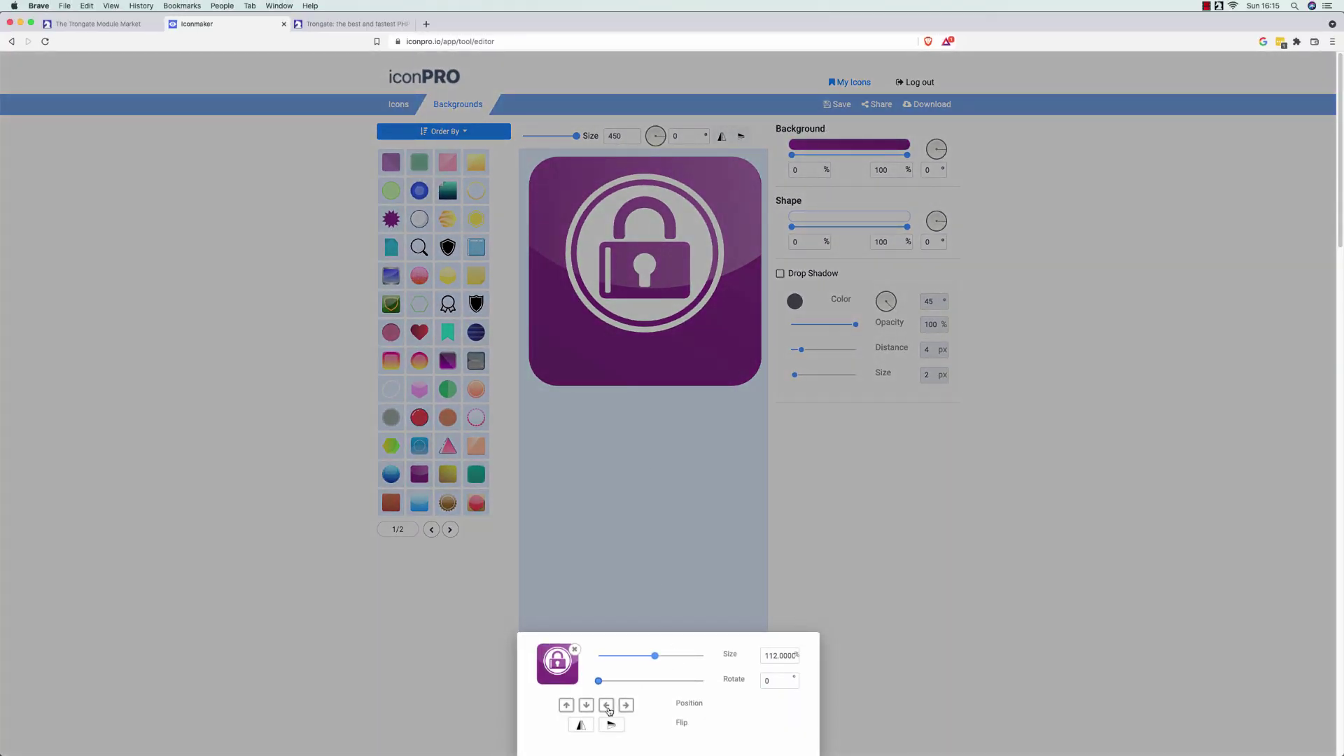
pyautogui.click(587, 706)
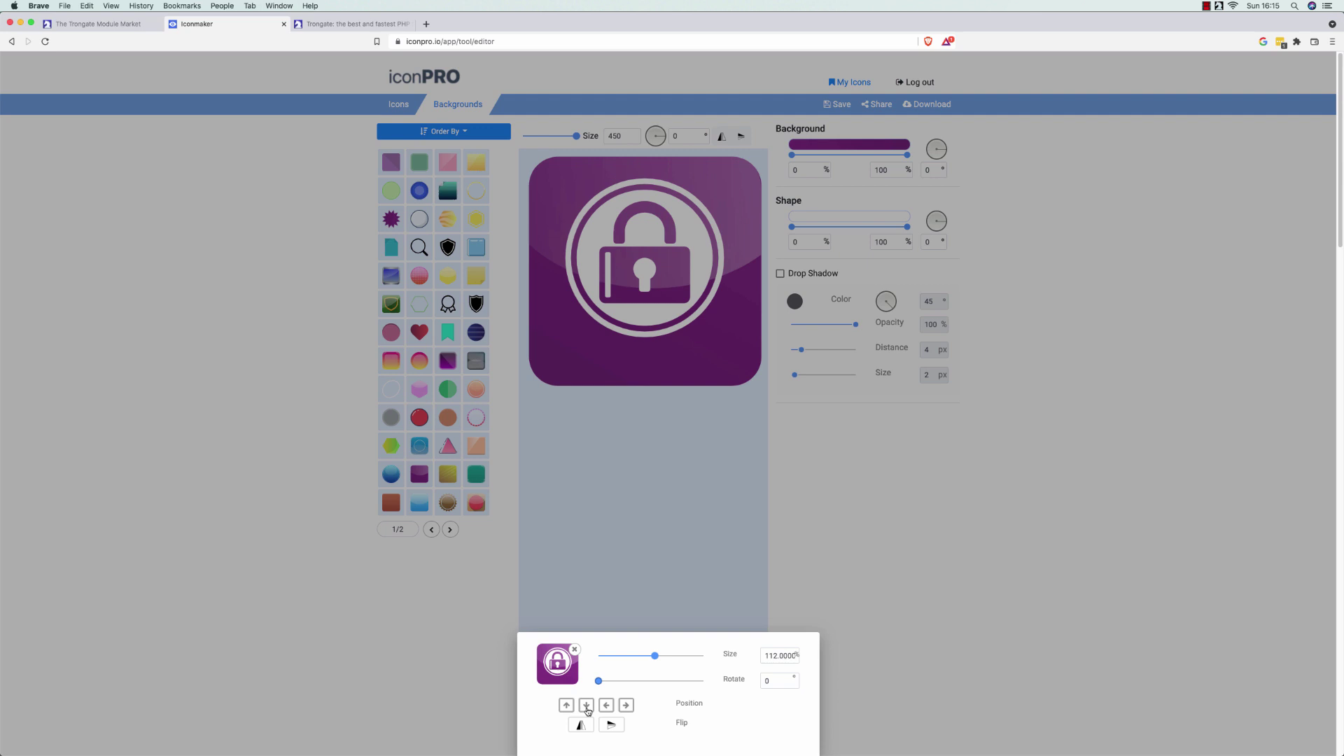
pyautogui.click(587, 706)
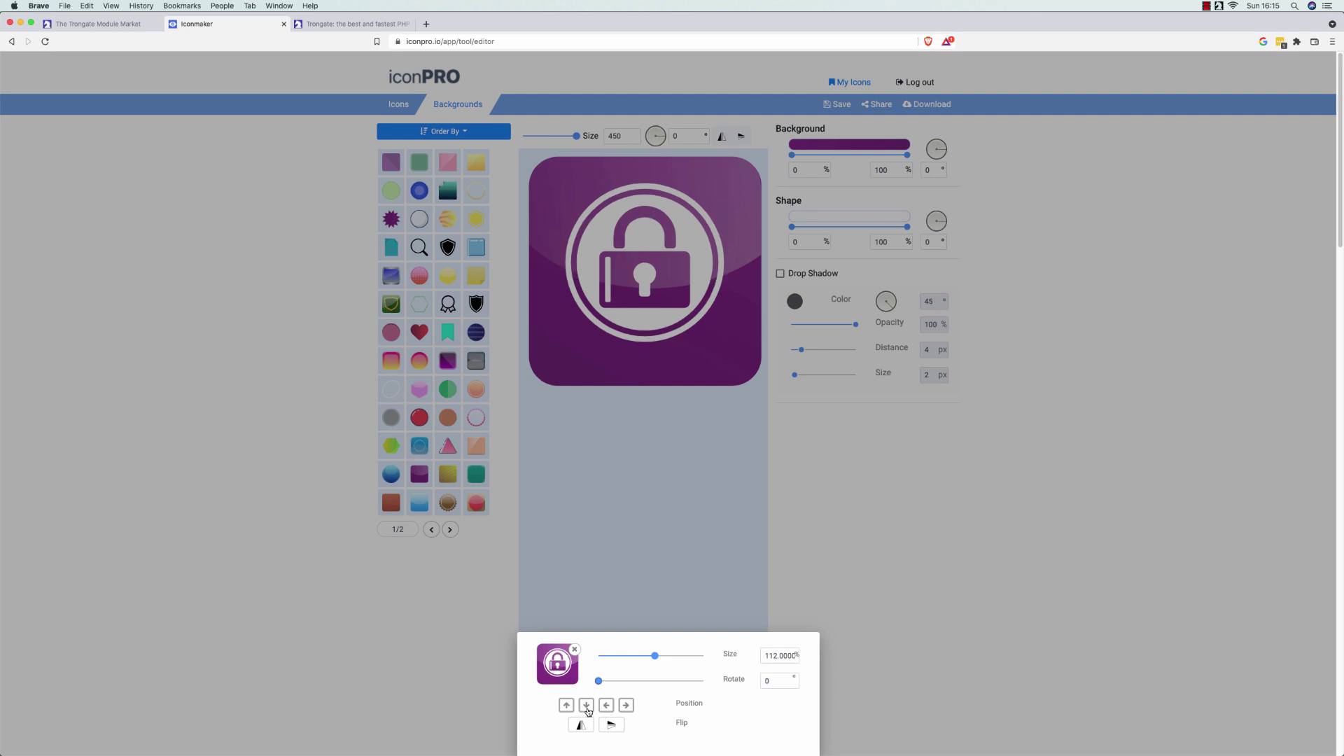
pyautogui.click(587, 706)
pyautogui.click(587, 706)
pyautogui.click(587, 705)
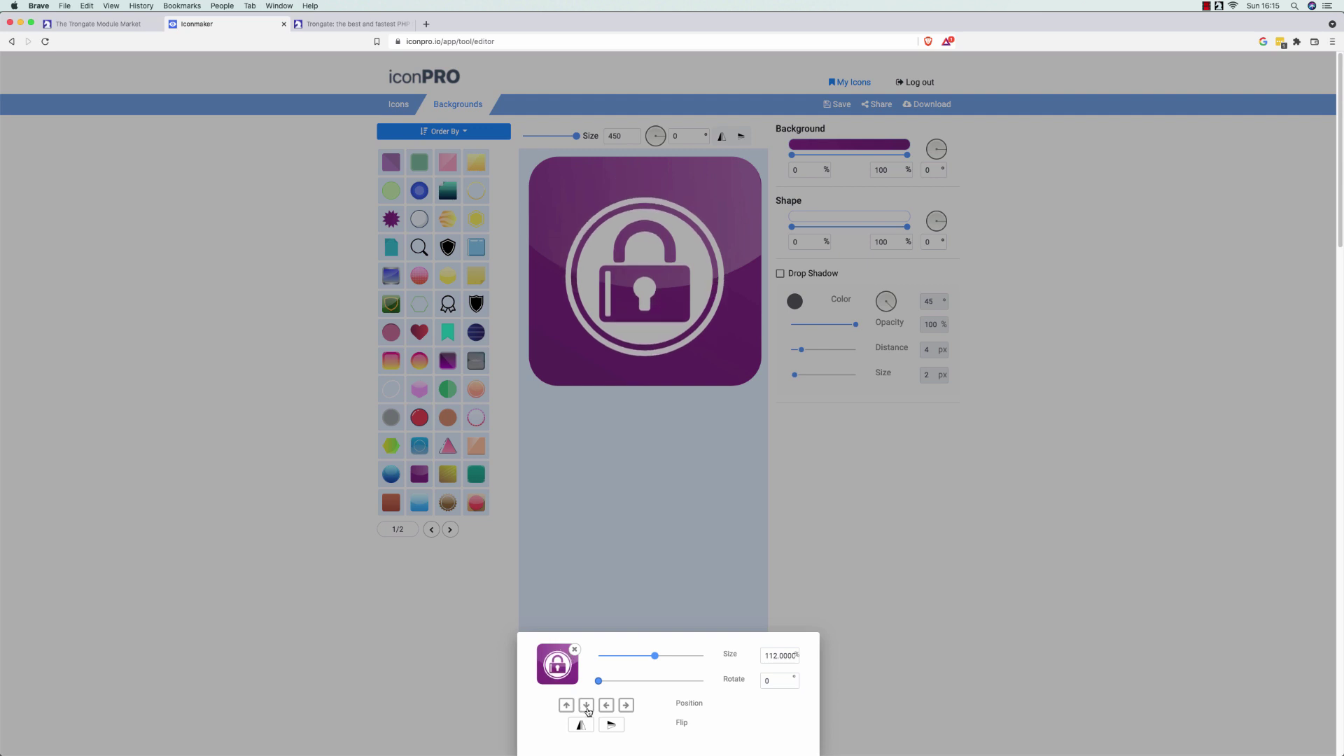
pyautogui.click(627, 707)
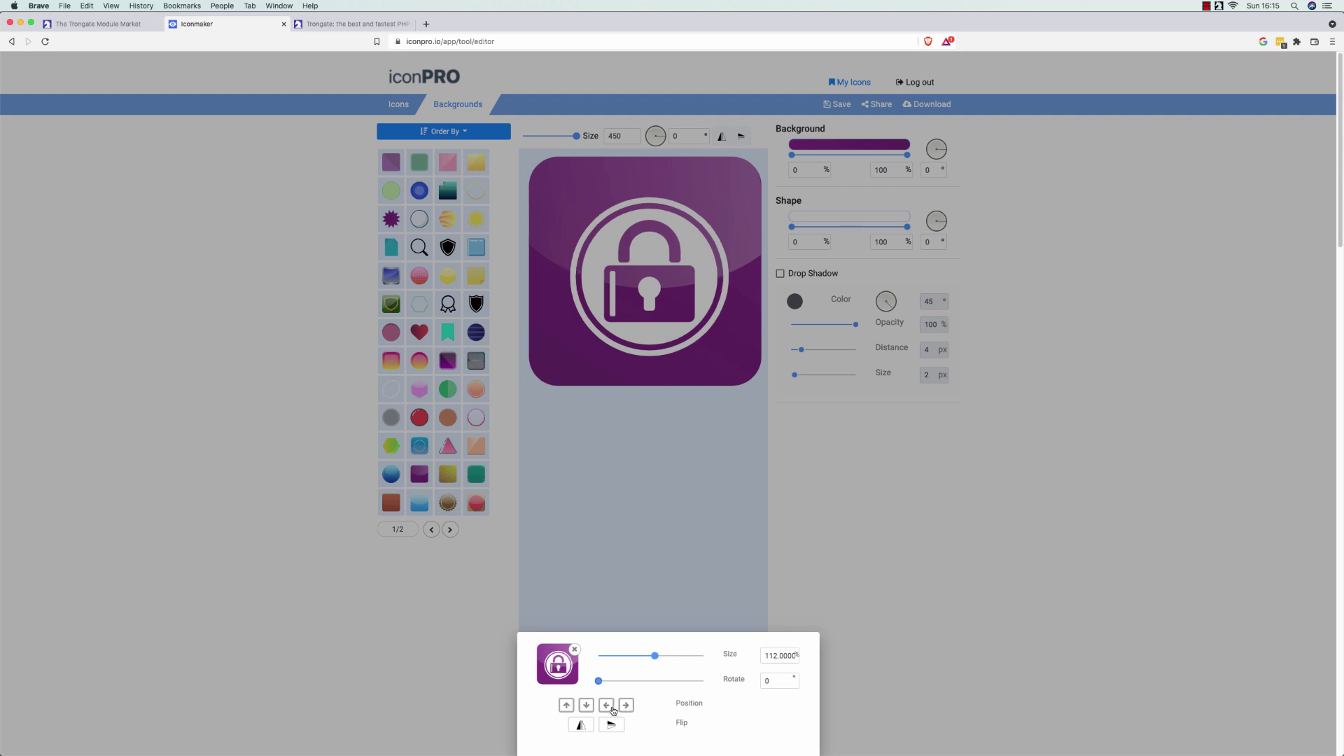
pyautogui.click(607, 706)
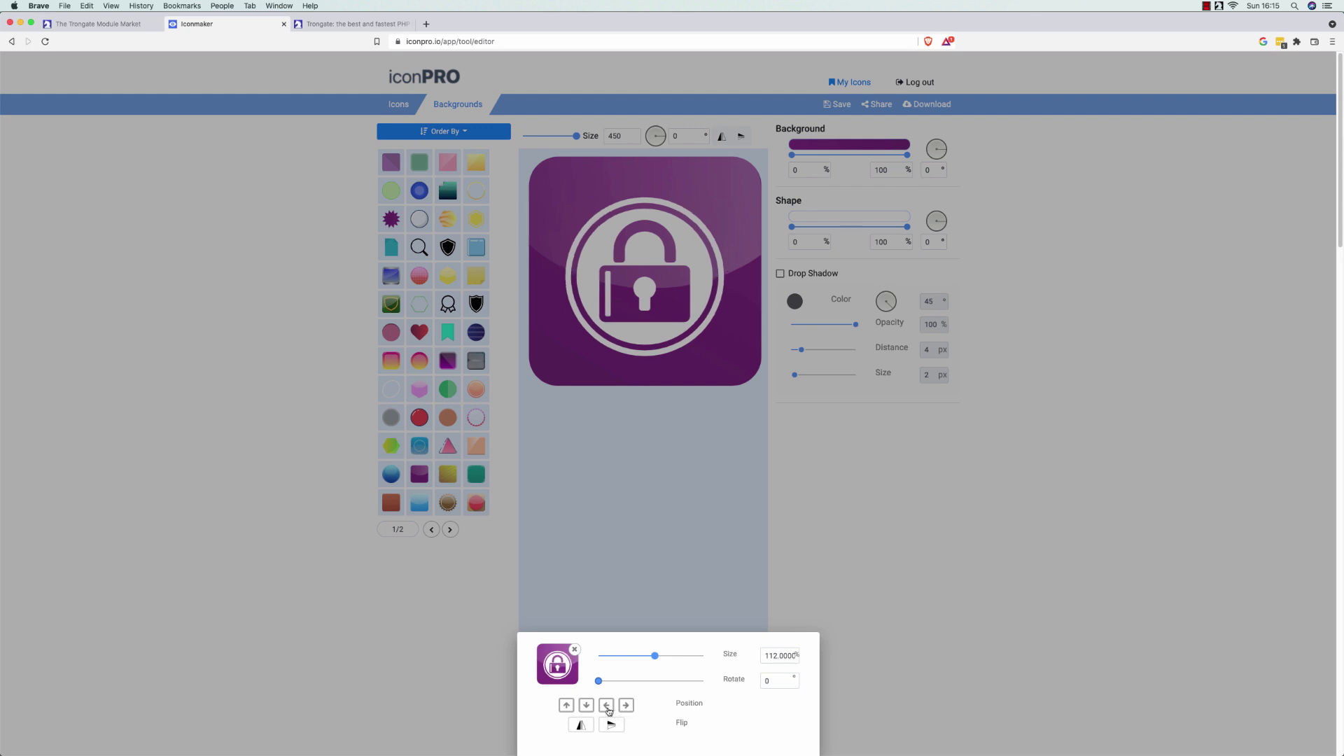
pyautogui.click(656, 655)
pyautogui.moveTo(656, 655); pyautogui.dragTo(661, 657)
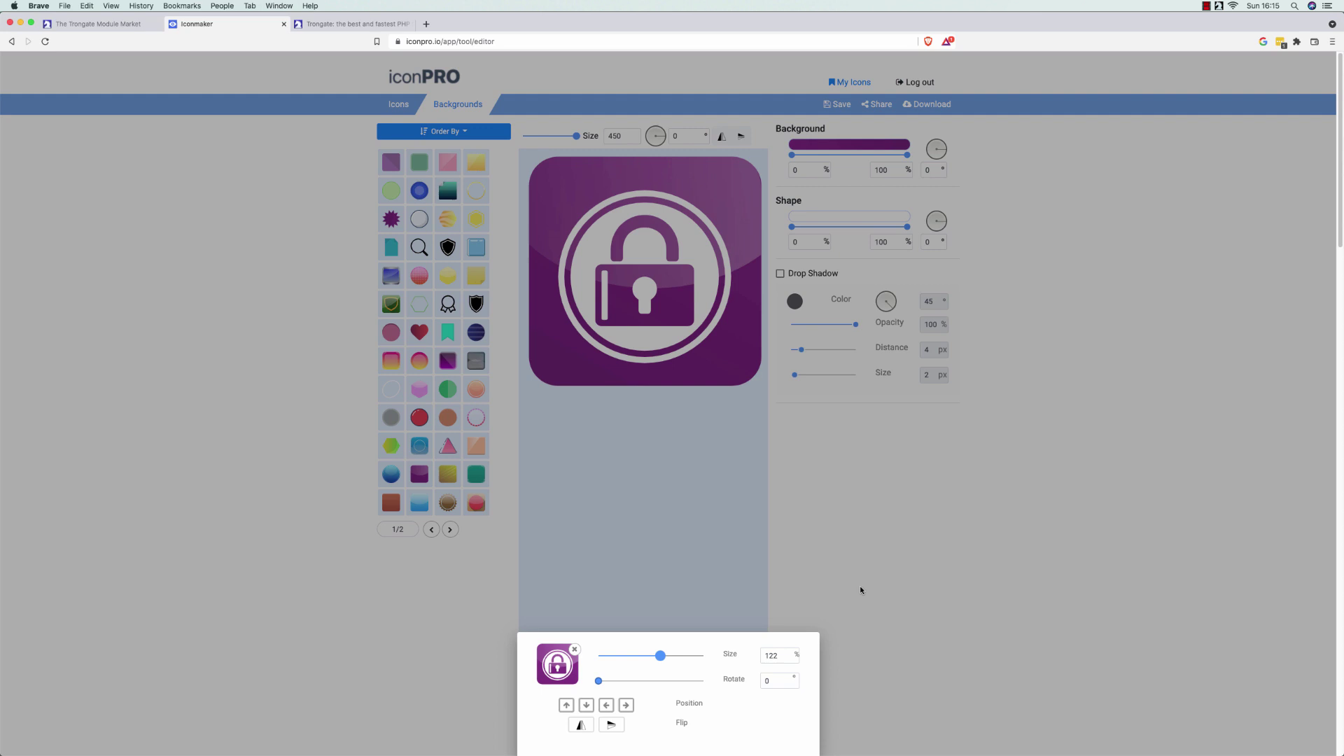
pyautogui.click(566, 707)
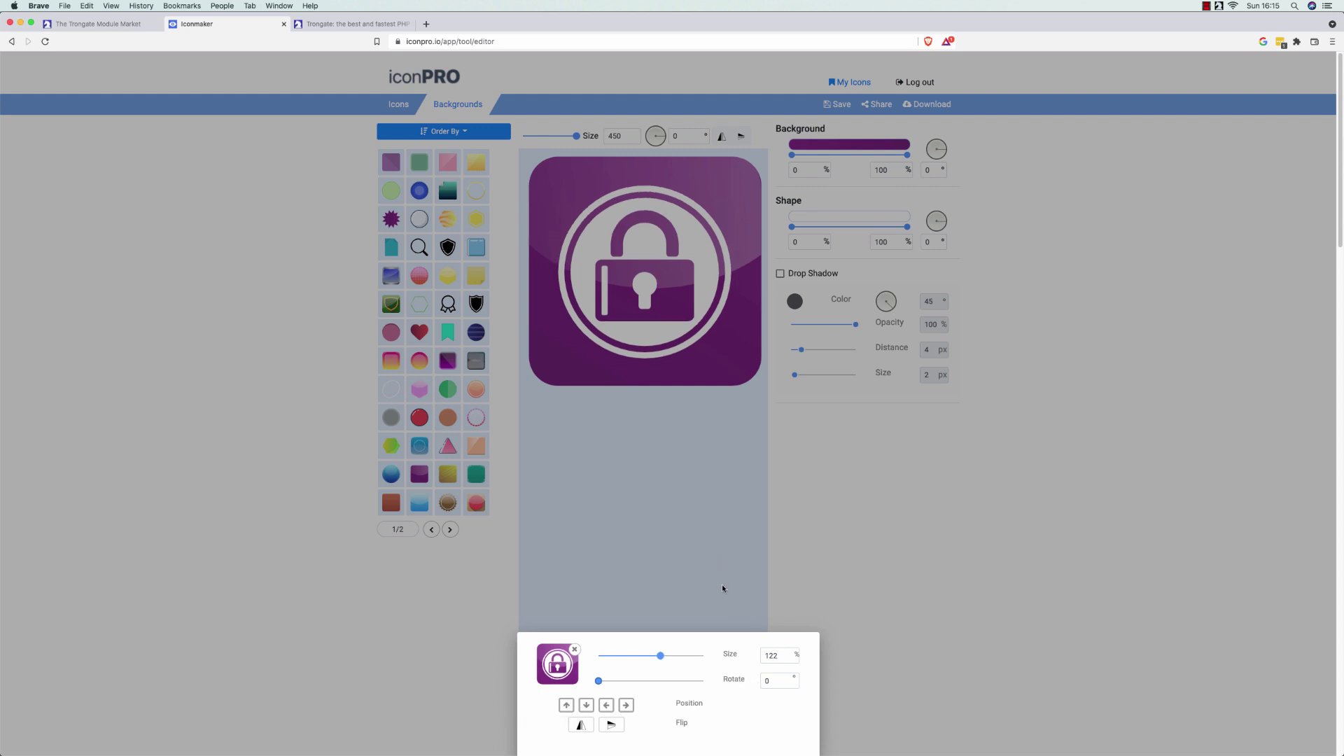
# Change the background gradient's left stop colour to green #2f8e2e
pyautogui.click(818, 522)
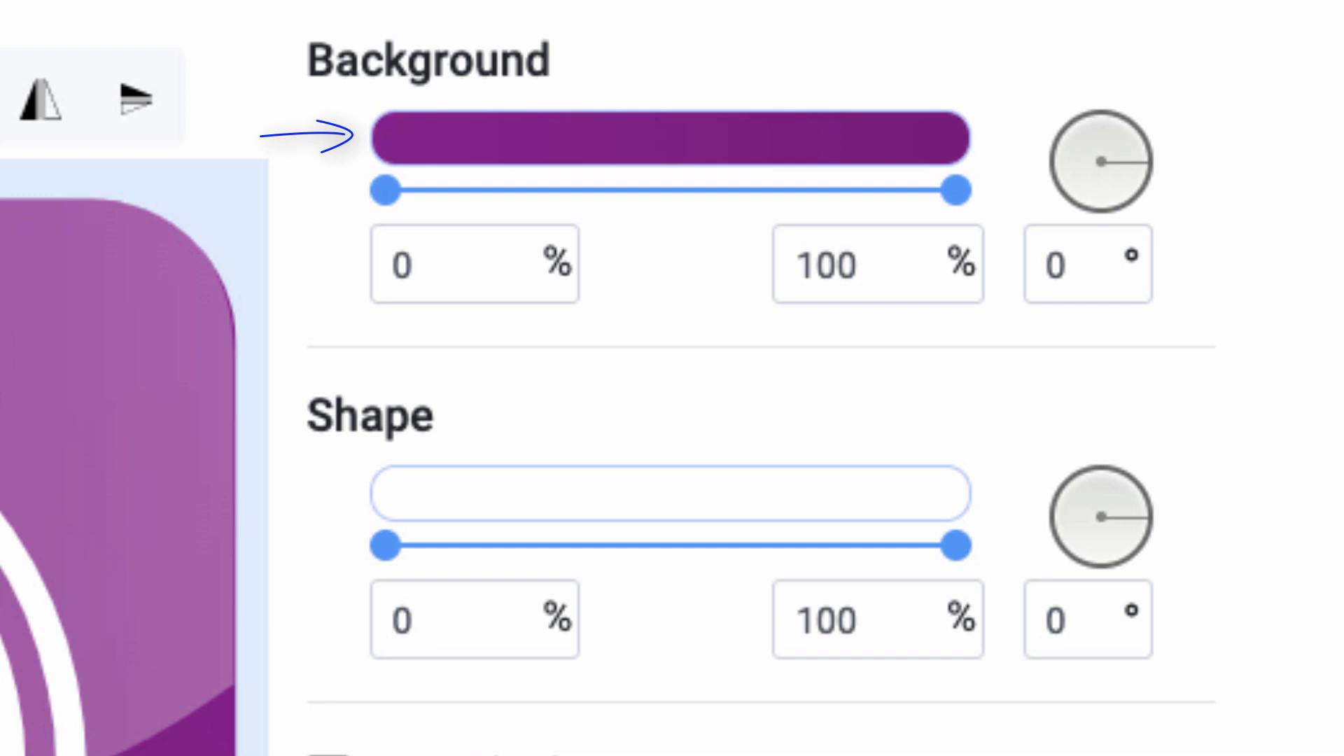
pyautogui.click(394, 149)
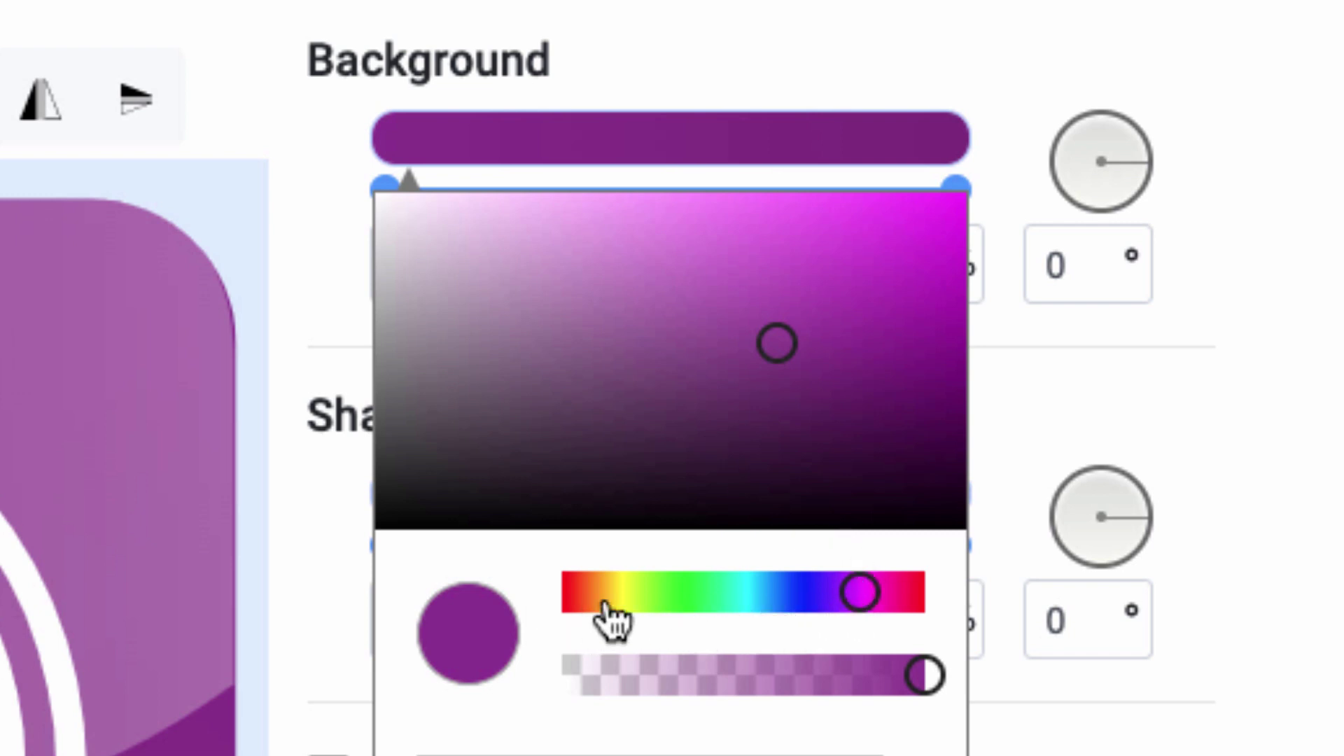
pyautogui.moveTo(862, 595); pyautogui.dragTo(678, 588)
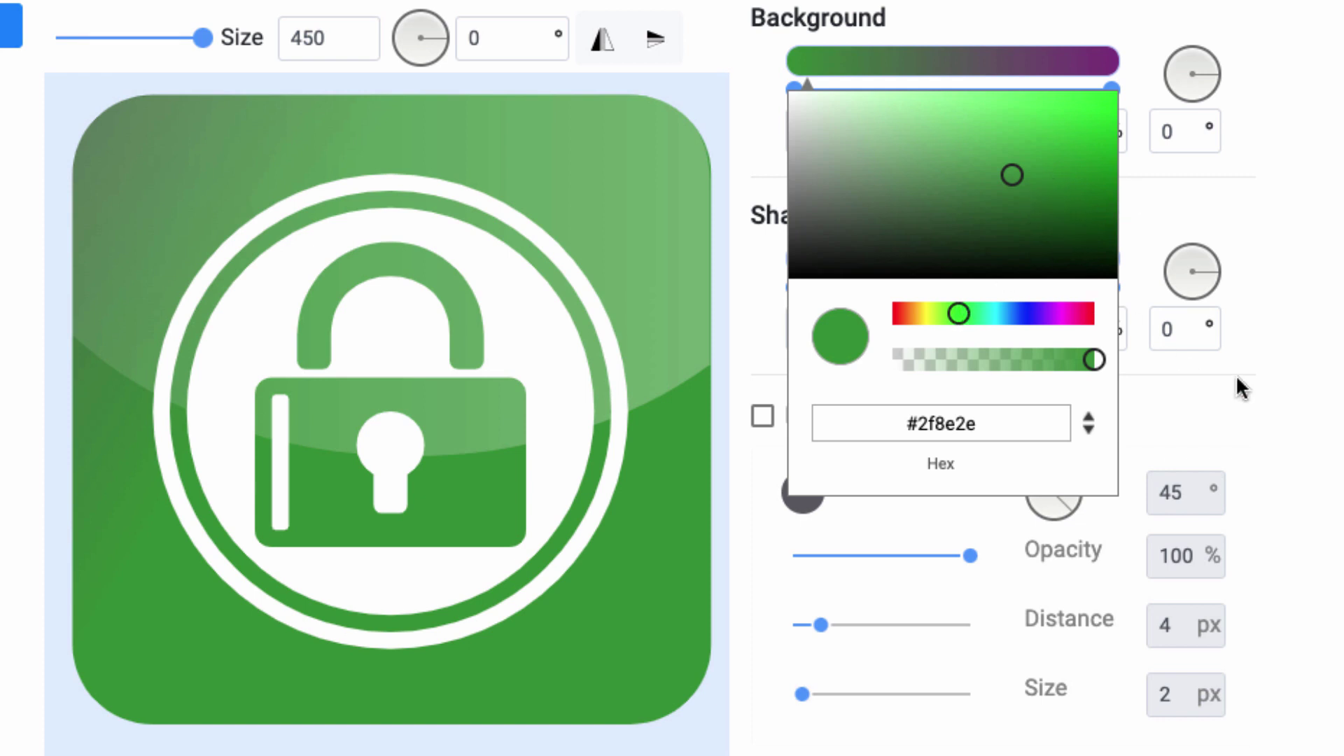
pyautogui.click(1334, 399)
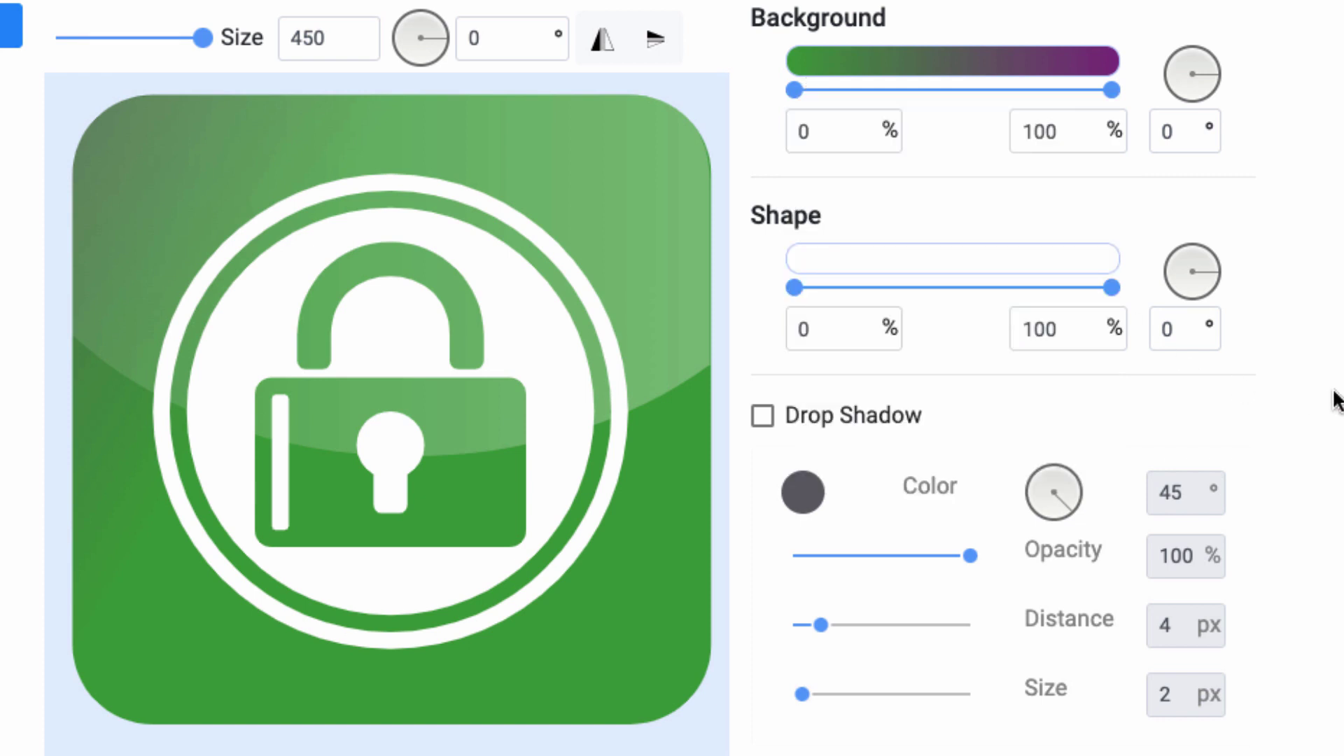
# Set the background gradient's right stop to dark green #154717
pyautogui.click(1111, 62)
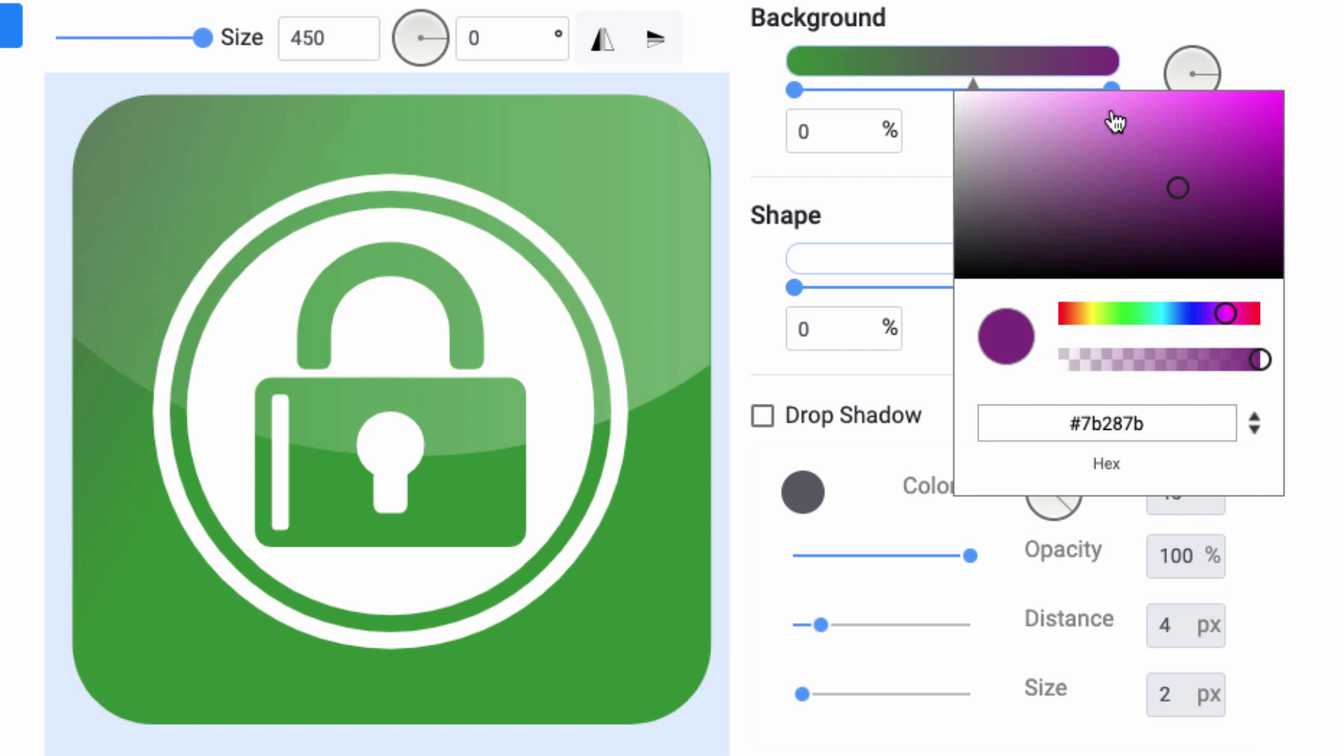
pyautogui.moveTo(1224, 312); pyautogui.dragTo(1124, 315)
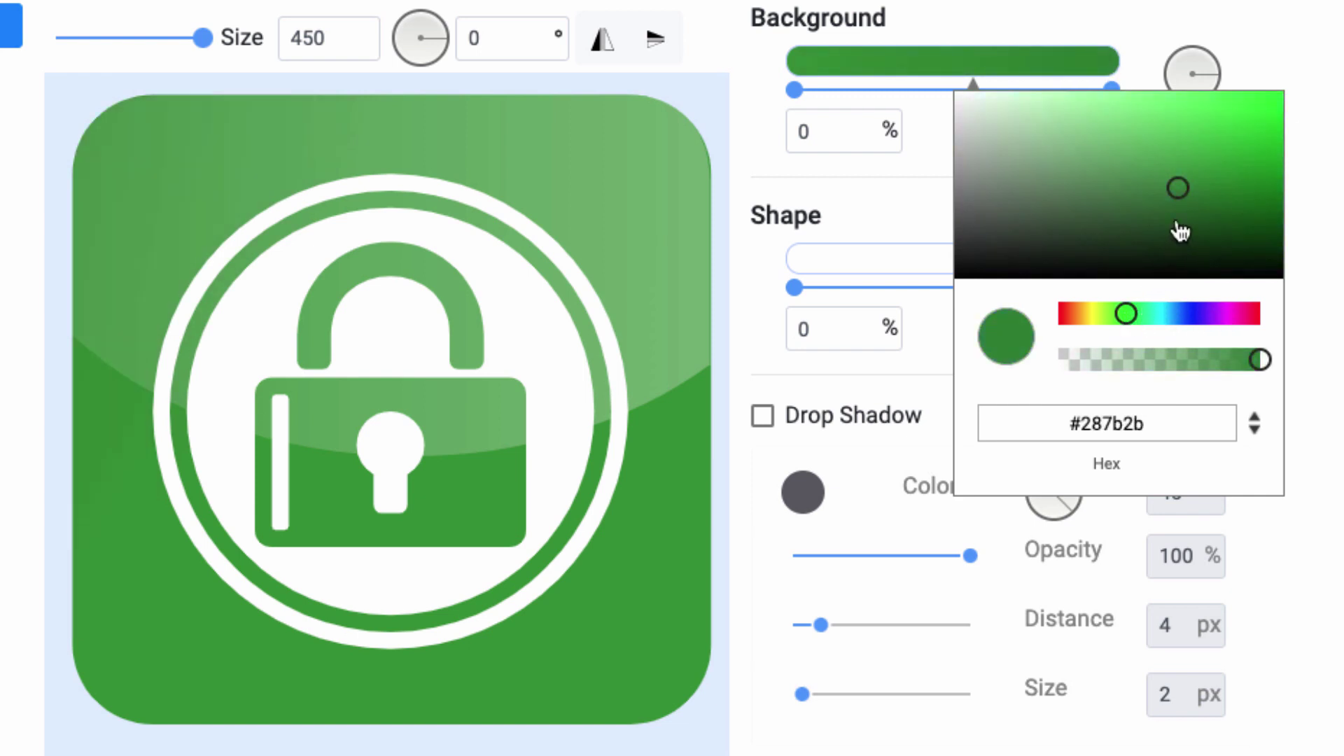
pyautogui.moveTo(1201, 213)
pyautogui.mouseDown()
pyautogui.moveTo(1246, 262)
pyautogui.moveTo(1190, 266)
pyautogui.moveTo(1233, 259)
pyautogui.moveTo(1188, 258)
pyautogui.moveTo(1190, 237)
pyautogui.mouseUp()
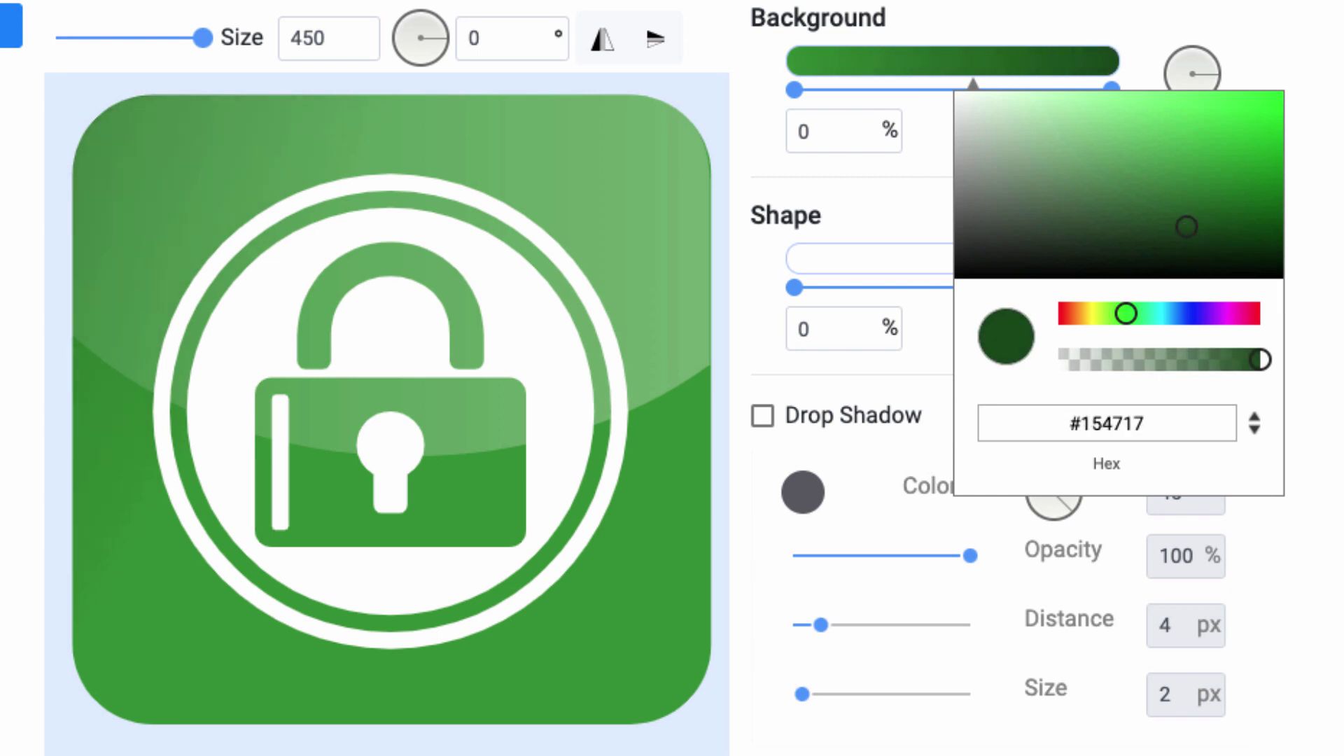
pyautogui.click(1334, 364)
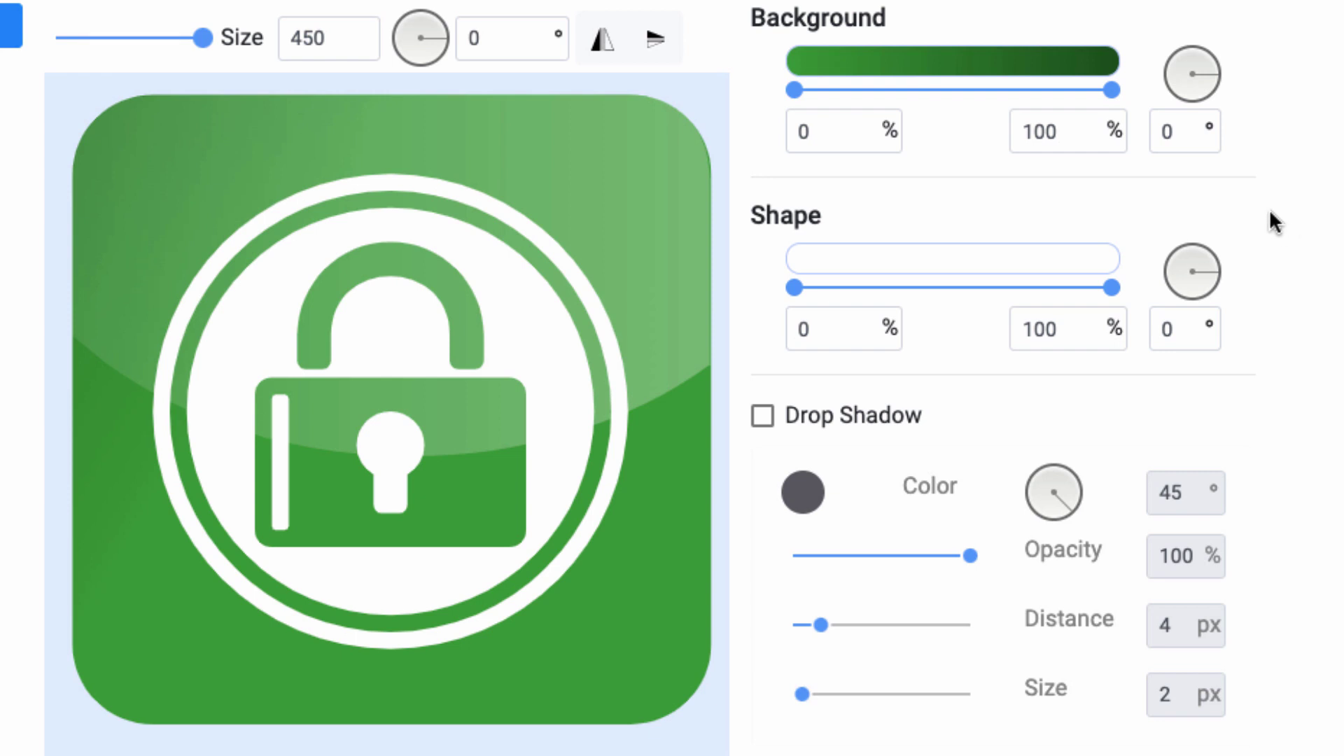
# Rotate the iconPRO background gradient angle to 209°
pyautogui.click(1216, 79)
pyautogui.moveTo(1218, 79); pyautogui.dragTo(1197, 99)
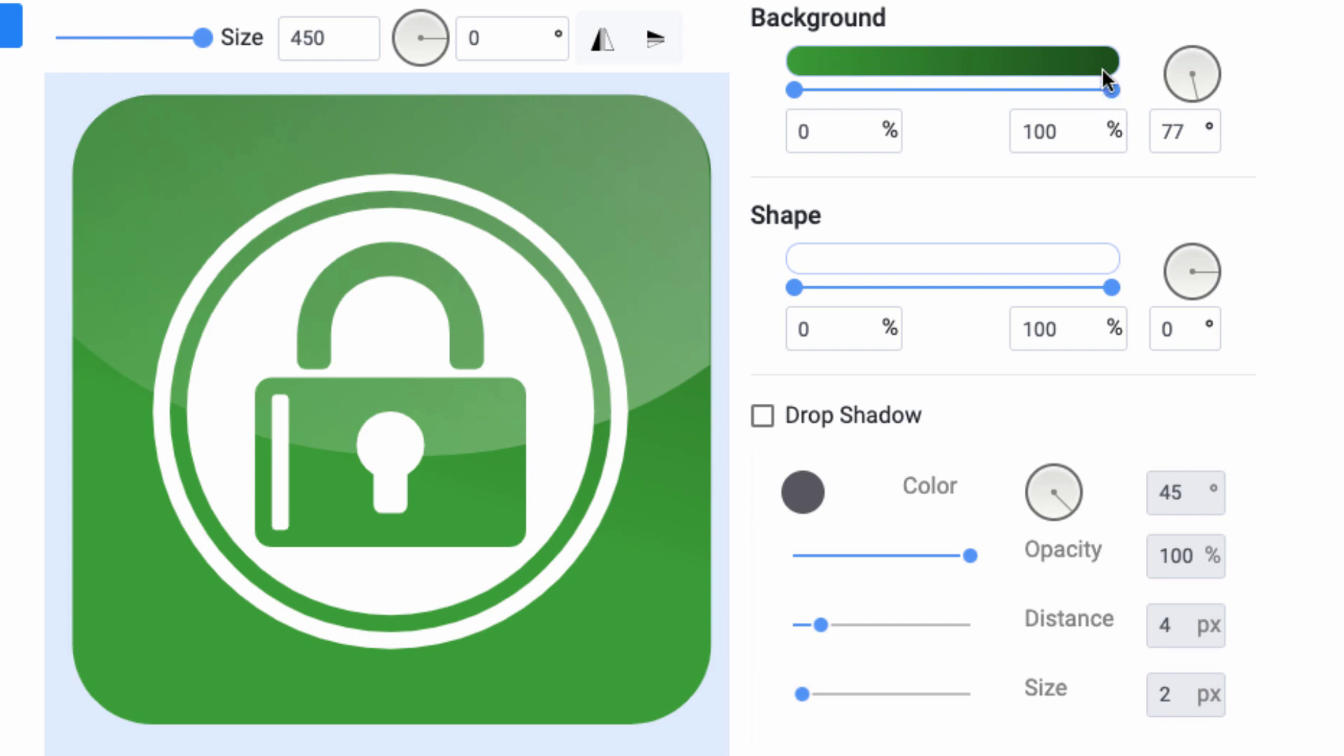
pyautogui.click(1176, 90)
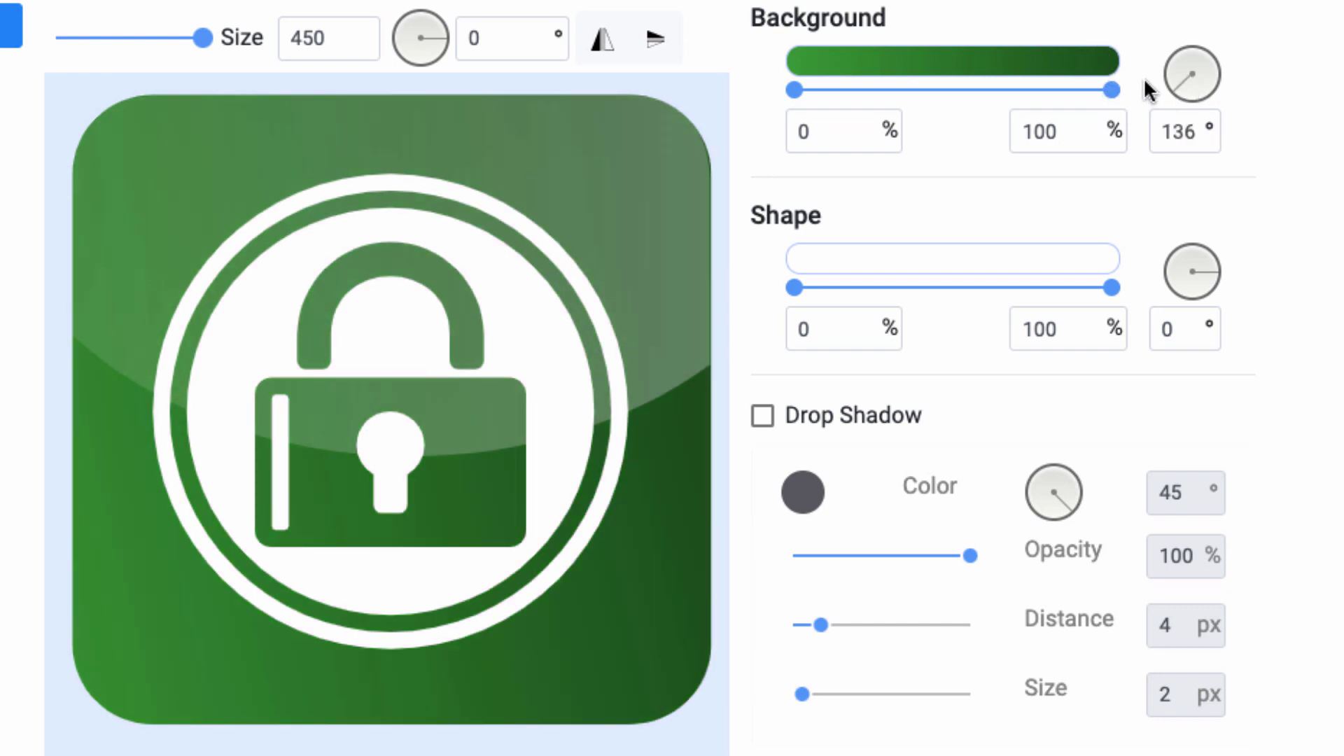
pyautogui.click(1172, 102)
pyautogui.moveTo(1179, 111); pyautogui.dragTo(1164, 62)
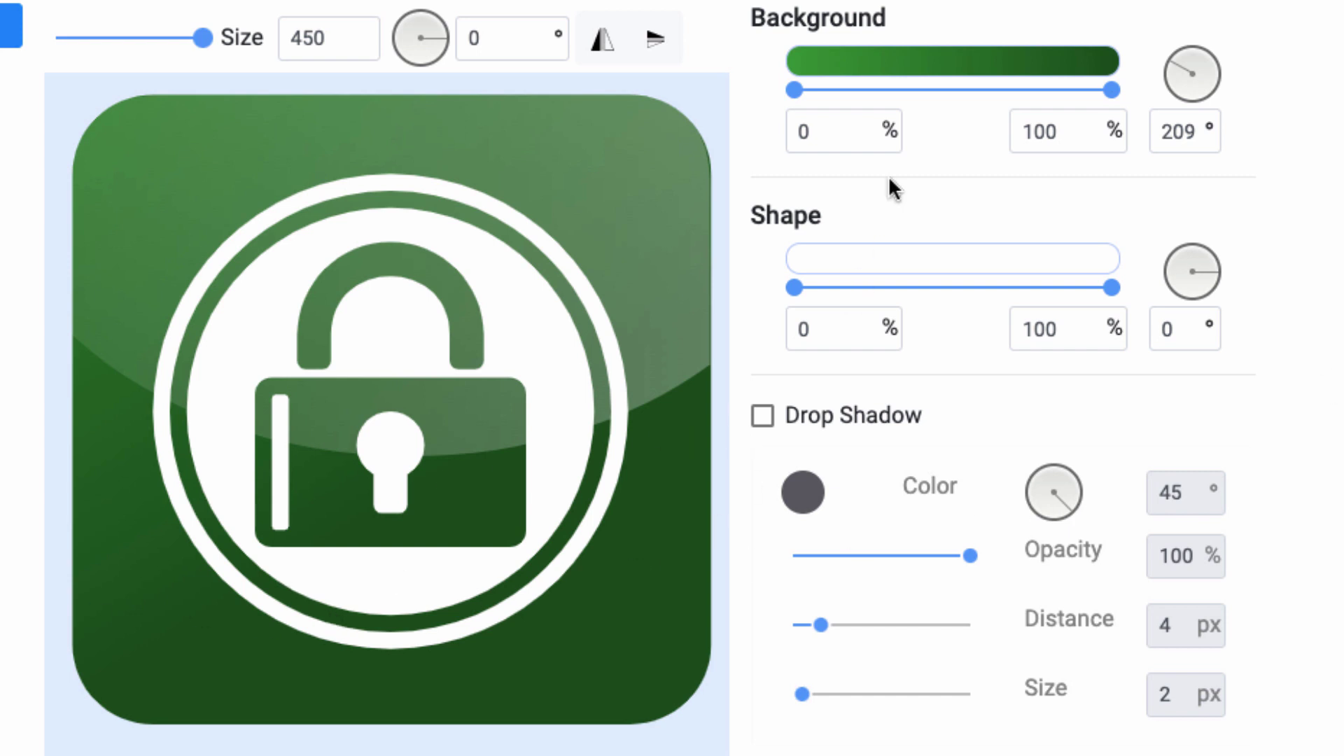
# Lighten the gradient's dark end stop to green #1c681f
pyautogui.click(1107, 64)
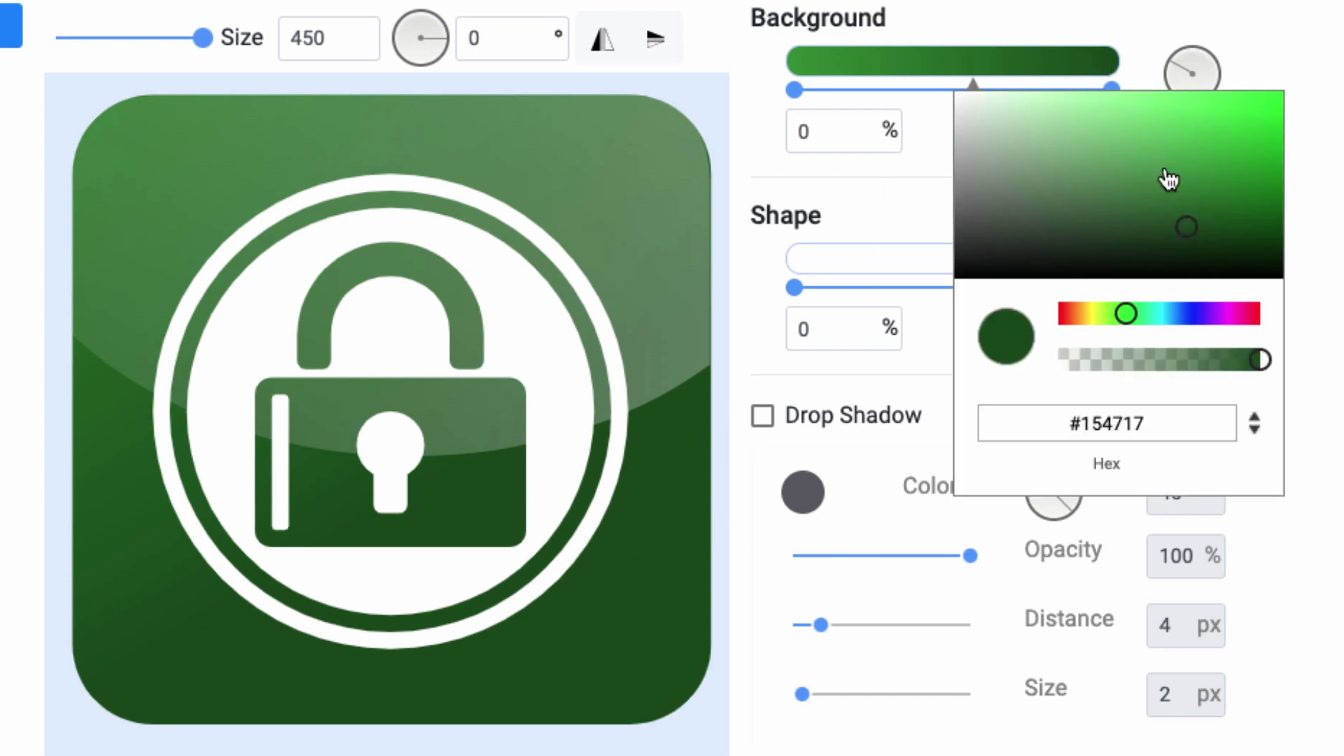
pyautogui.click(1195, 203)
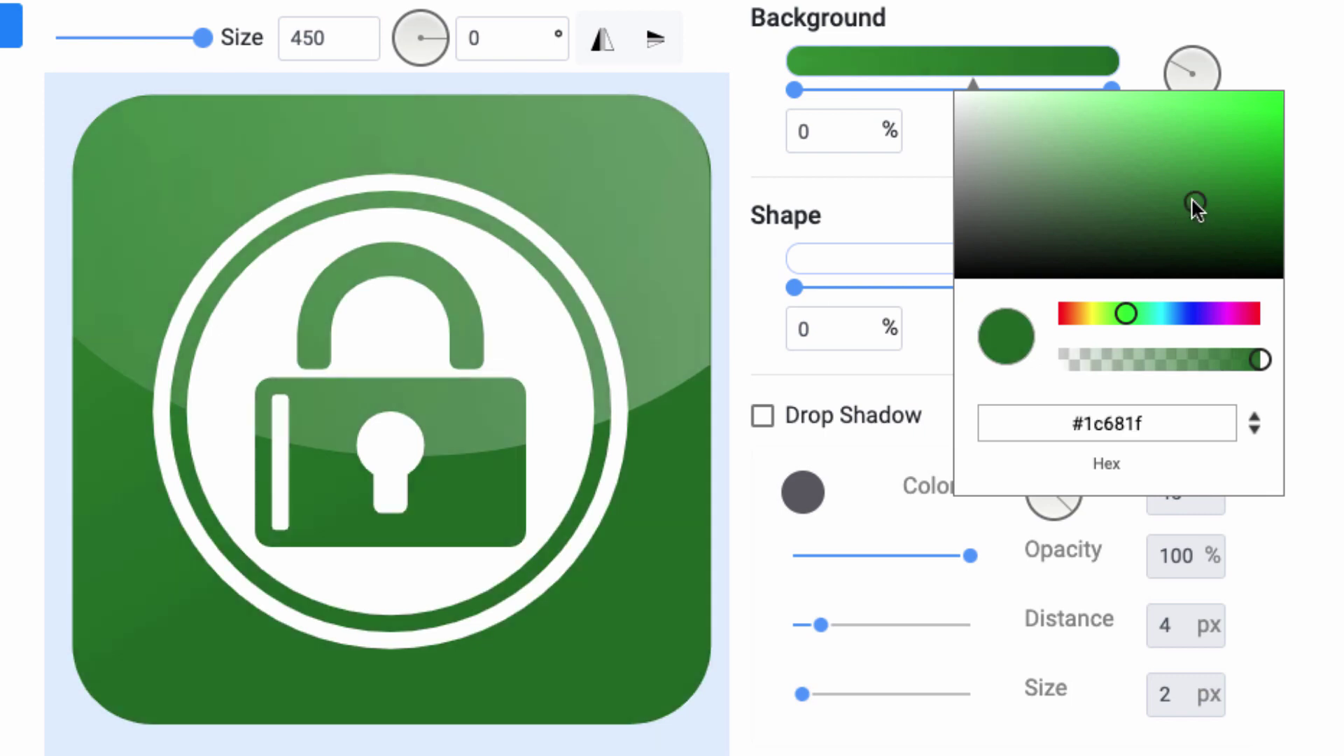
pyautogui.press('Escape')
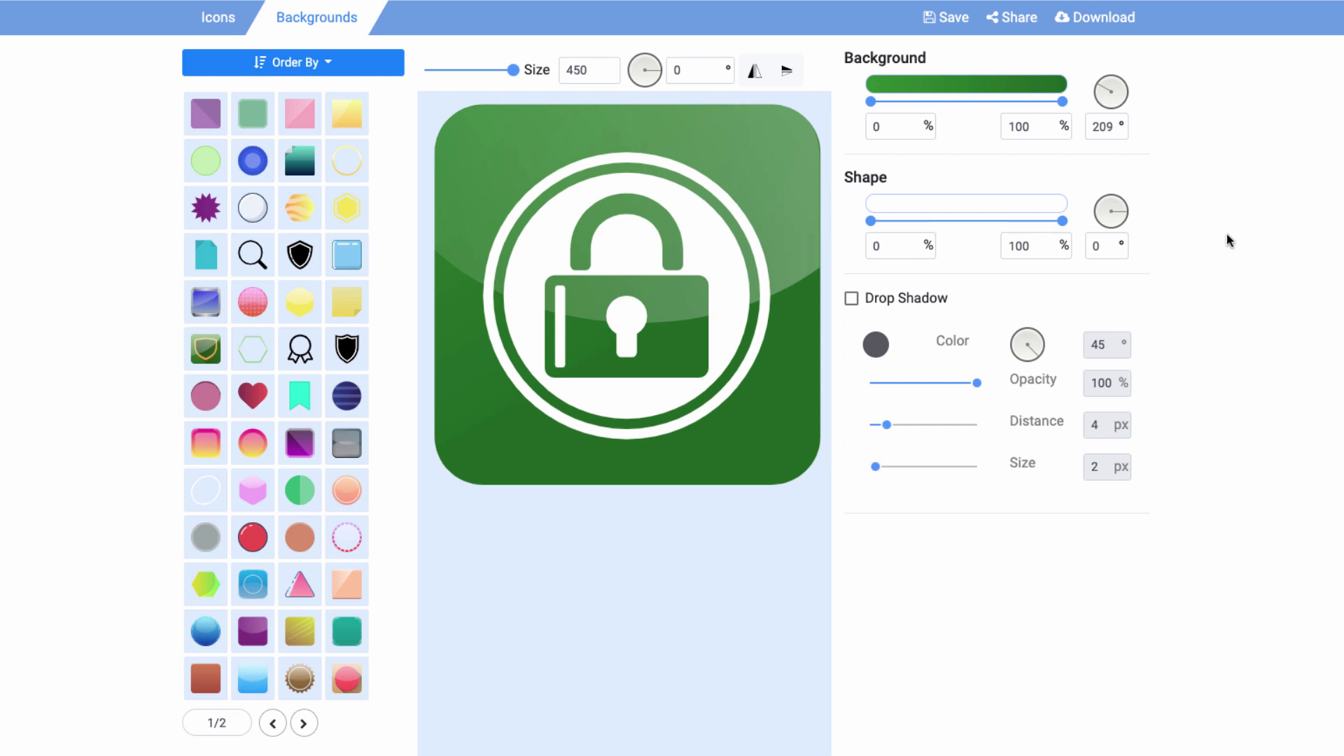
# Save the padlock icon from Download Icons as the PDF iconPro.pdf on the desktop
pyautogui.click(1100, 19)
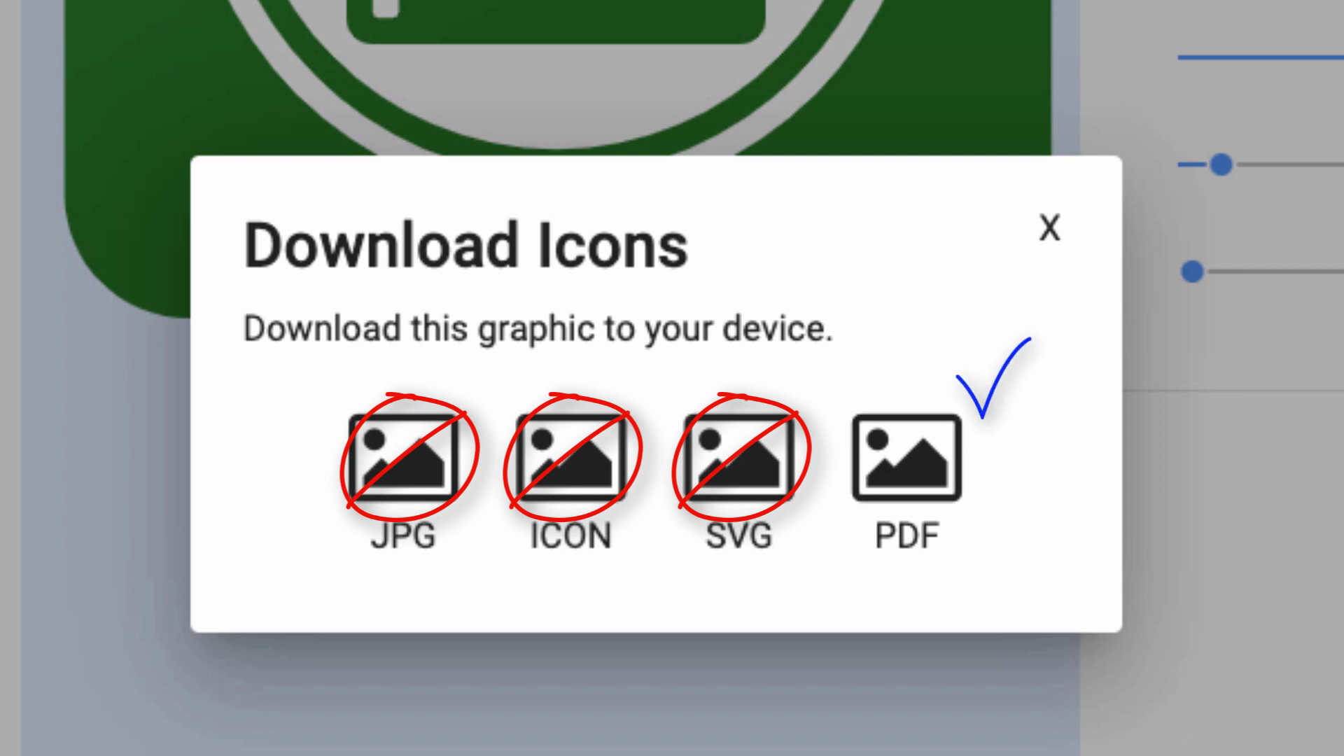
pyautogui.click(907, 483)
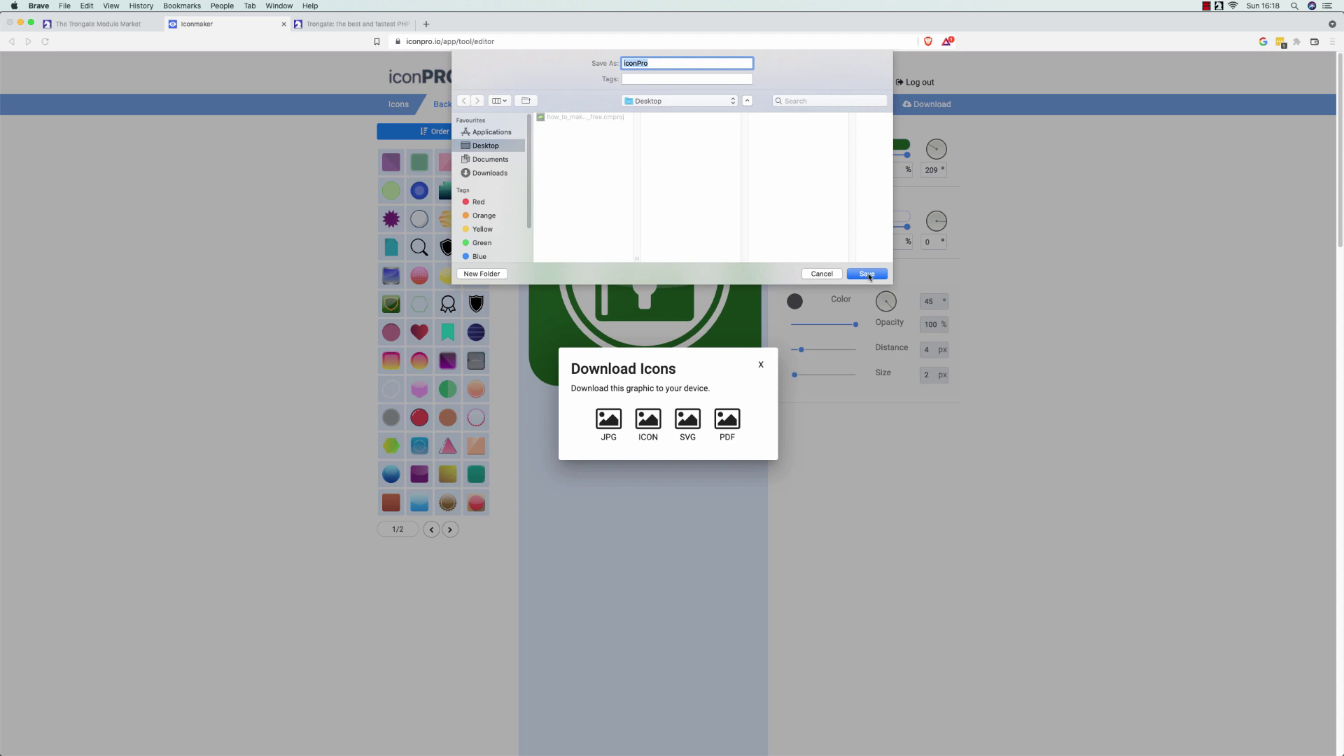
pyautogui.click(869, 276)
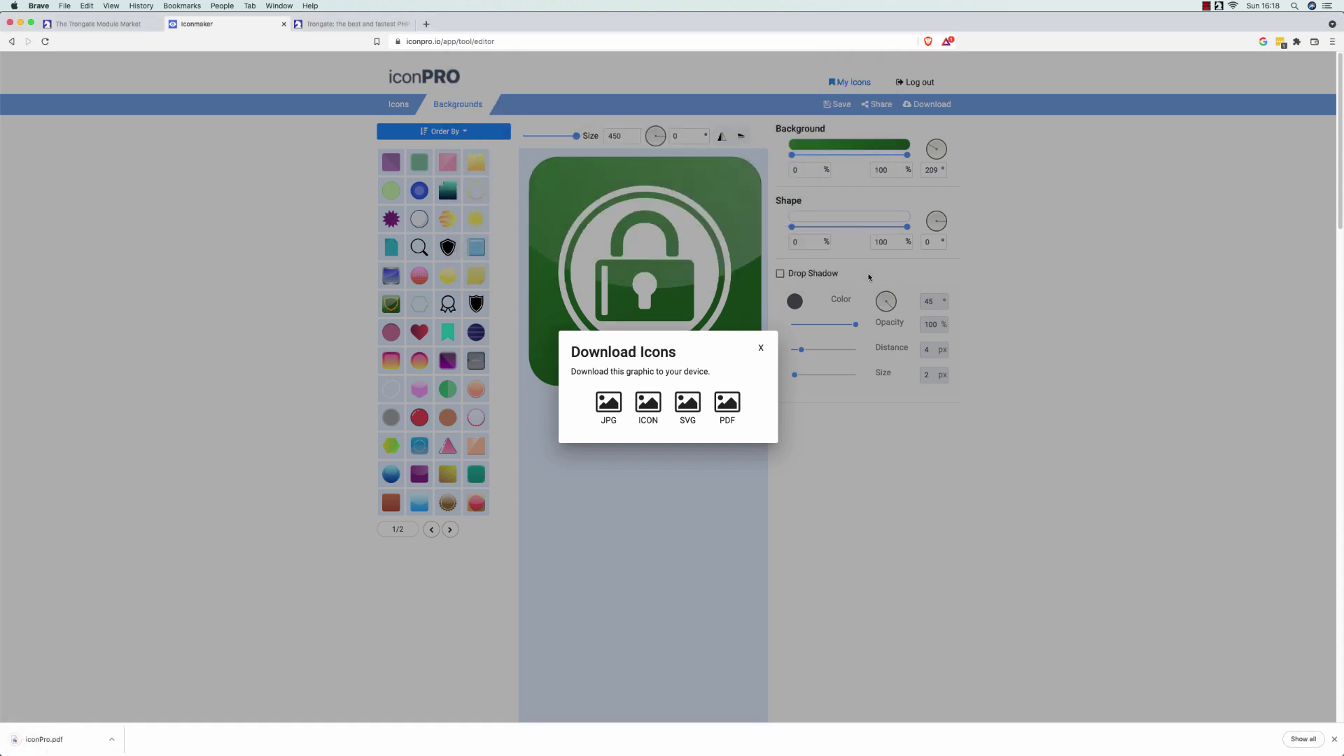
# Dismiss the downloads bar and download options, and open Photopea in a new tab
pyautogui.click(1332, 740)
pyautogui.click(1252, 627)
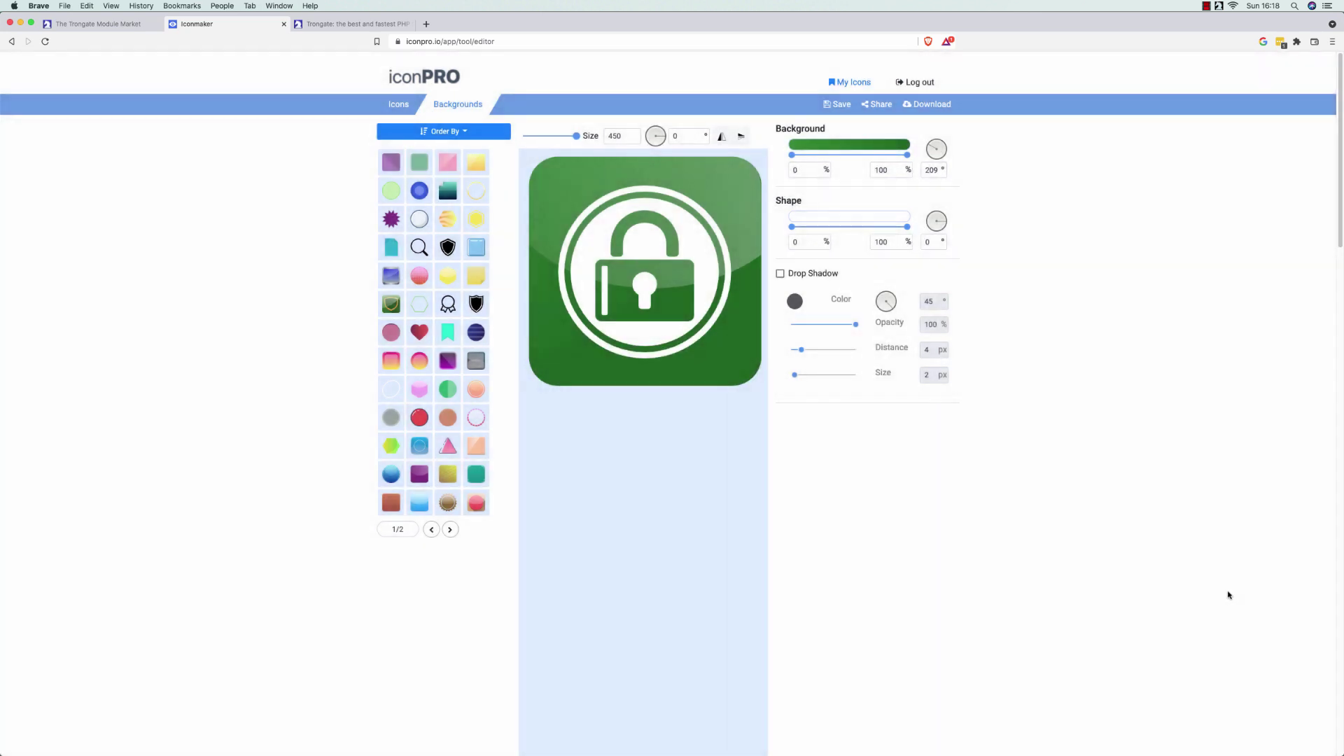
pyautogui.click(1263, 41)
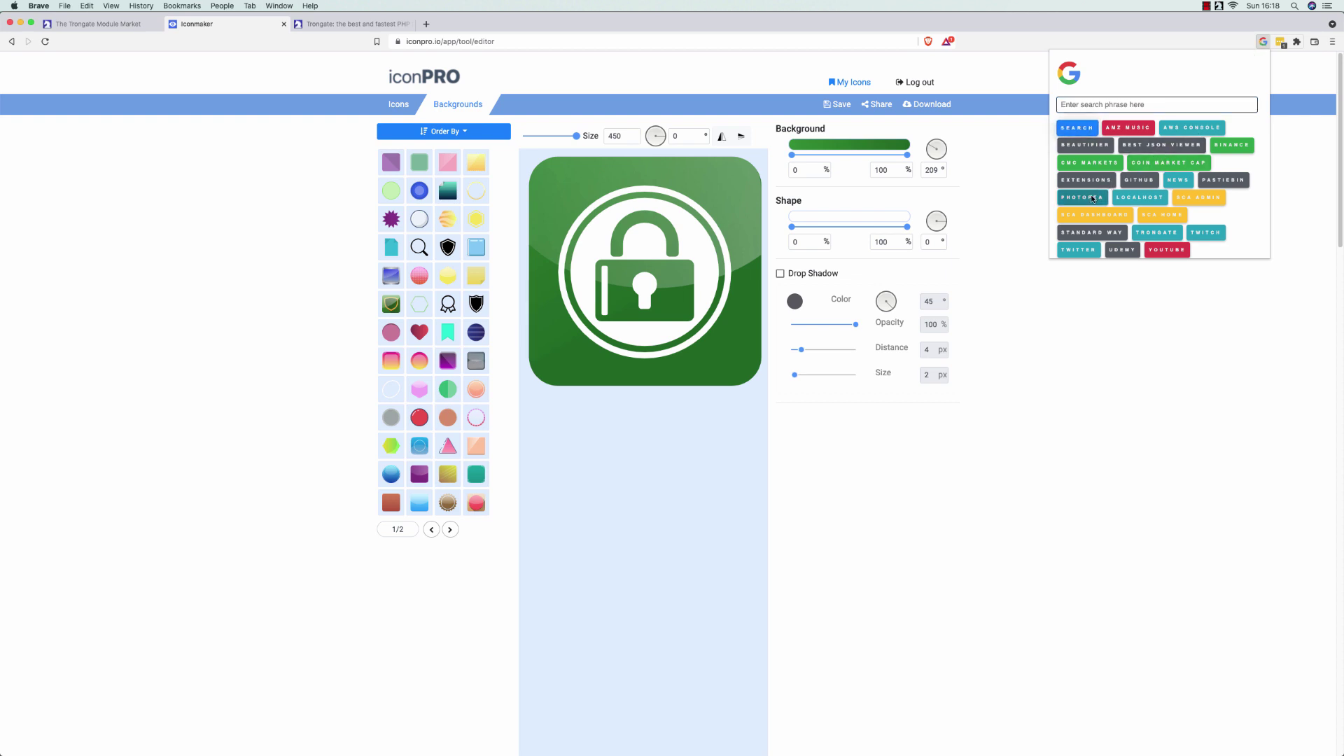
pyautogui.click(1093, 199)
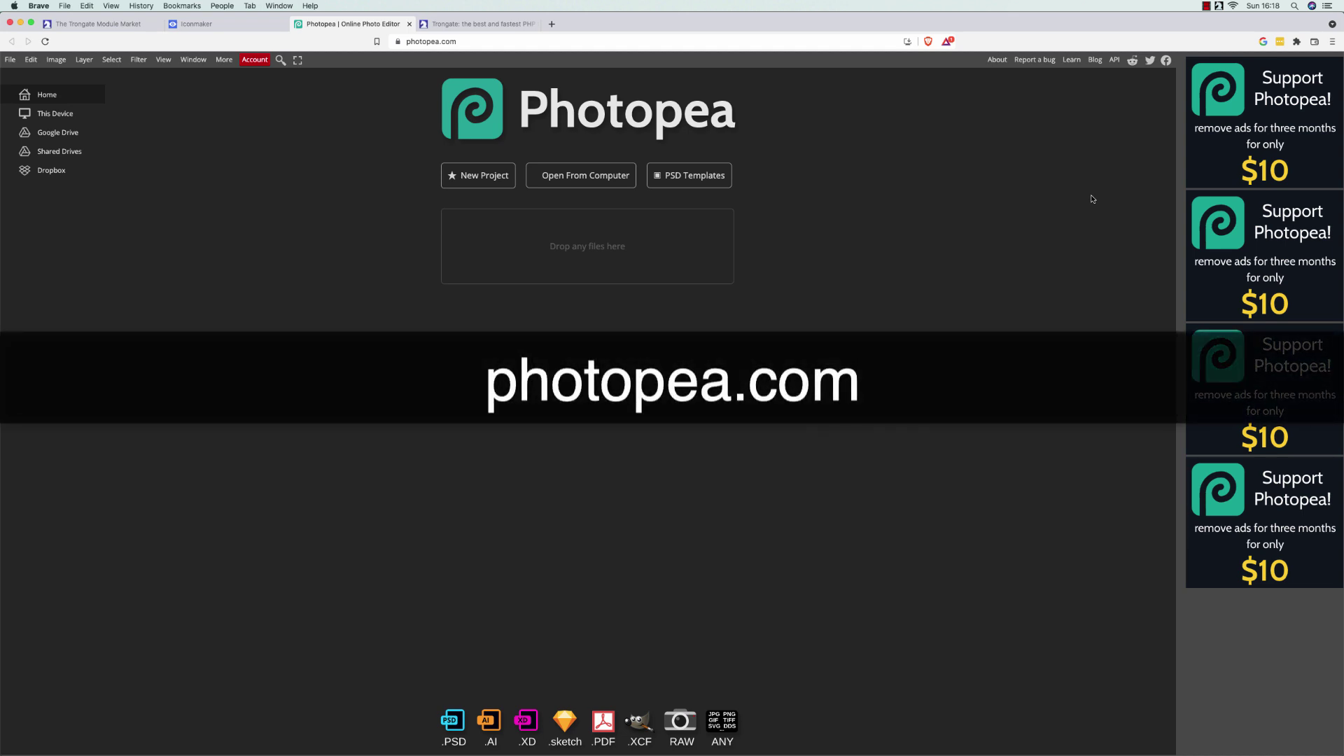
# Open iconPro.pdf from the computer in Photopea
pyautogui.click(578, 182)
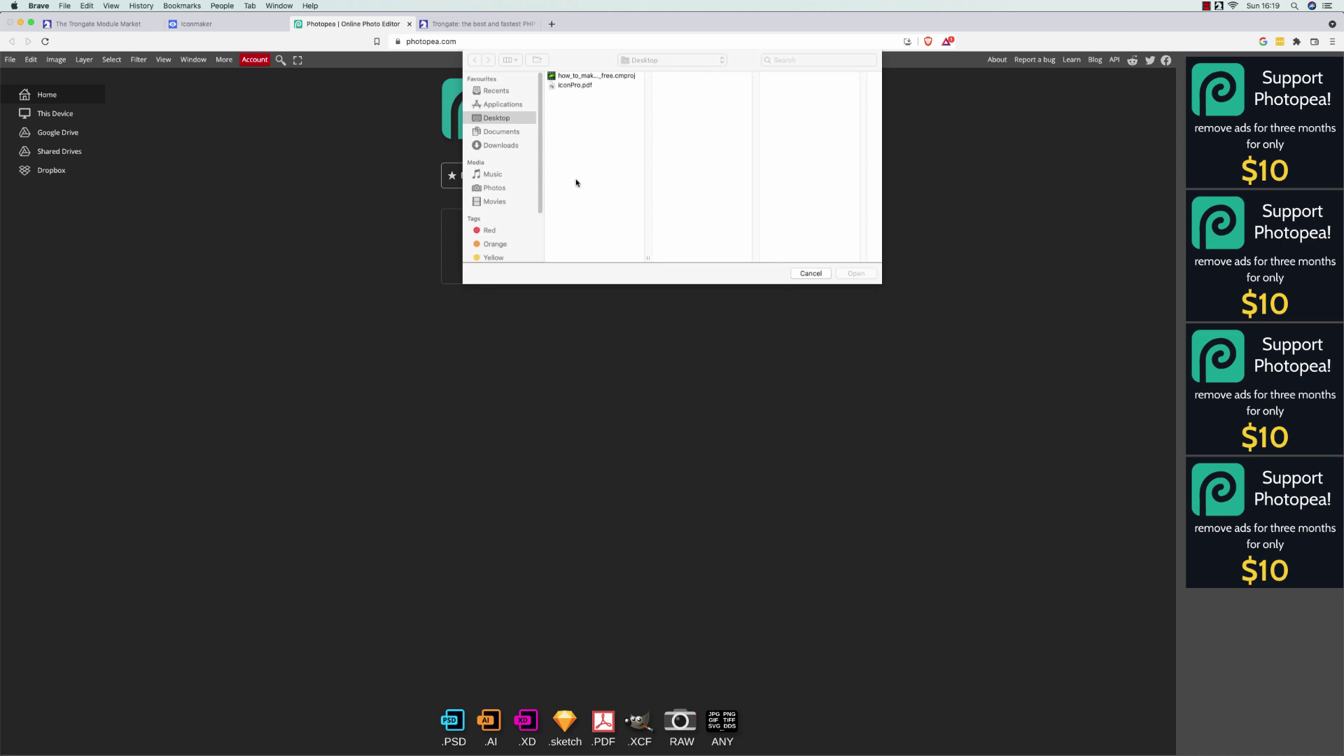
pyautogui.click(587, 86)
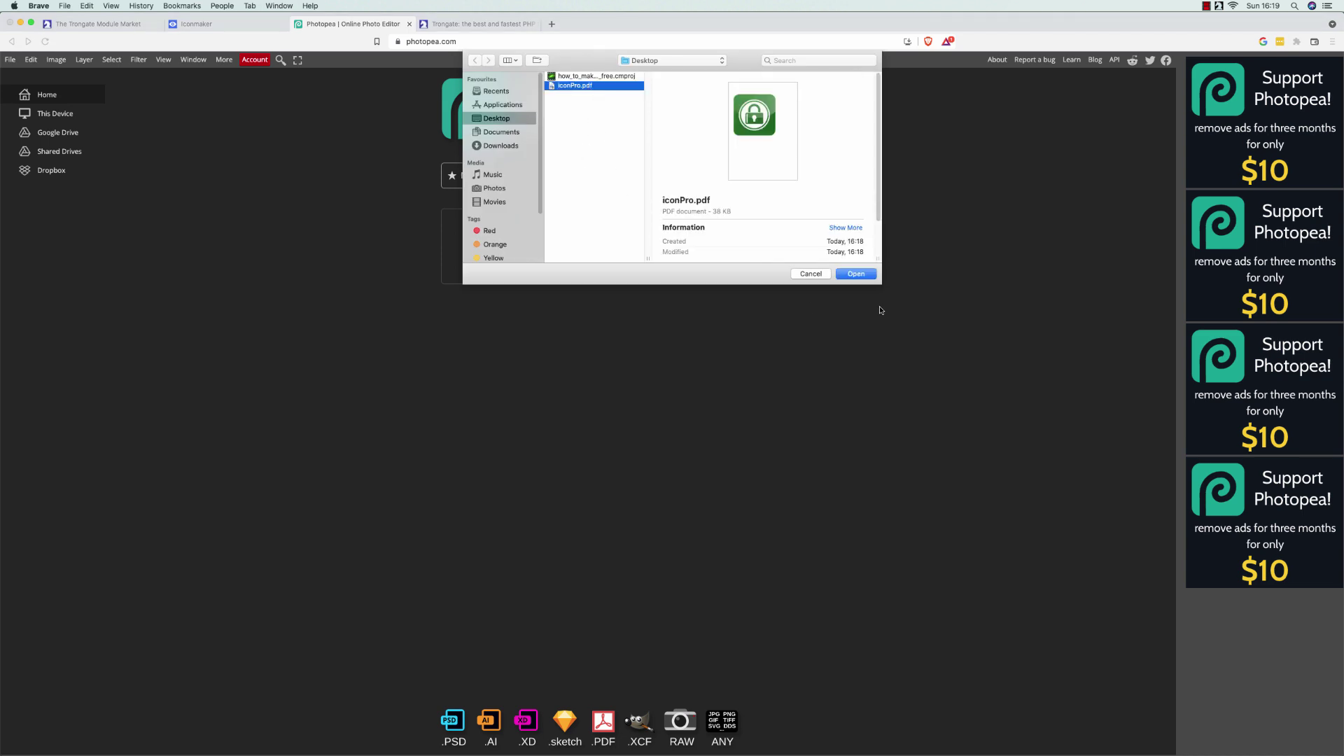
pyautogui.click(856, 276)
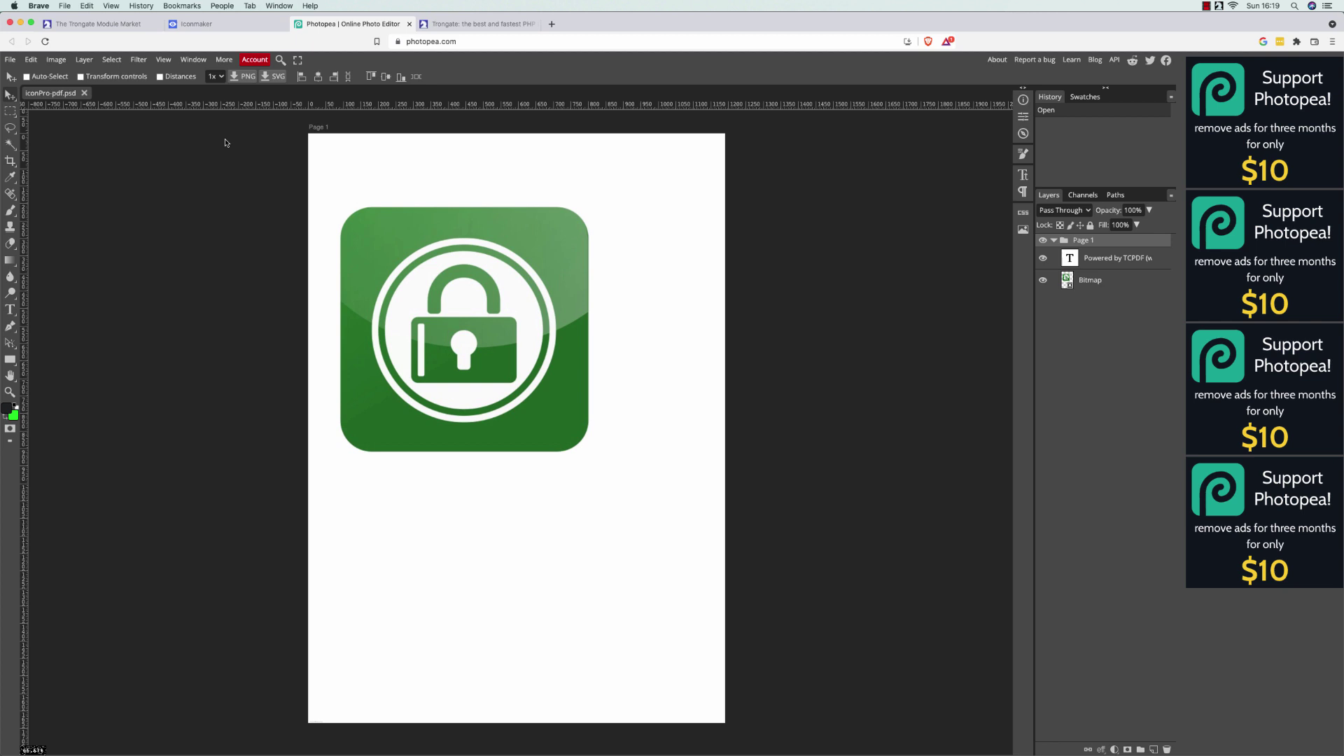
# Flatten the image into one Background layer and choose the Magic Wand tool
pyautogui.click(84, 60)
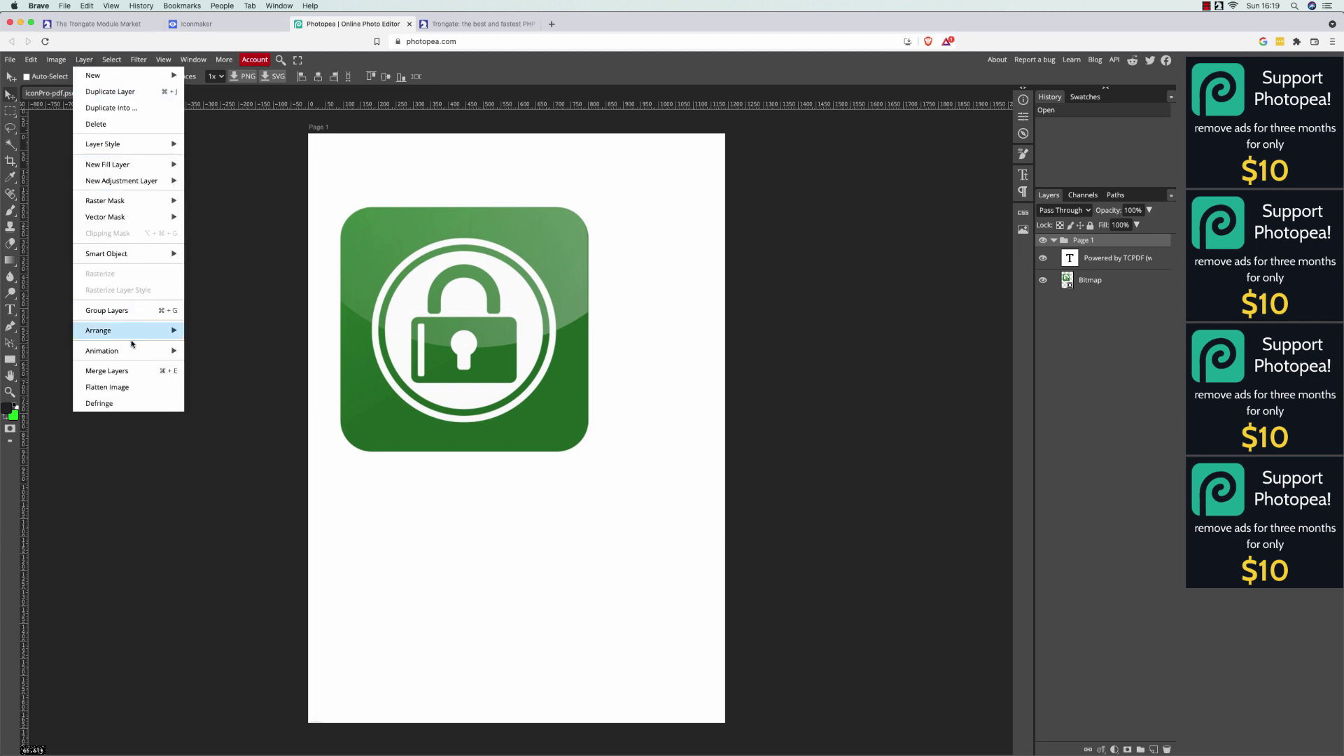
pyautogui.click(121, 388)
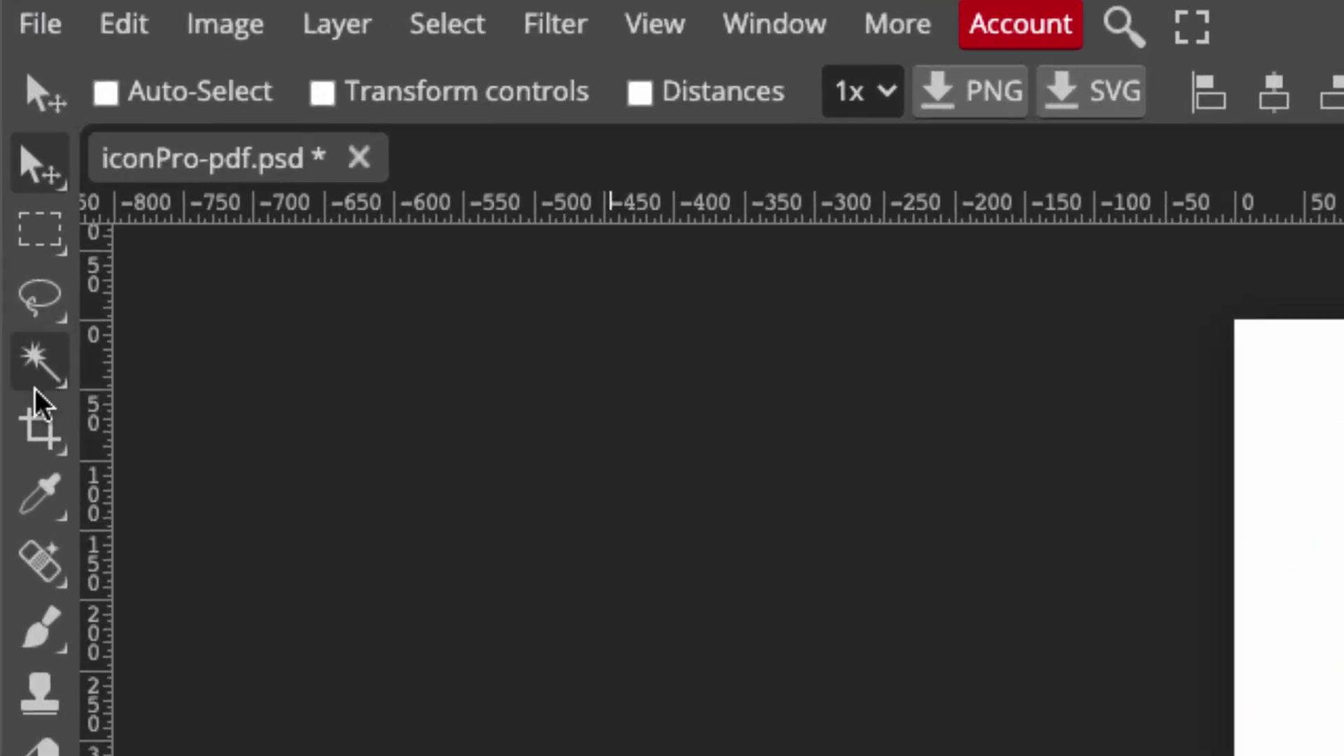
pyautogui.click(37, 382)
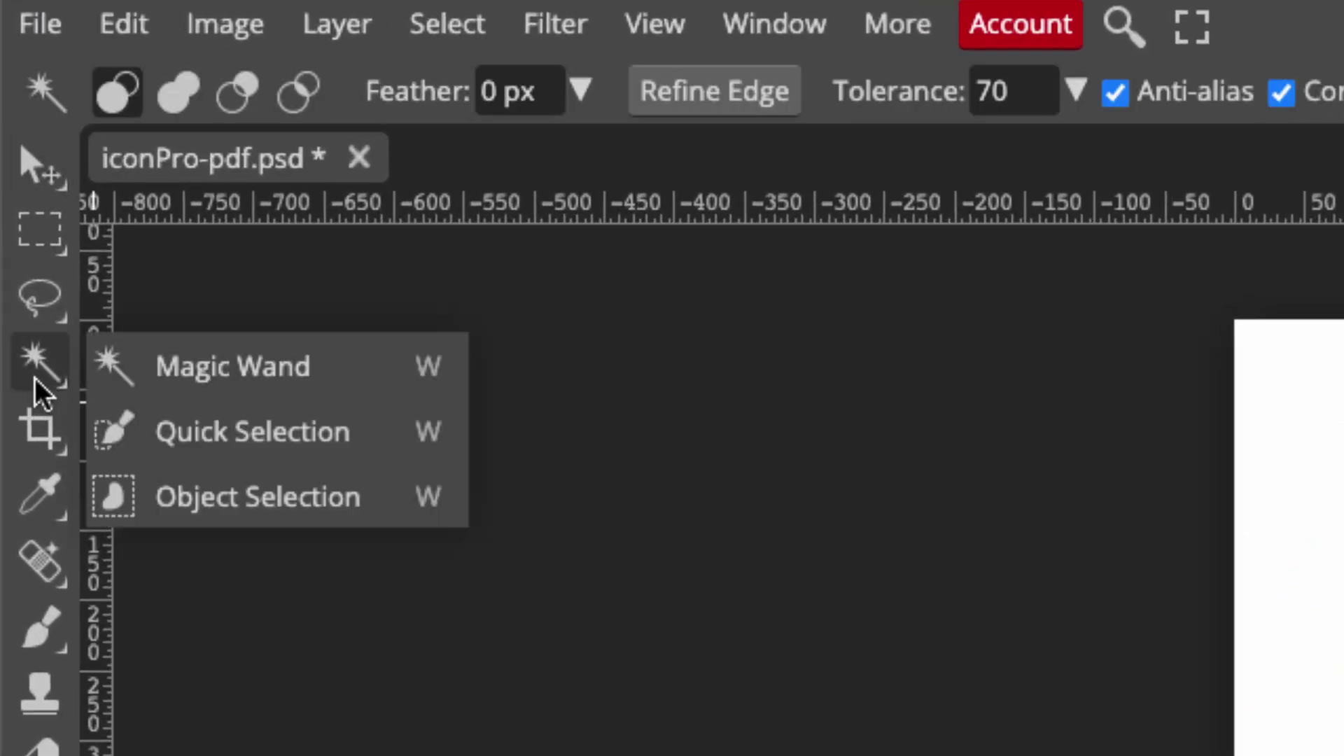
pyautogui.click(183, 372)
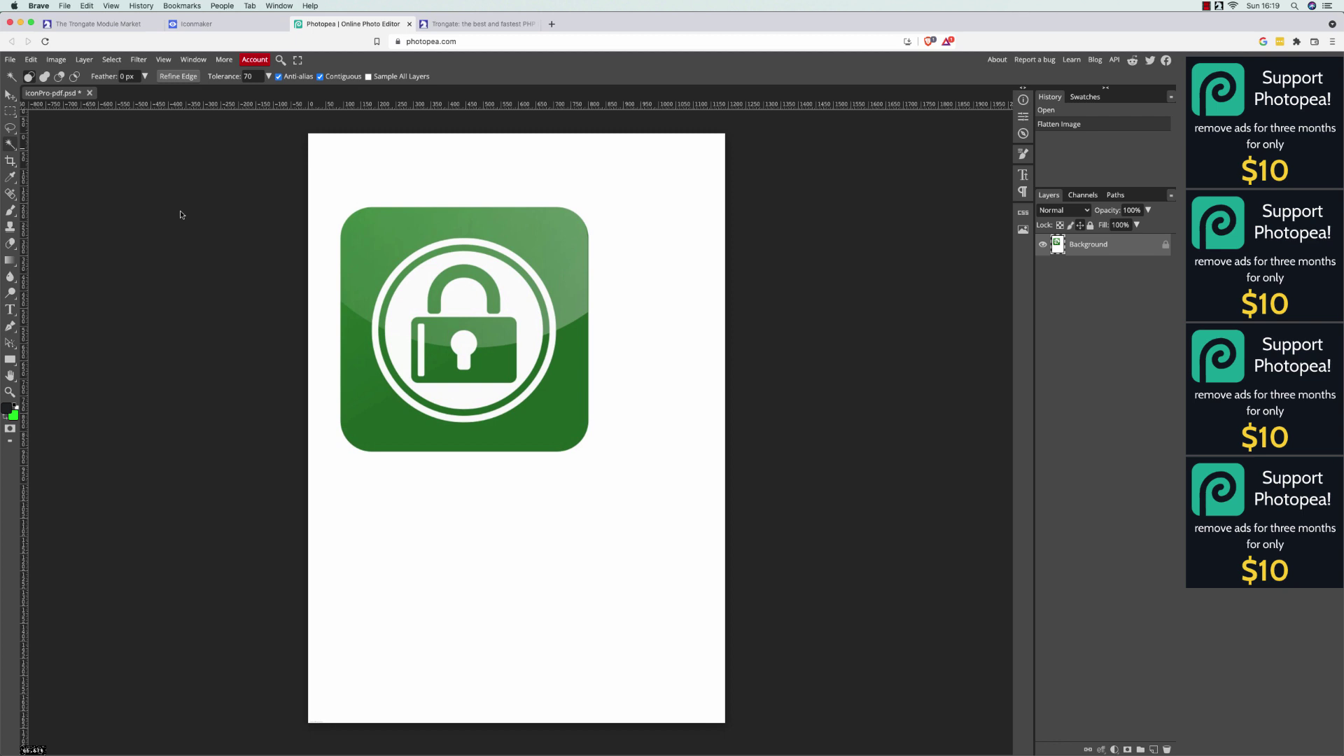
pyautogui.click(434, 173)
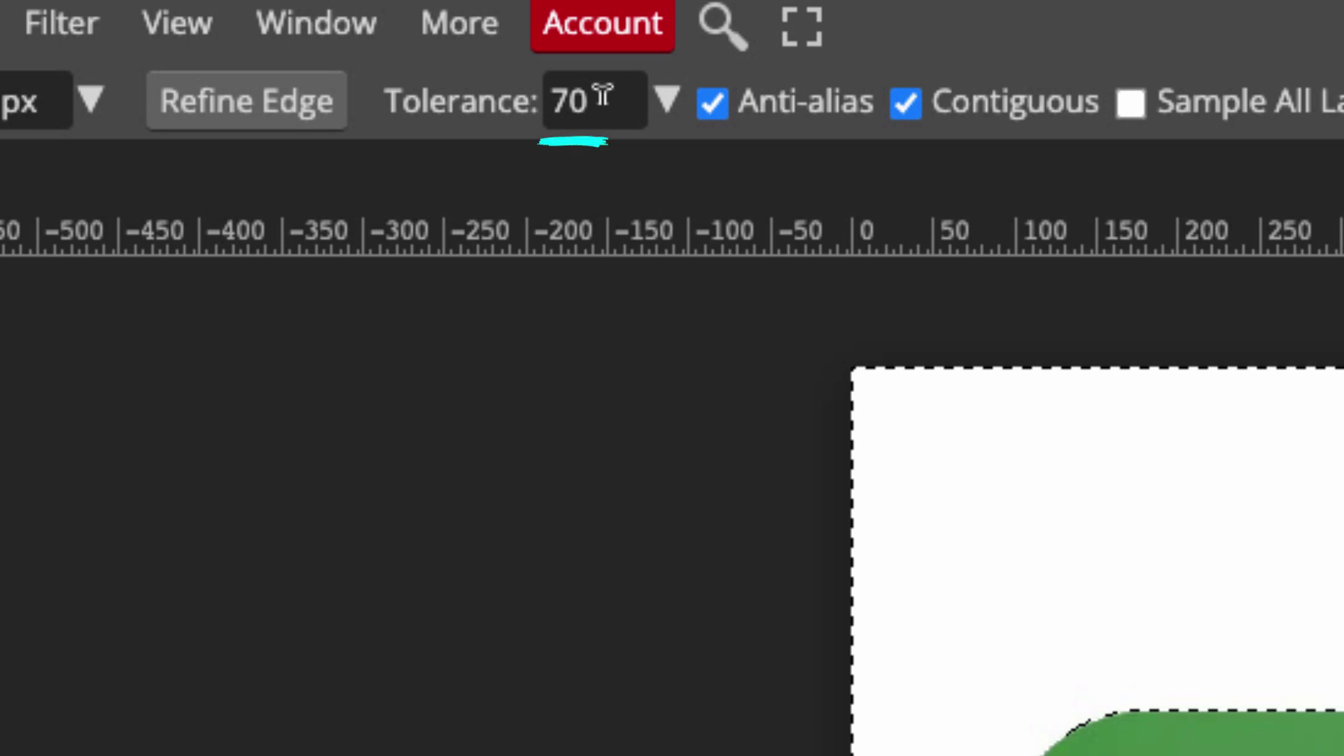
pyautogui.moveTo(601, 87); pyautogui.dragTo(539, 98)
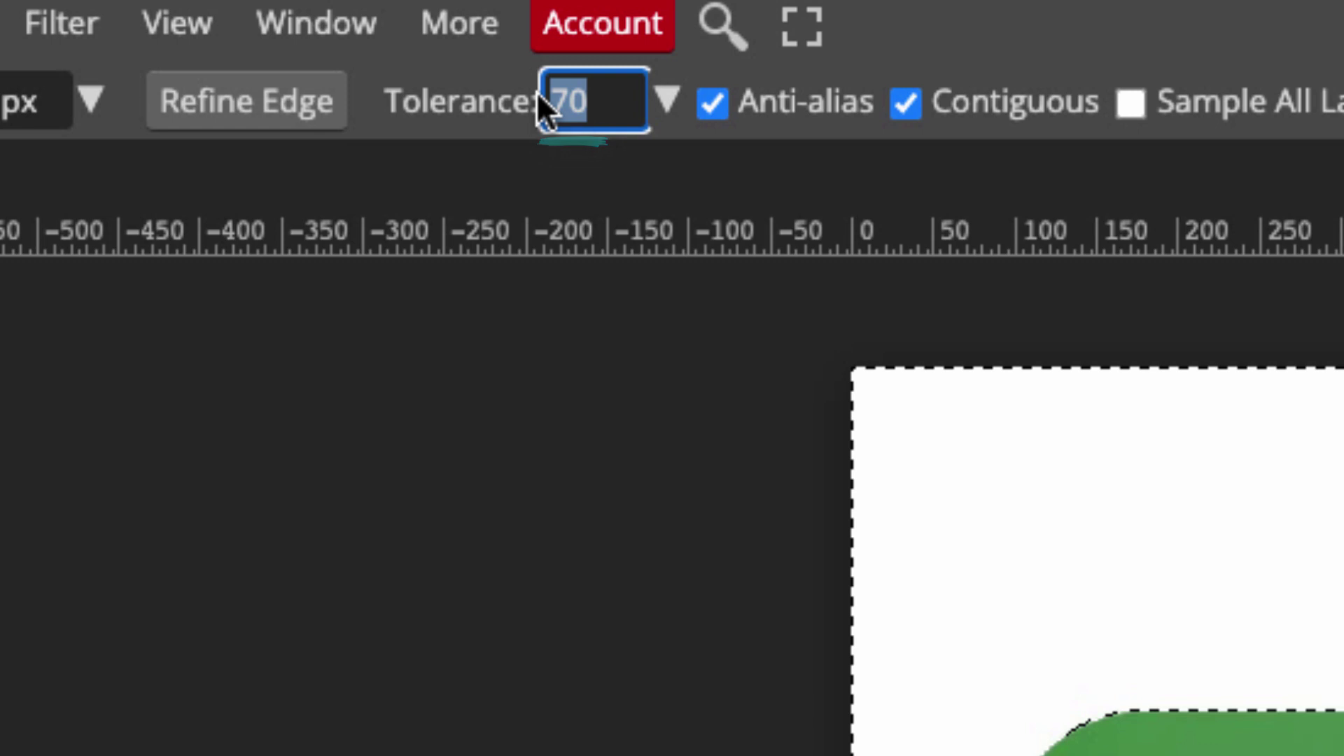
pyautogui.write('1')
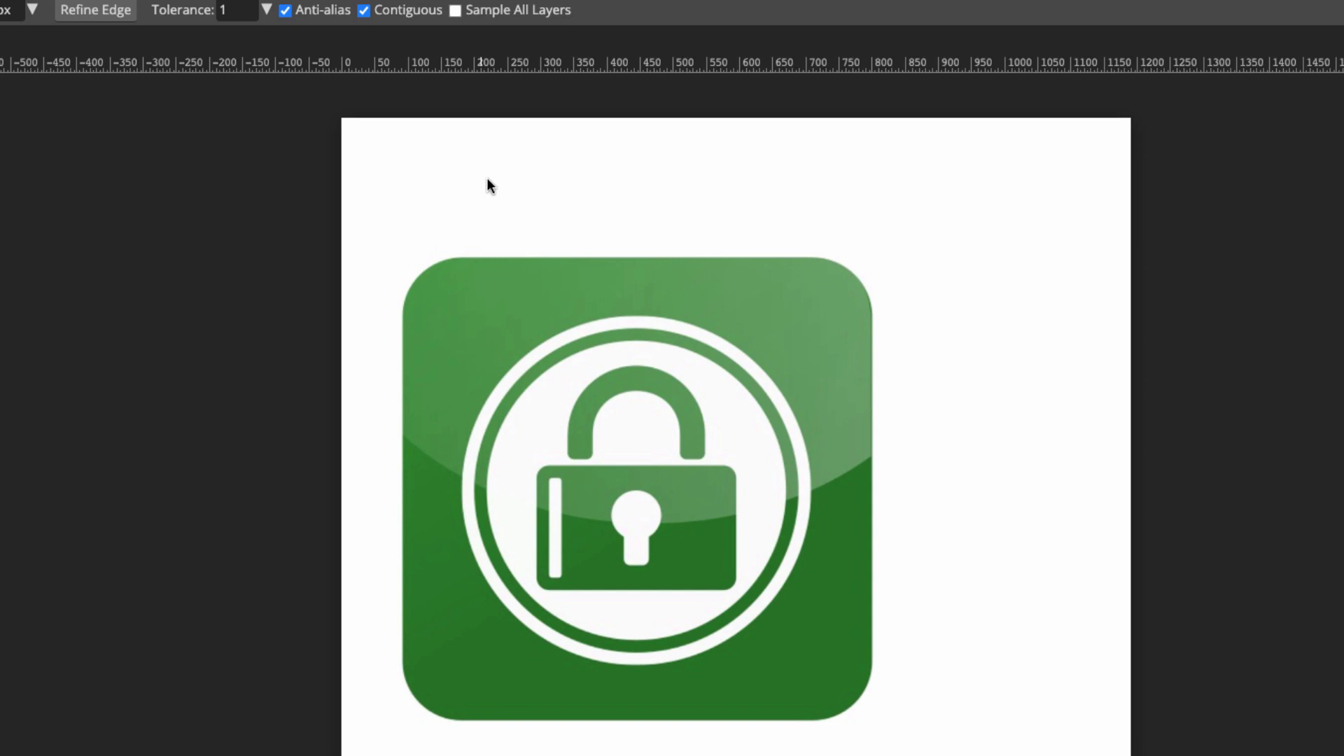
pyautogui.click(488, 184)
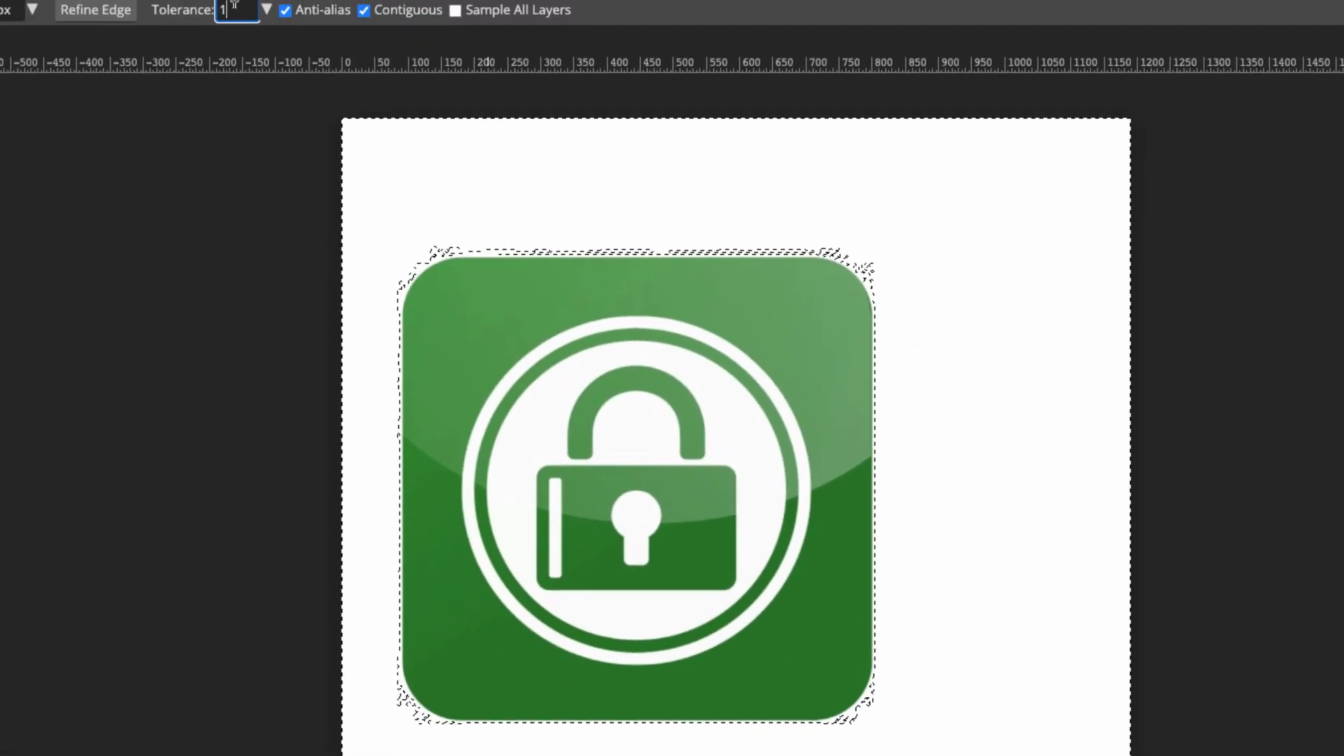
pyautogui.write('70')
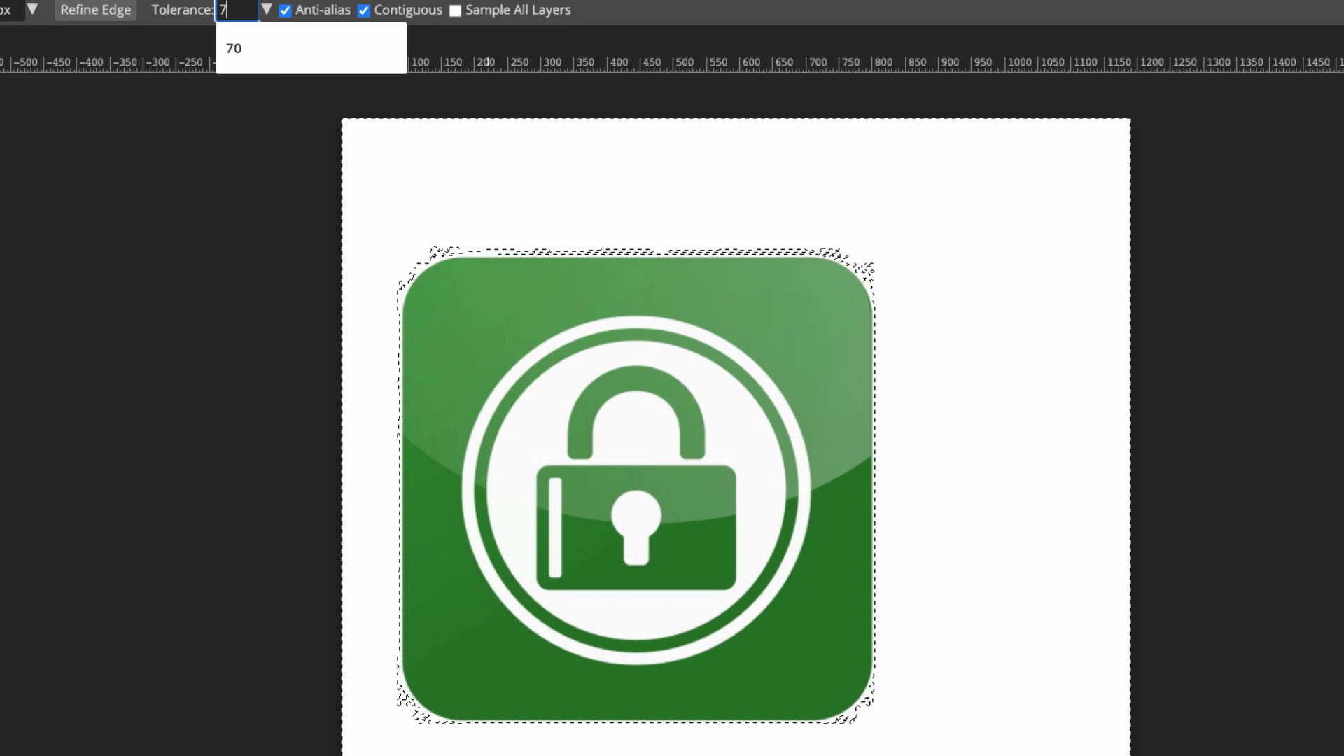
pyautogui.click(459, 168)
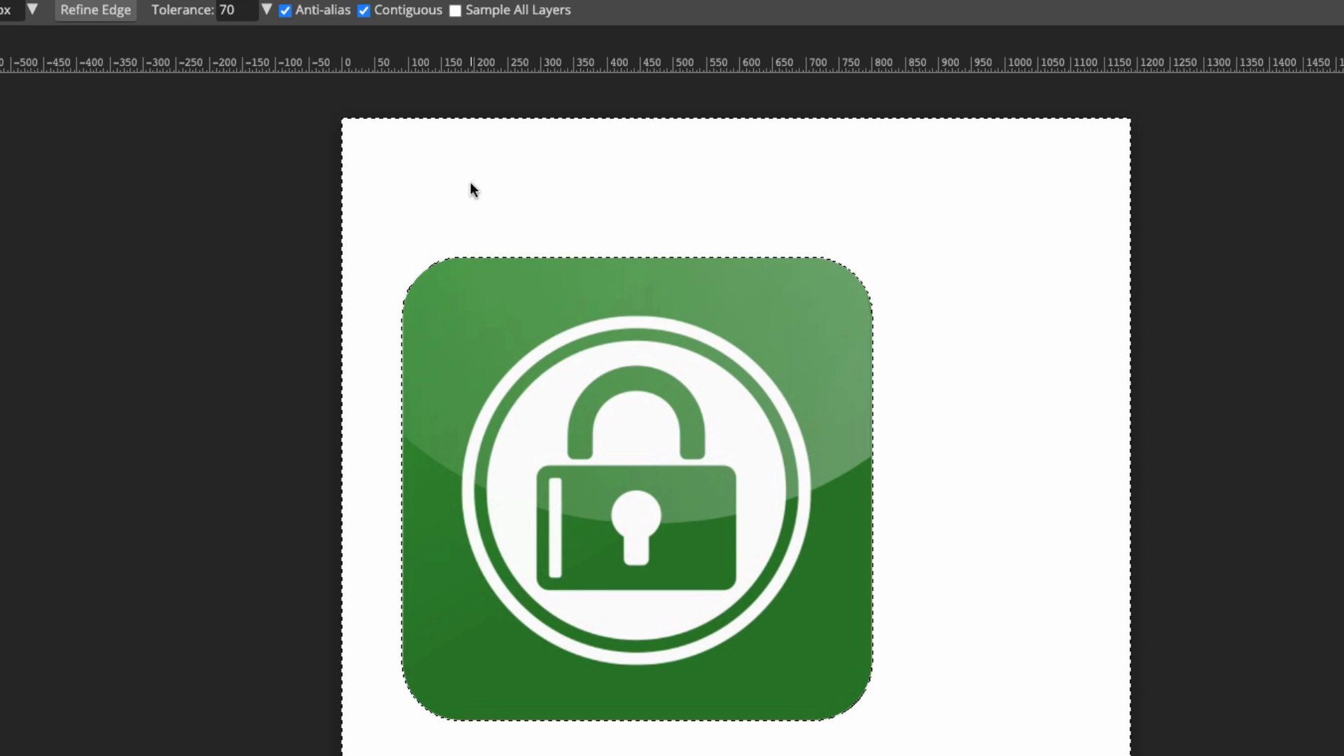
pyautogui.click(243, 10)
pyautogui.click(475, 204)
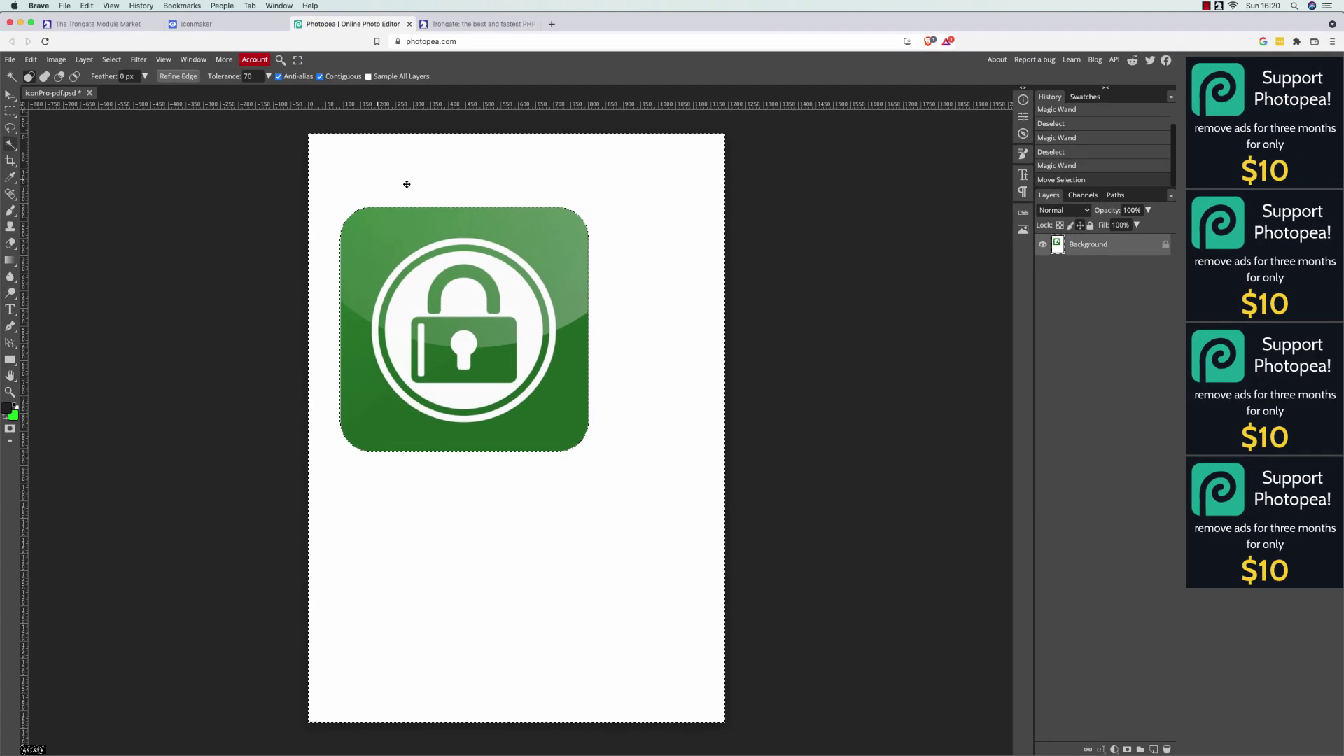
pyautogui.press('super+d')
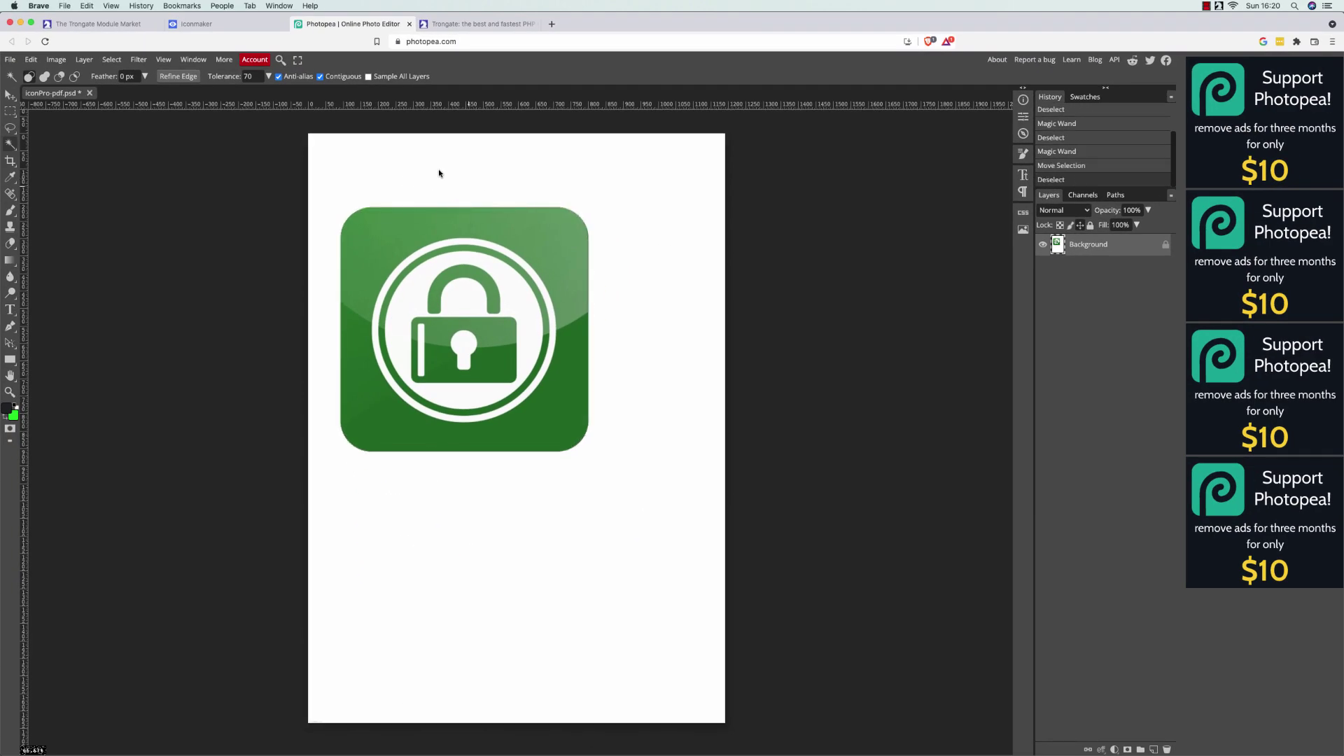
# Magic-wand the white page around the icon, then invert the selection from the Select menu
pyautogui.click(425, 187)
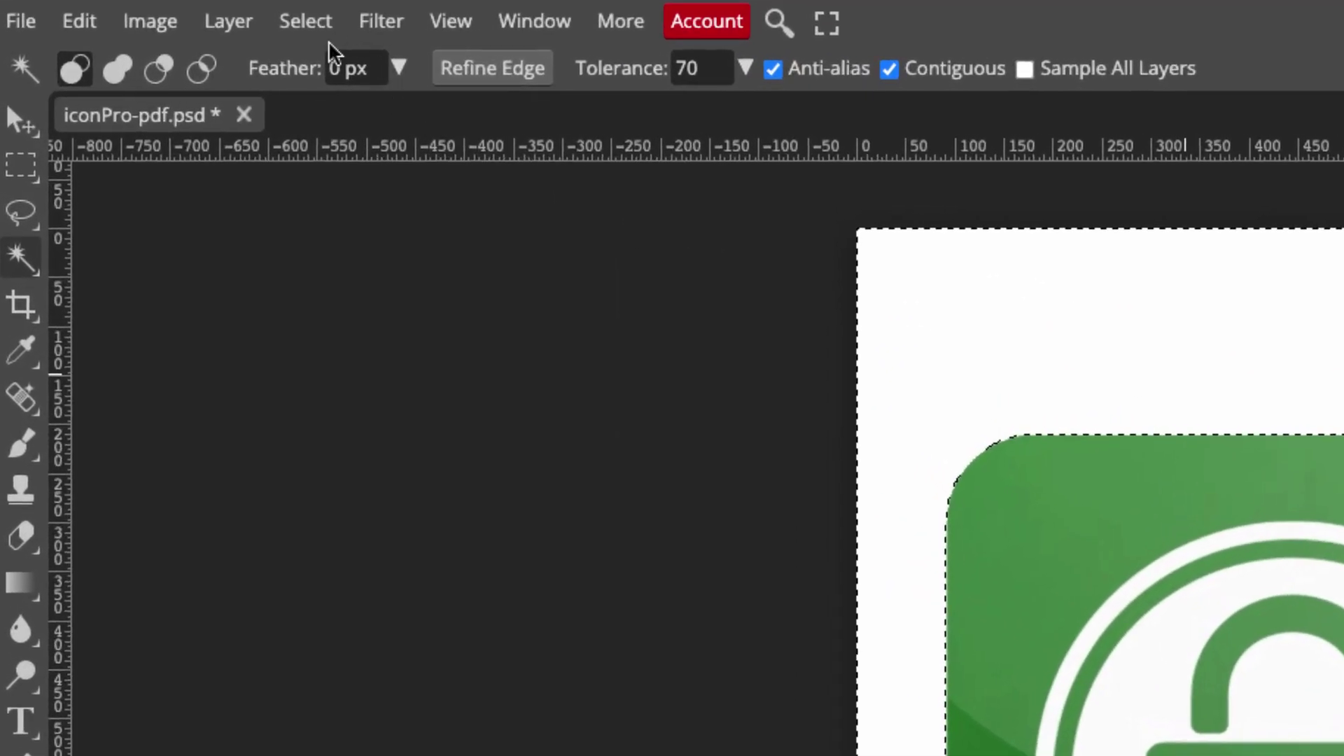
pyautogui.click(113, 60)
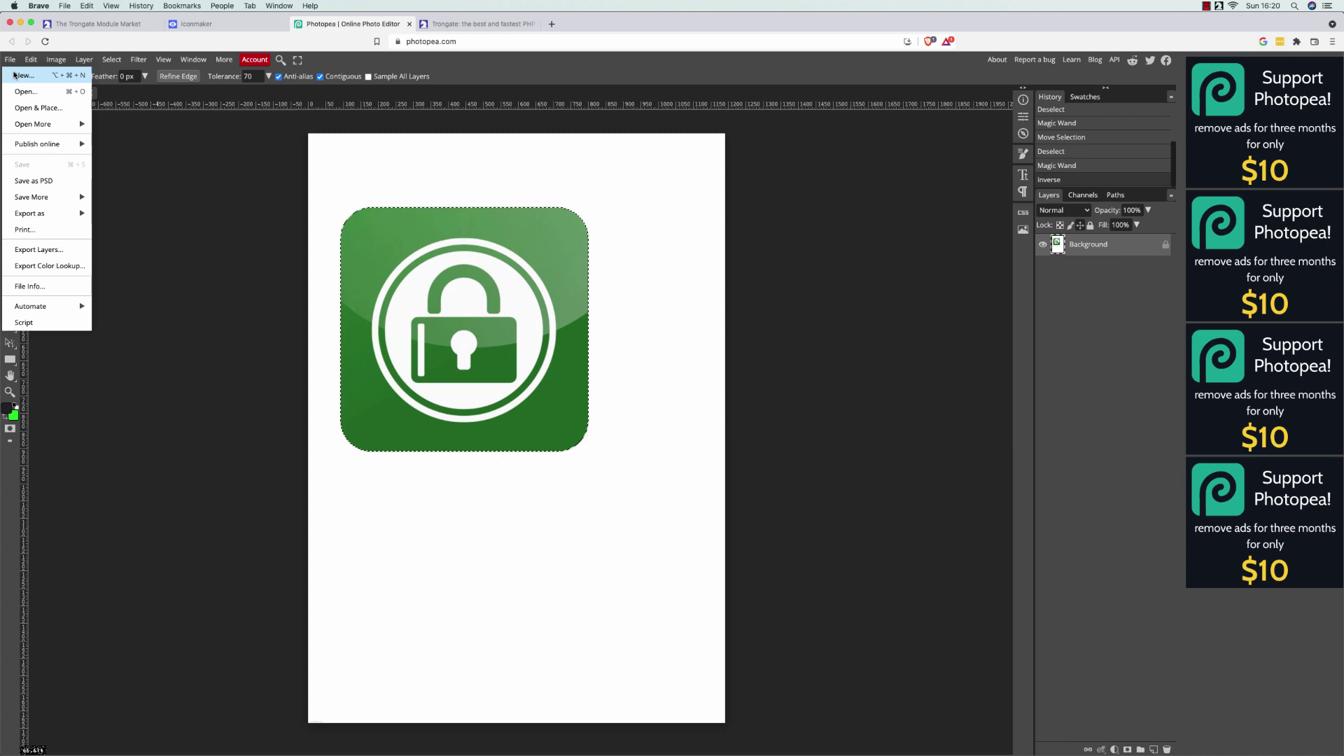
# Create a new 794×794 px project, changing the height from 1472 to 794, with a Transparent background
pyautogui.click(21, 75)
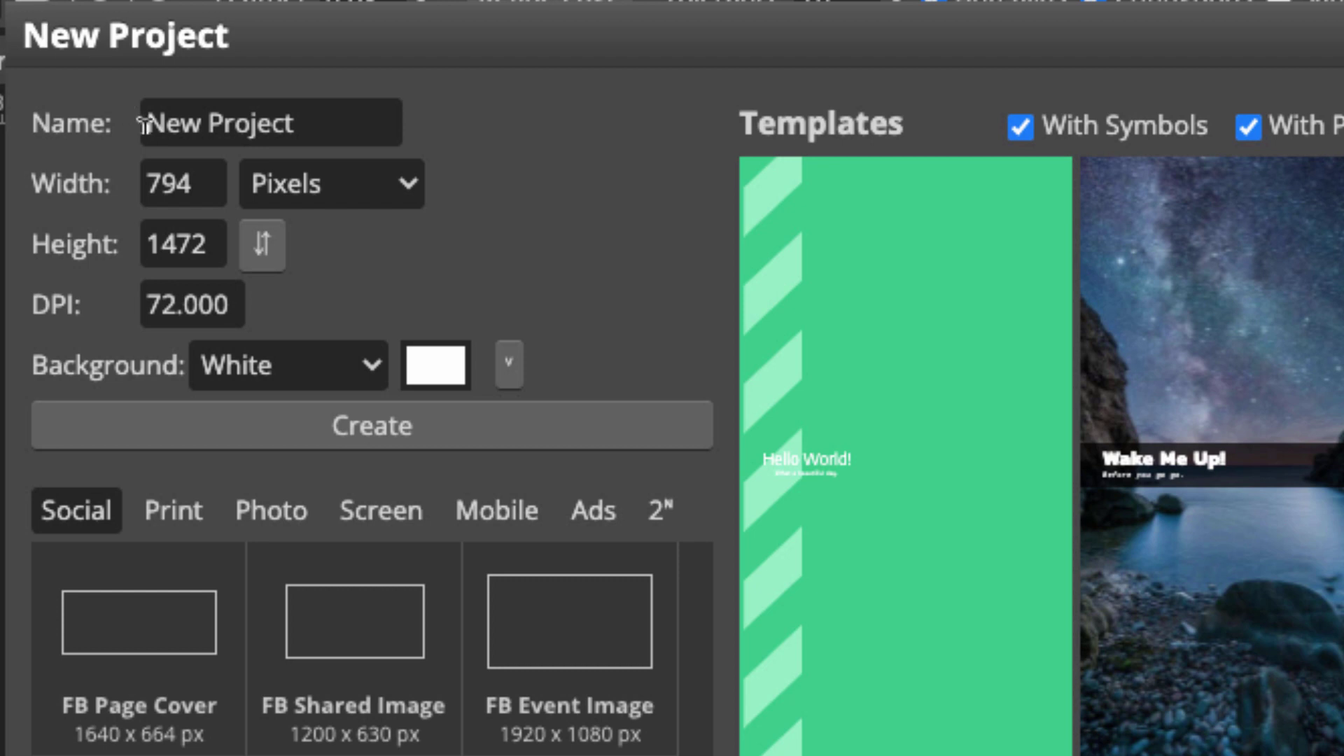
pyautogui.moveTo(203, 245); pyautogui.dragTo(126, 240)
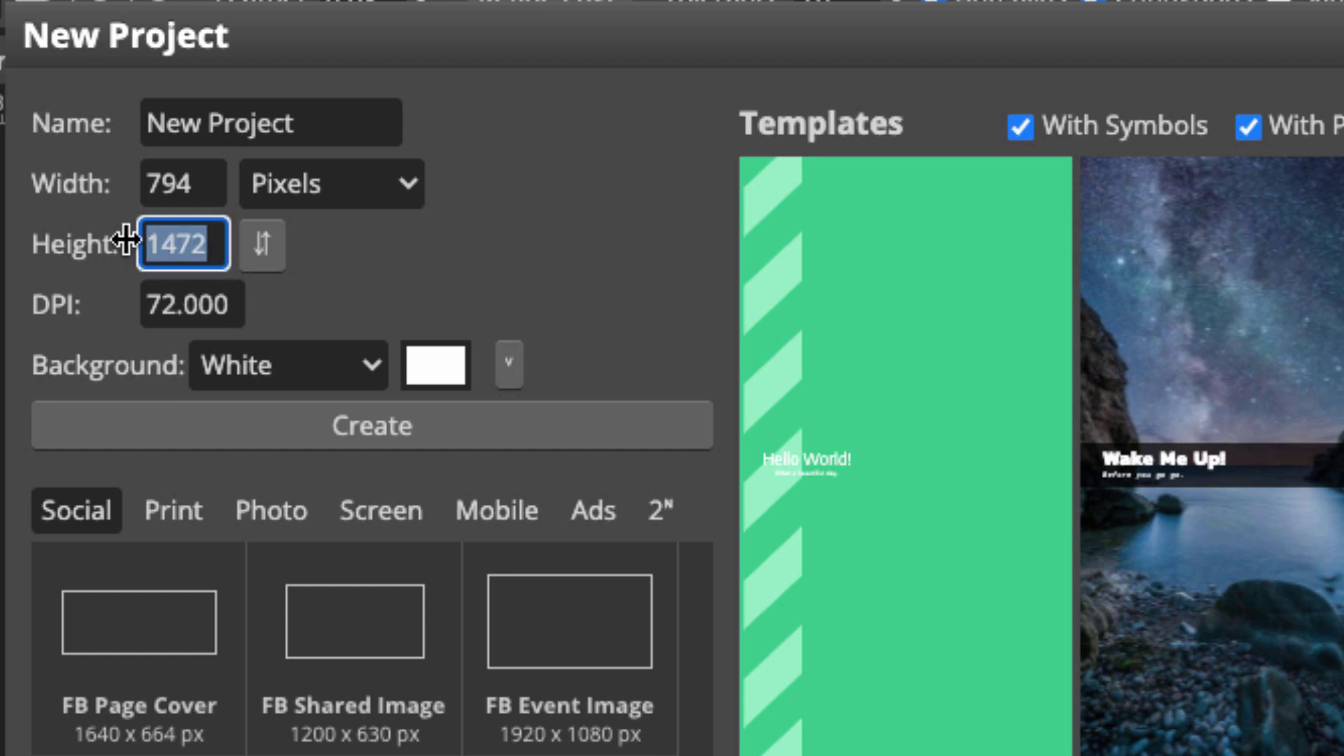
pyautogui.write('794')
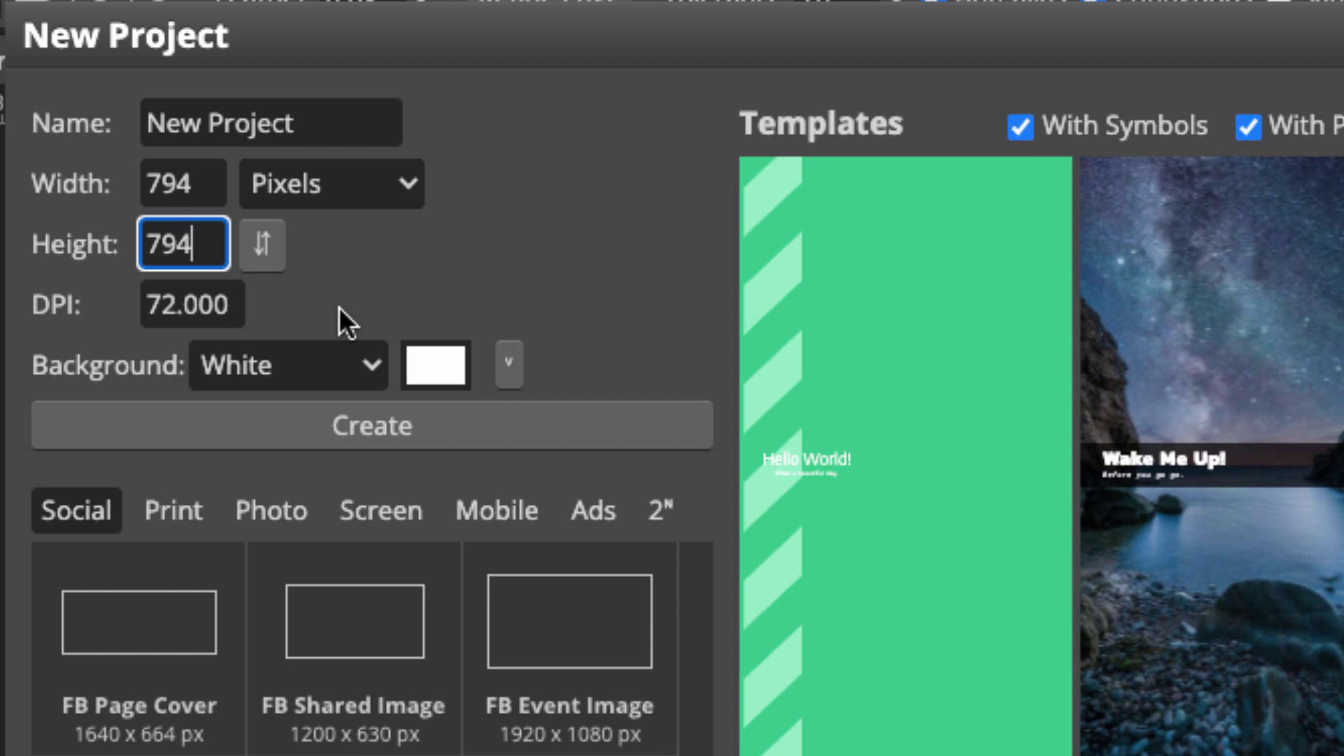
pyautogui.click(417, 270)
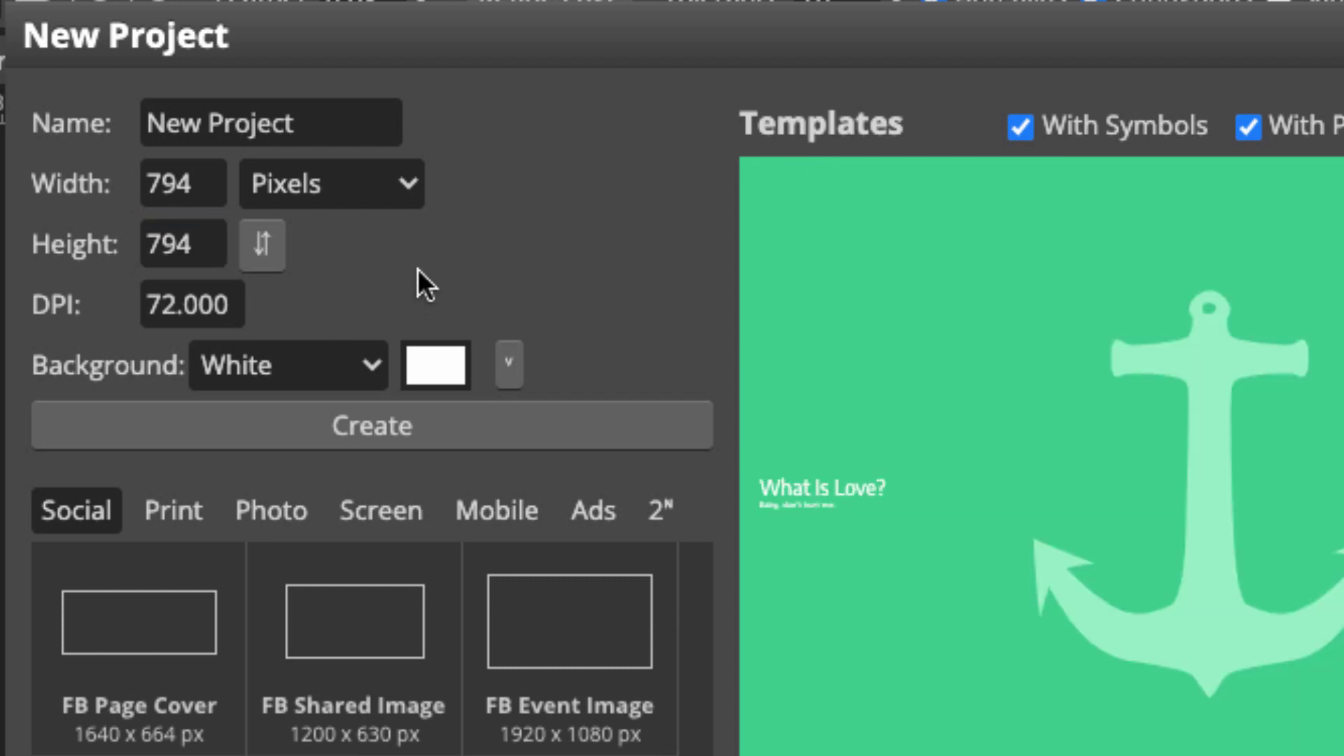
pyautogui.click(352, 372)
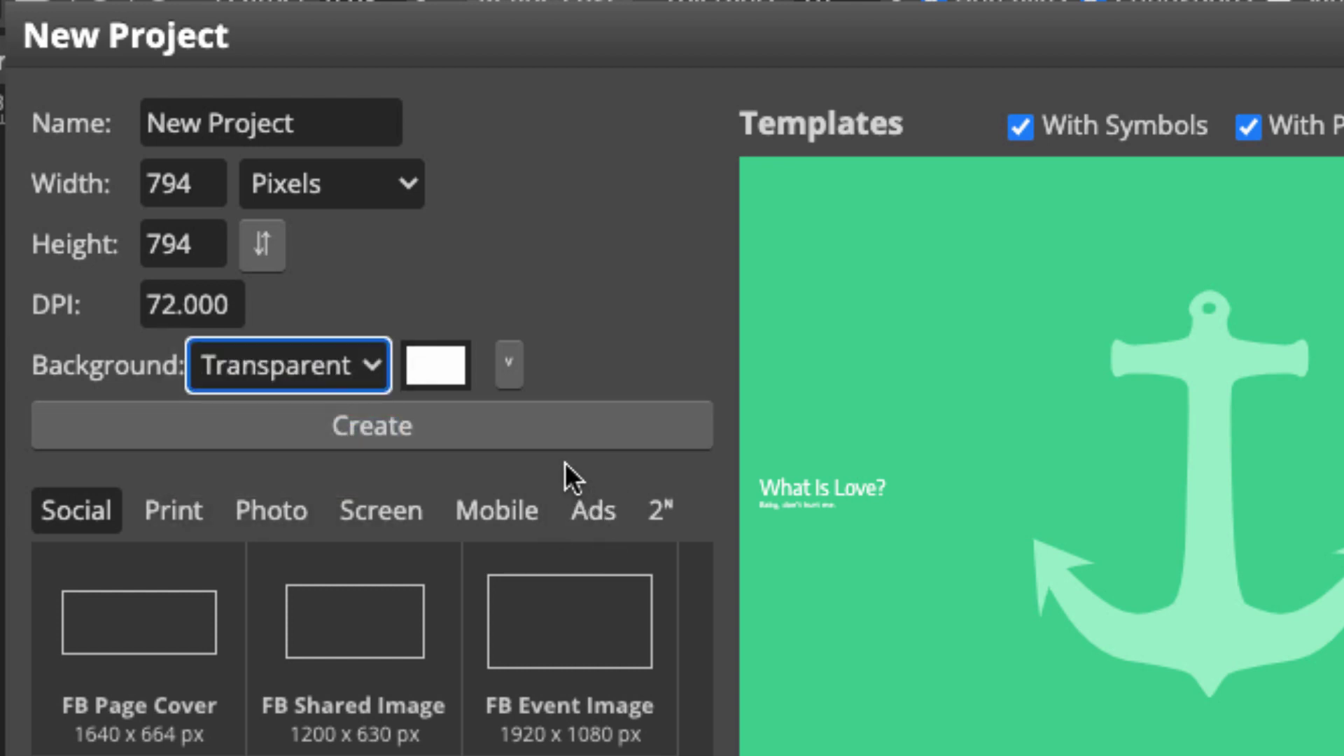
pyautogui.click(568, 425)
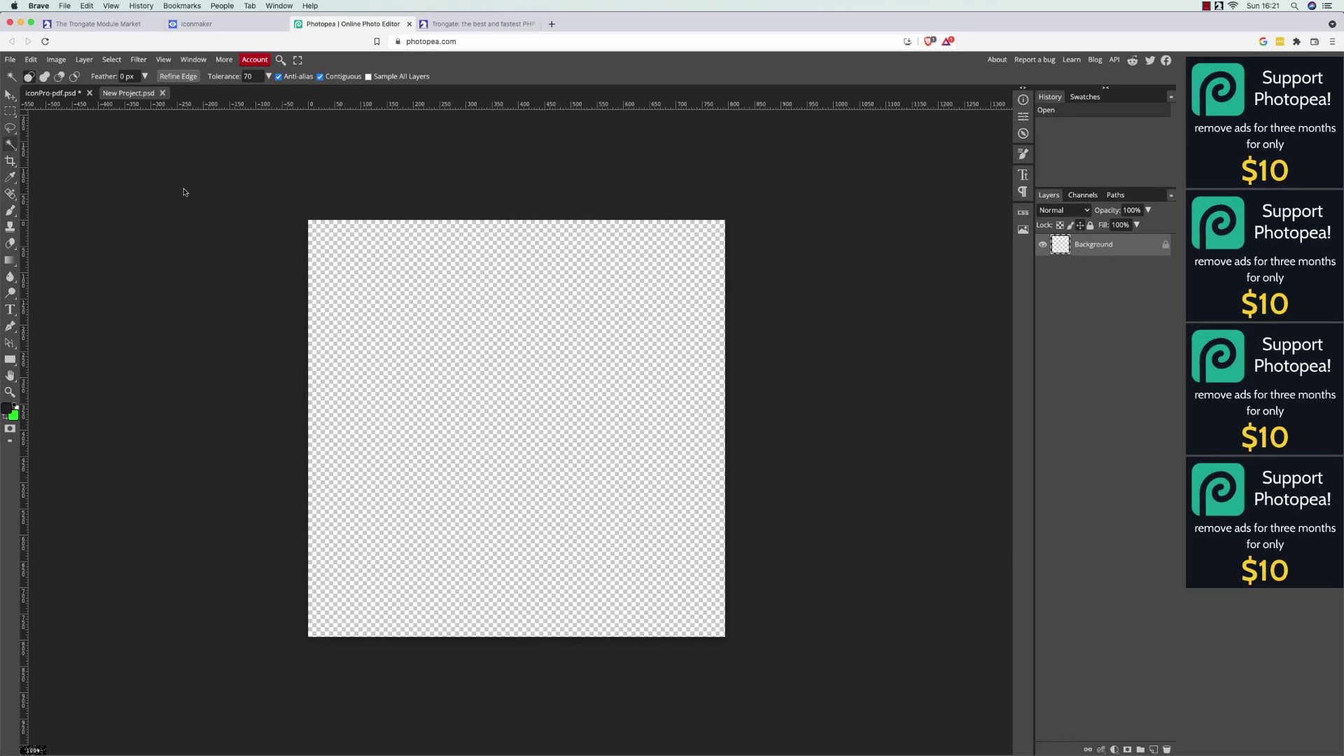
# Paste the copied padlock into New Project.psd as Layer 1, allowing clipboard access
pyautogui.press('super+v')
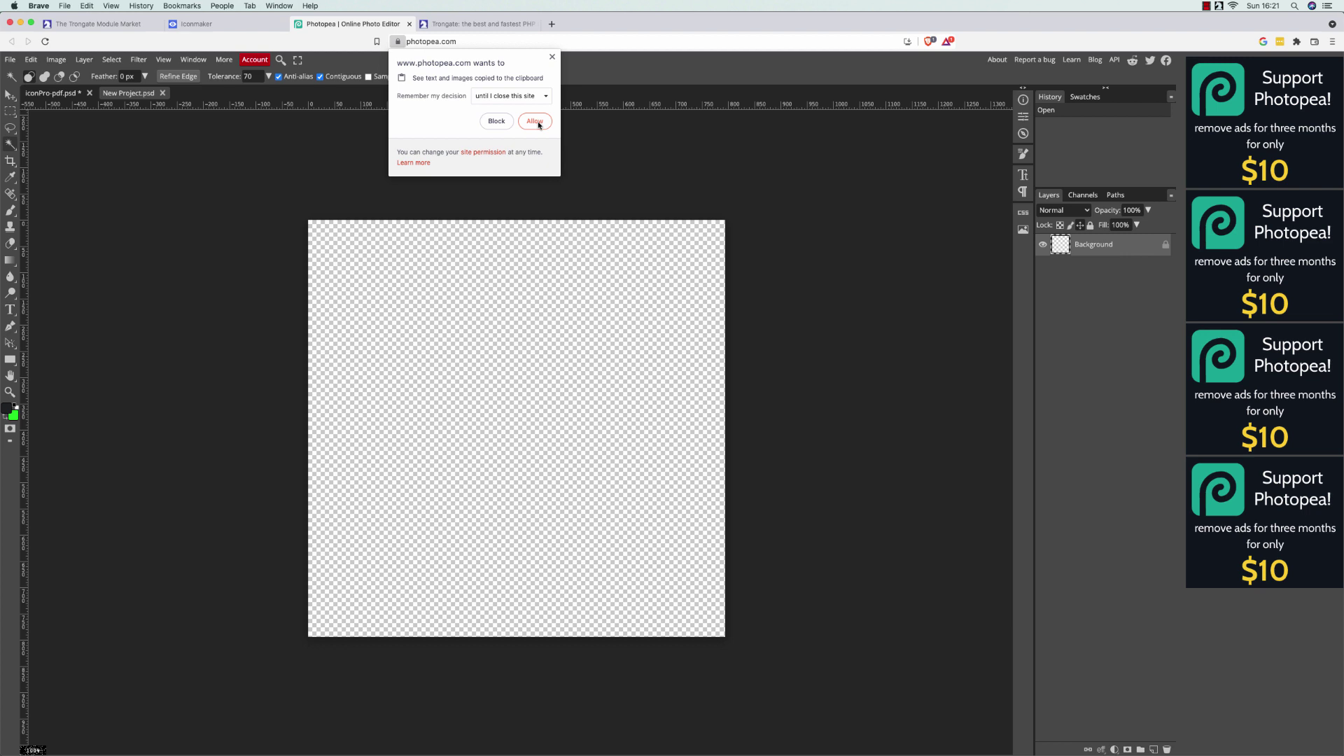
pyautogui.click(535, 122)
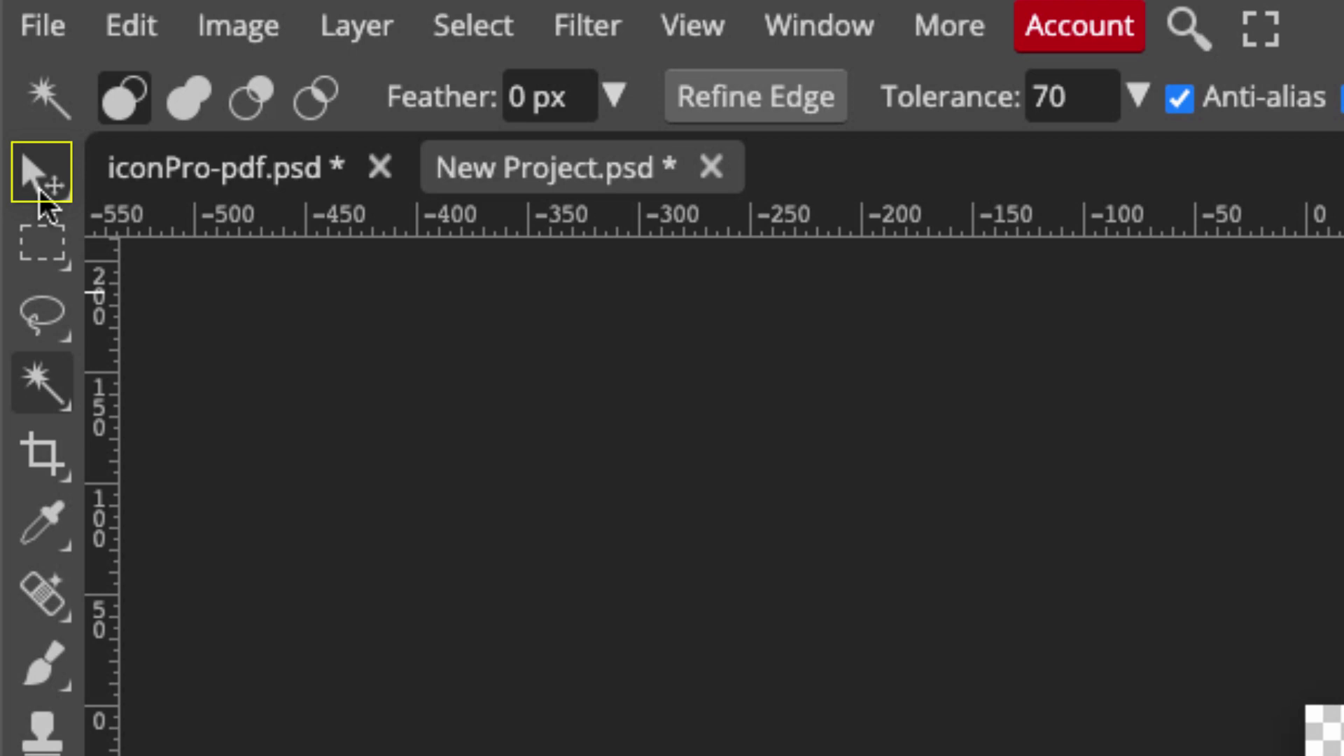
# Move the padlock Layer 1 down to centre it on the canvas, keeping Layer 1 selected
pyautogui.click(39, 185)
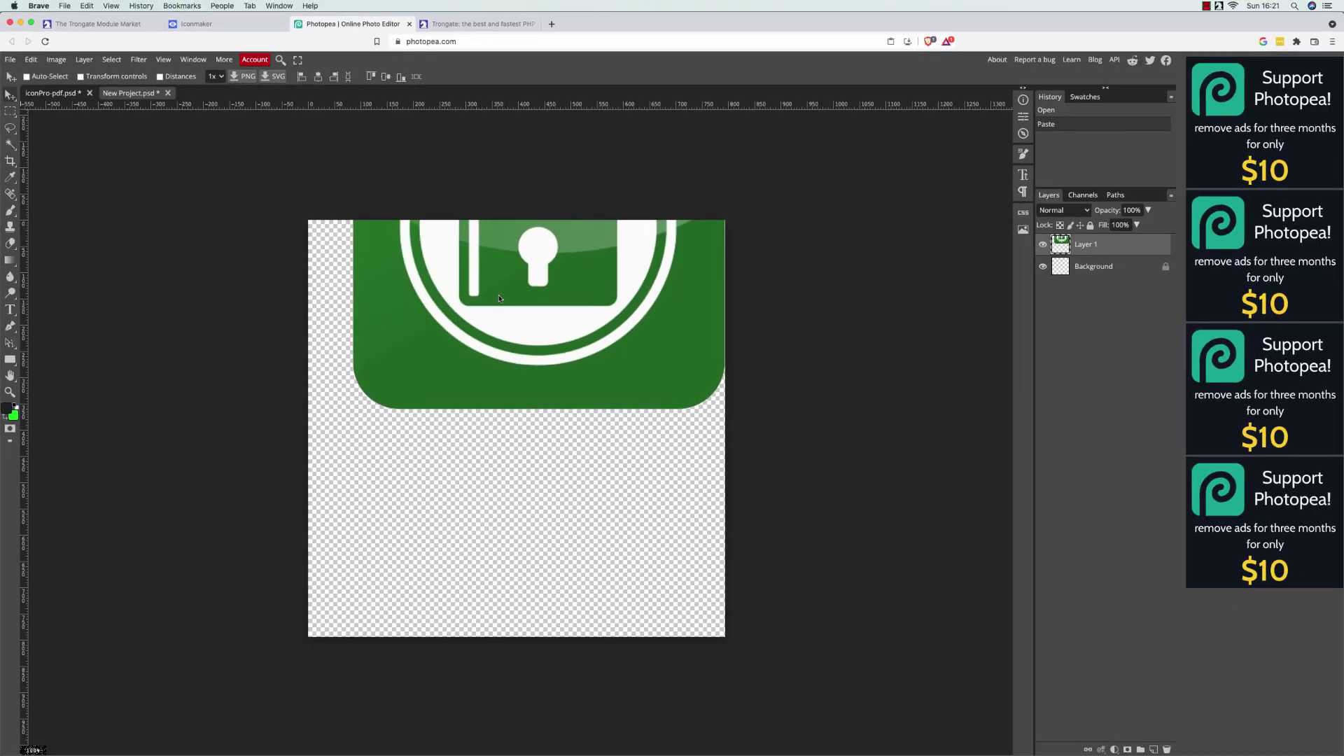
pyautogui.moveTo(483, 312); pyautogui.dragTo(476, 488)
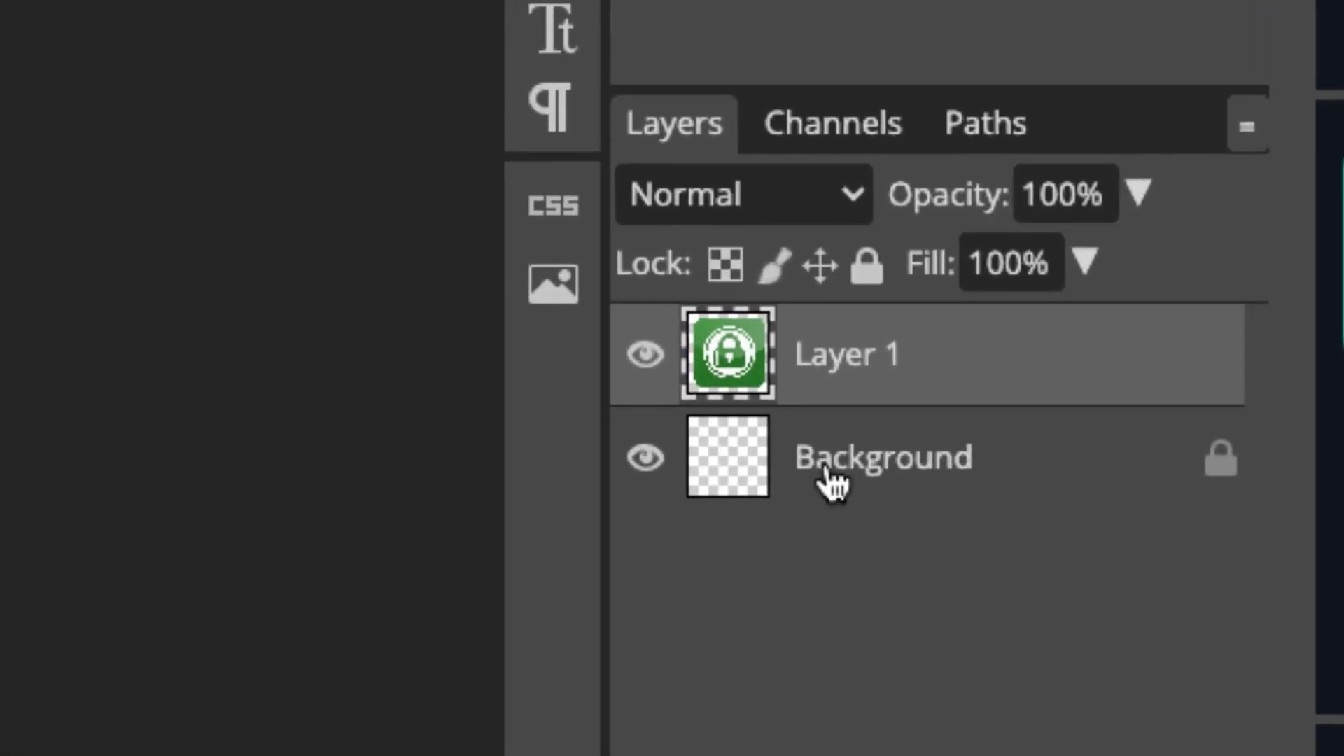
pyautogui.click(1082, 269)
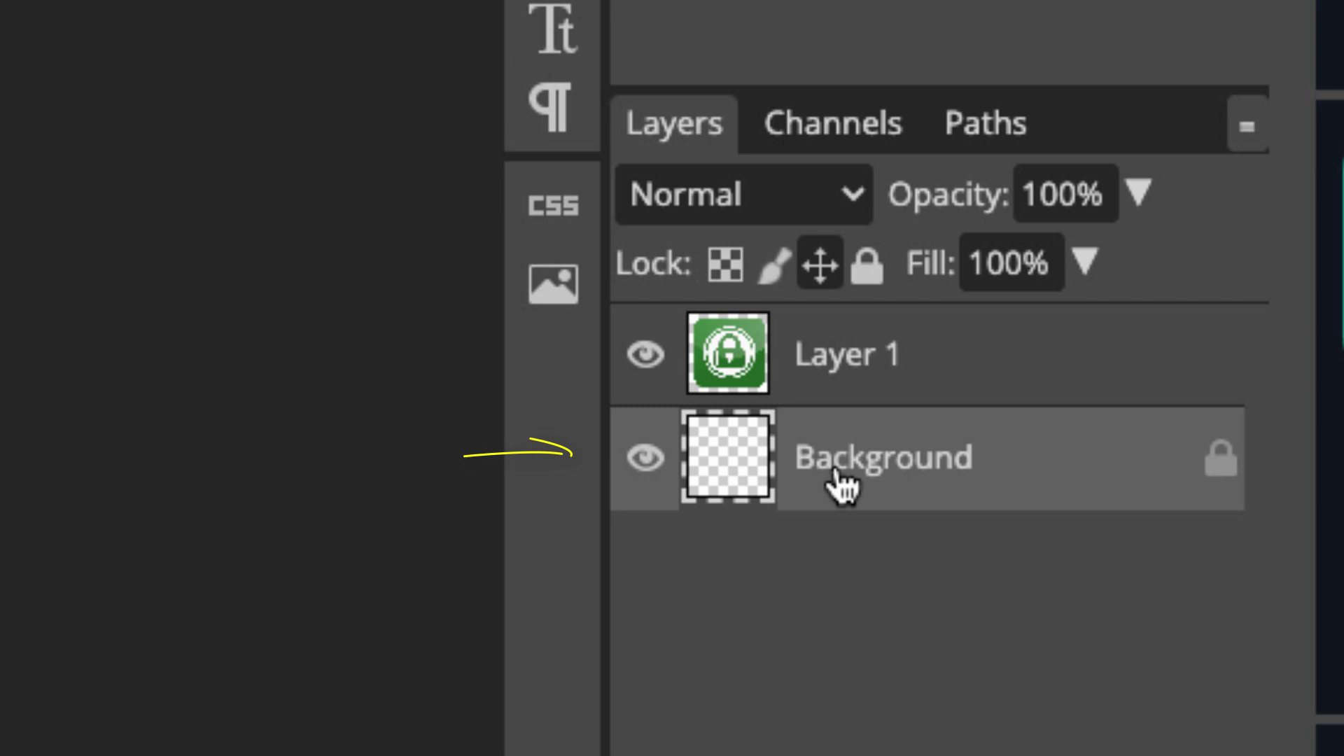
pyautogui.click(874, 387)
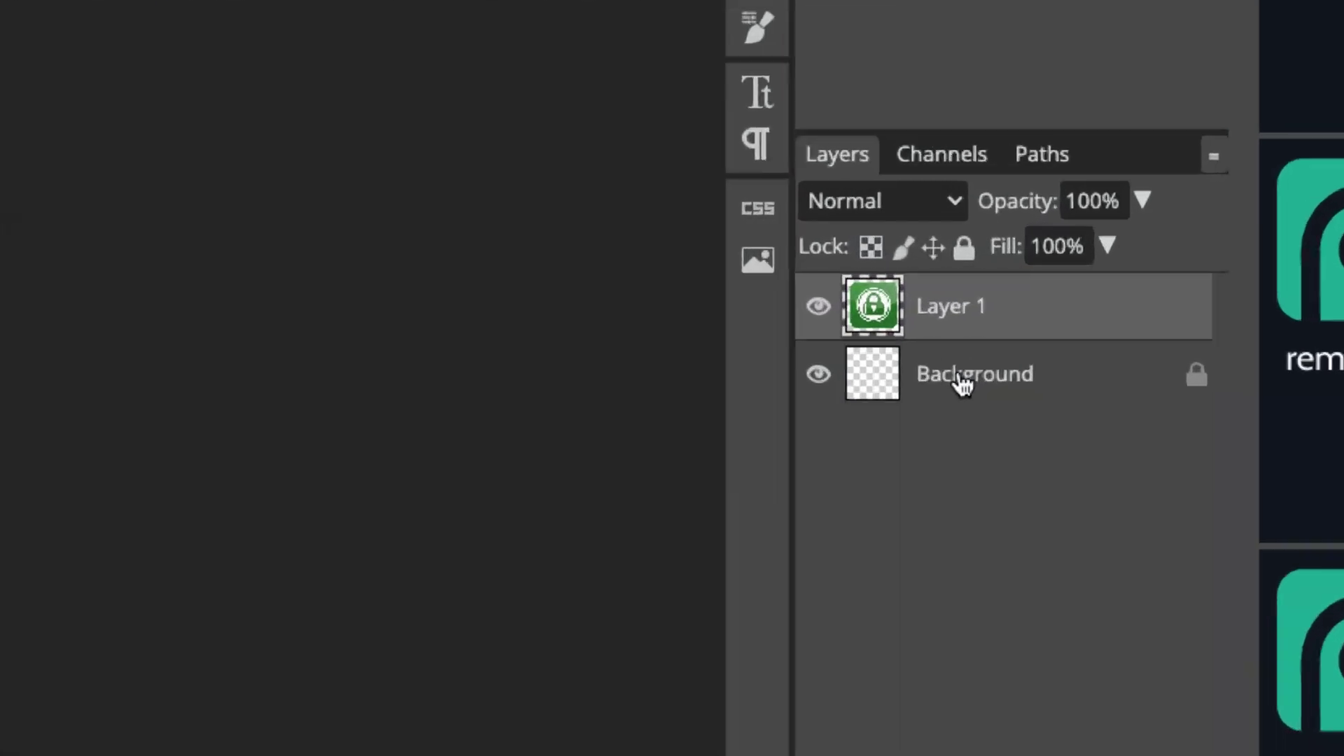
# Fill the Background layer with a dark colour using the Paint Bucket tool
pyautogui.click(963, 381)
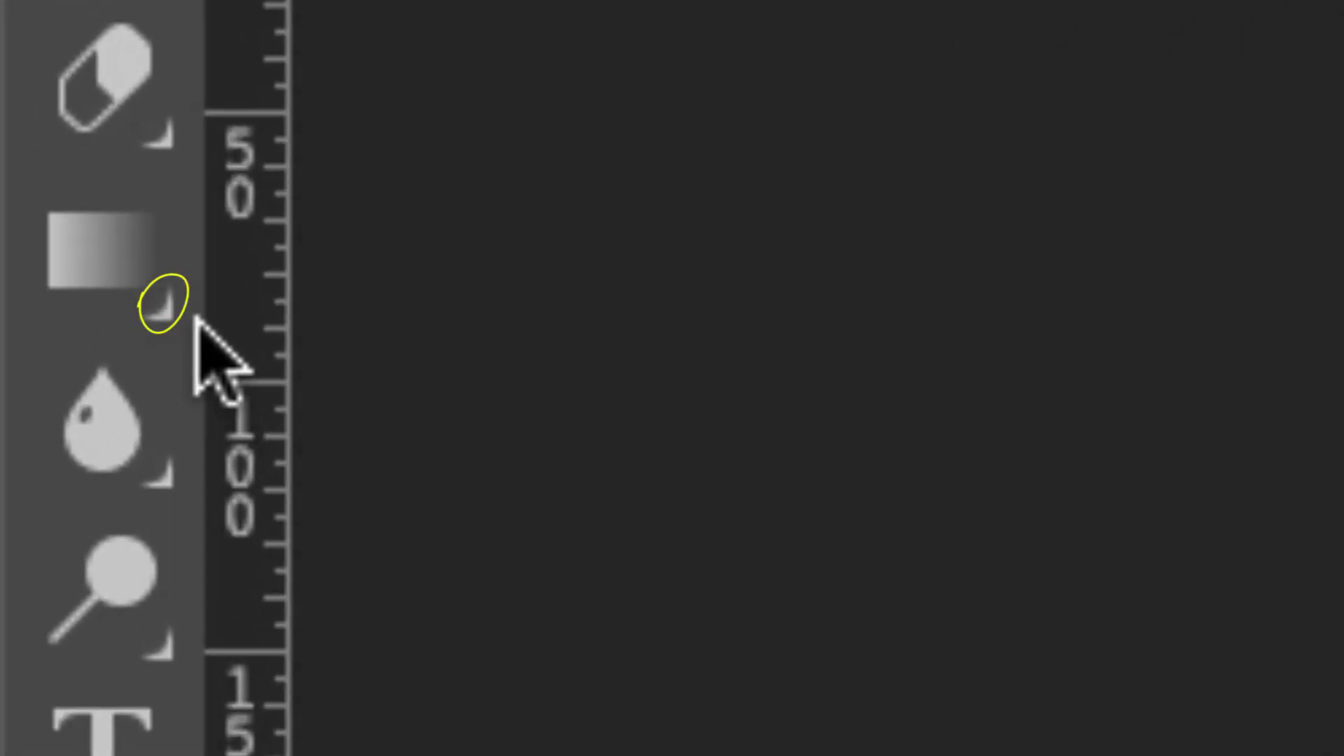
pyautogui.click(168, 312)
pyautogui.rightClick(168, 313)
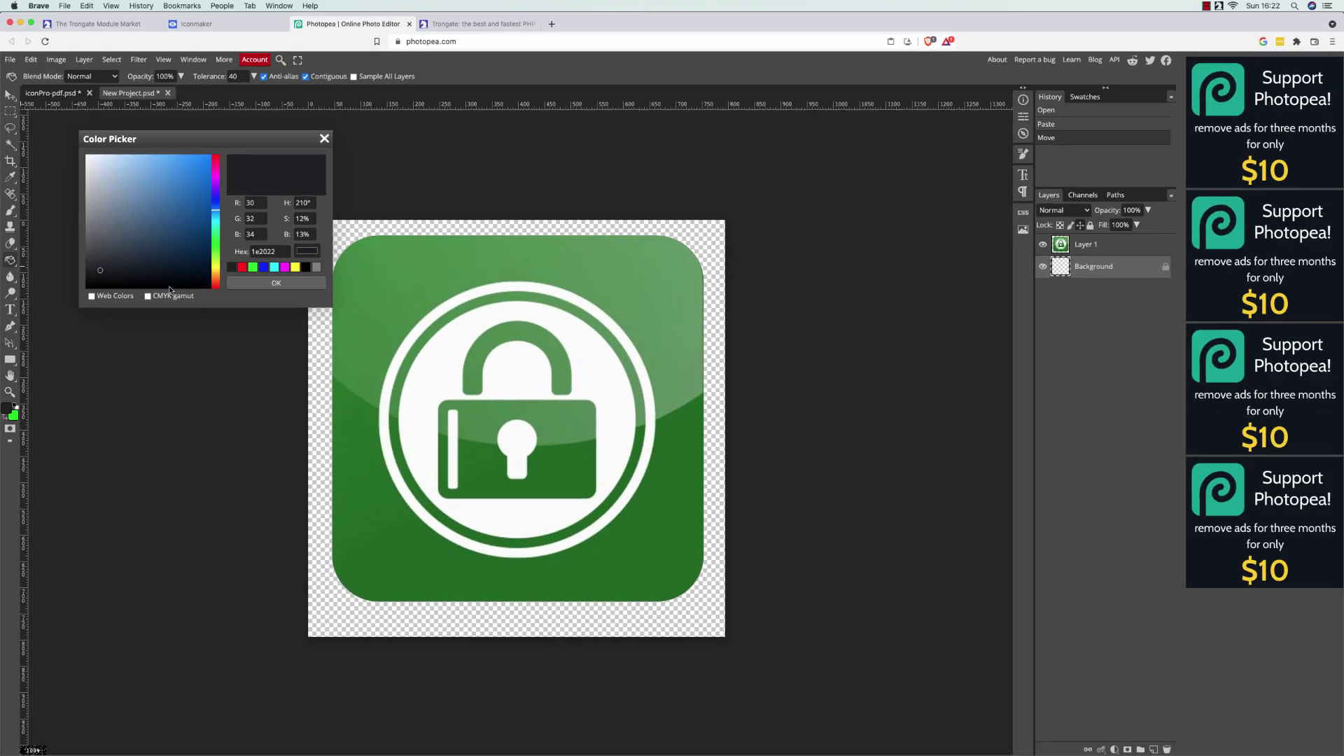
pyautogui.click(233, 283)
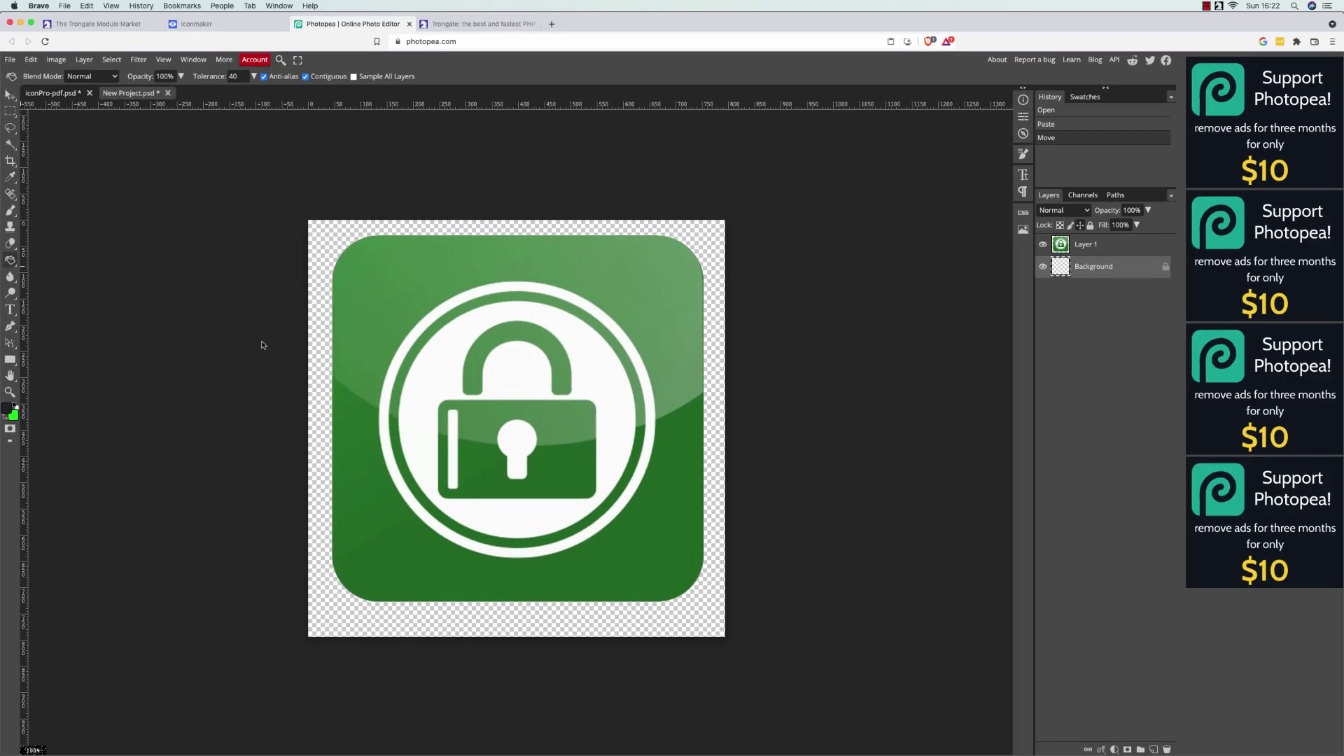
pyautogui.click(319, 410)
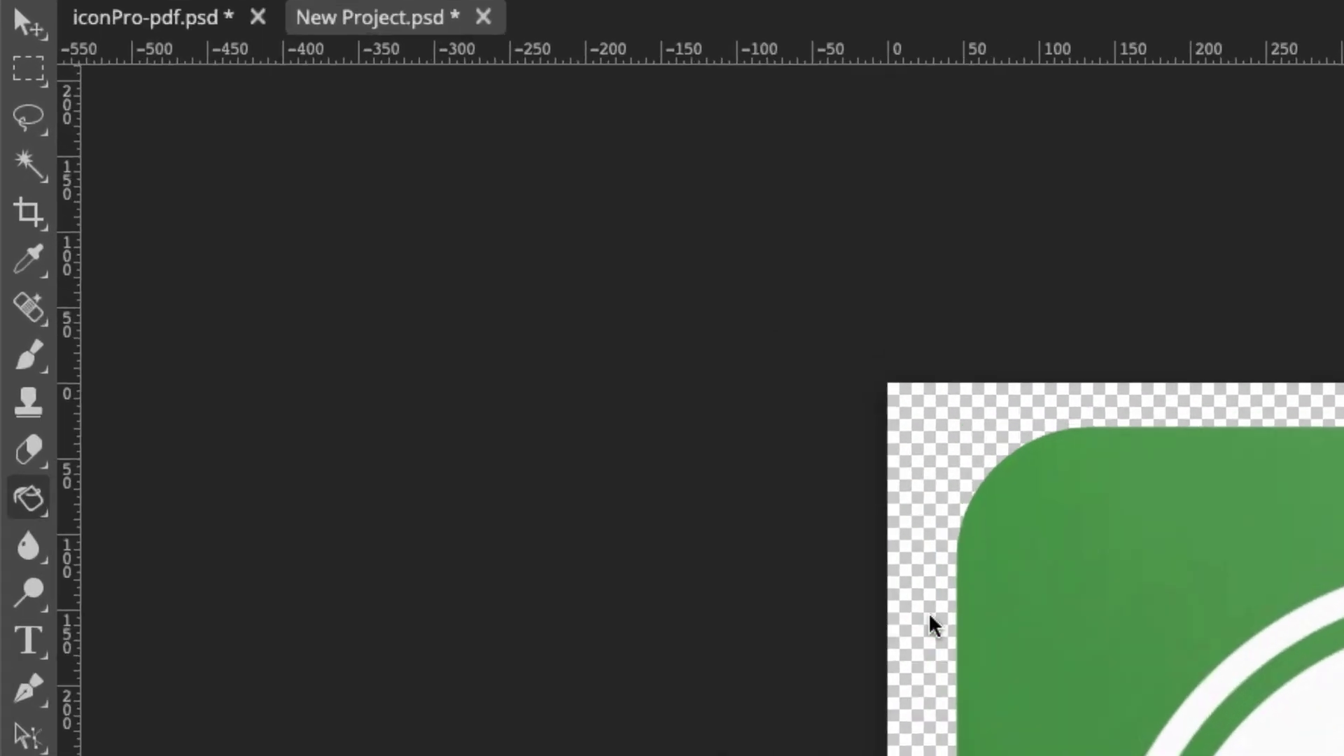
# Choose the Crop Tool and keep its Free proportion mode
pyautogui.click(46, 238)
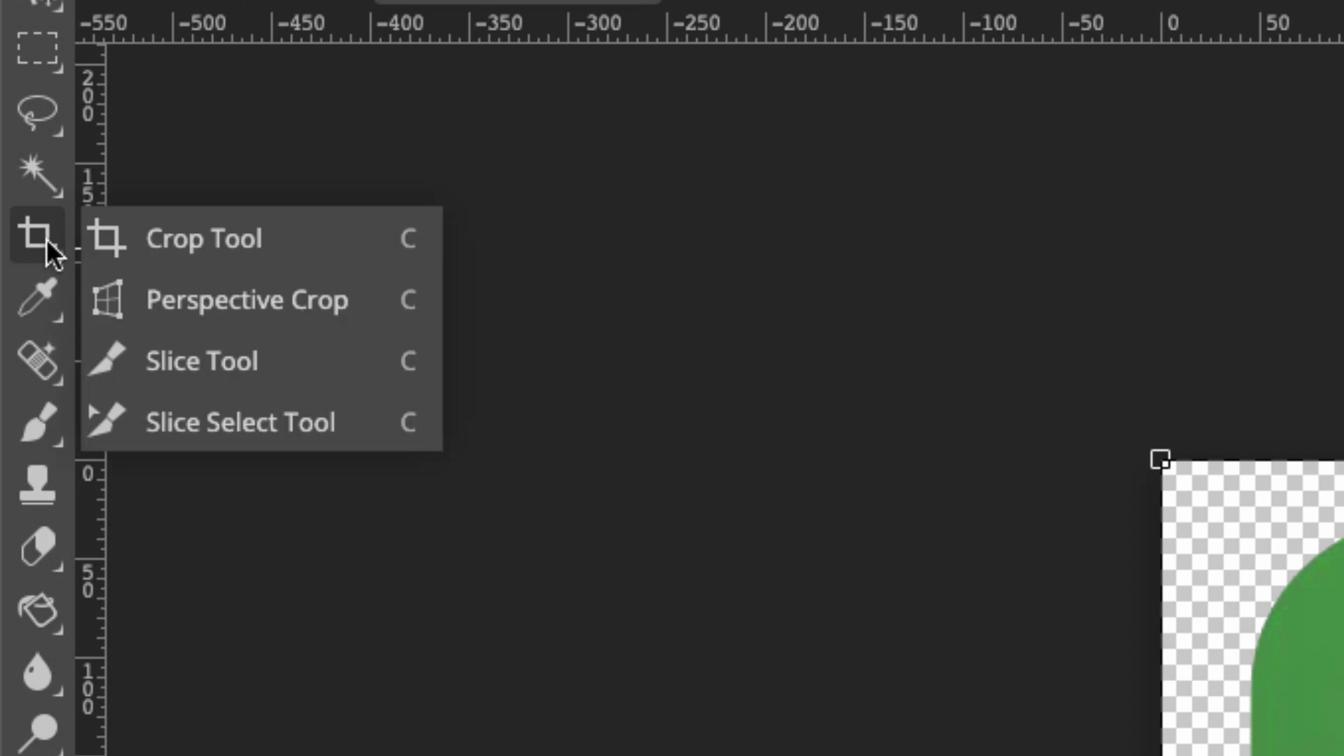
pyautogui.click(210, 241)
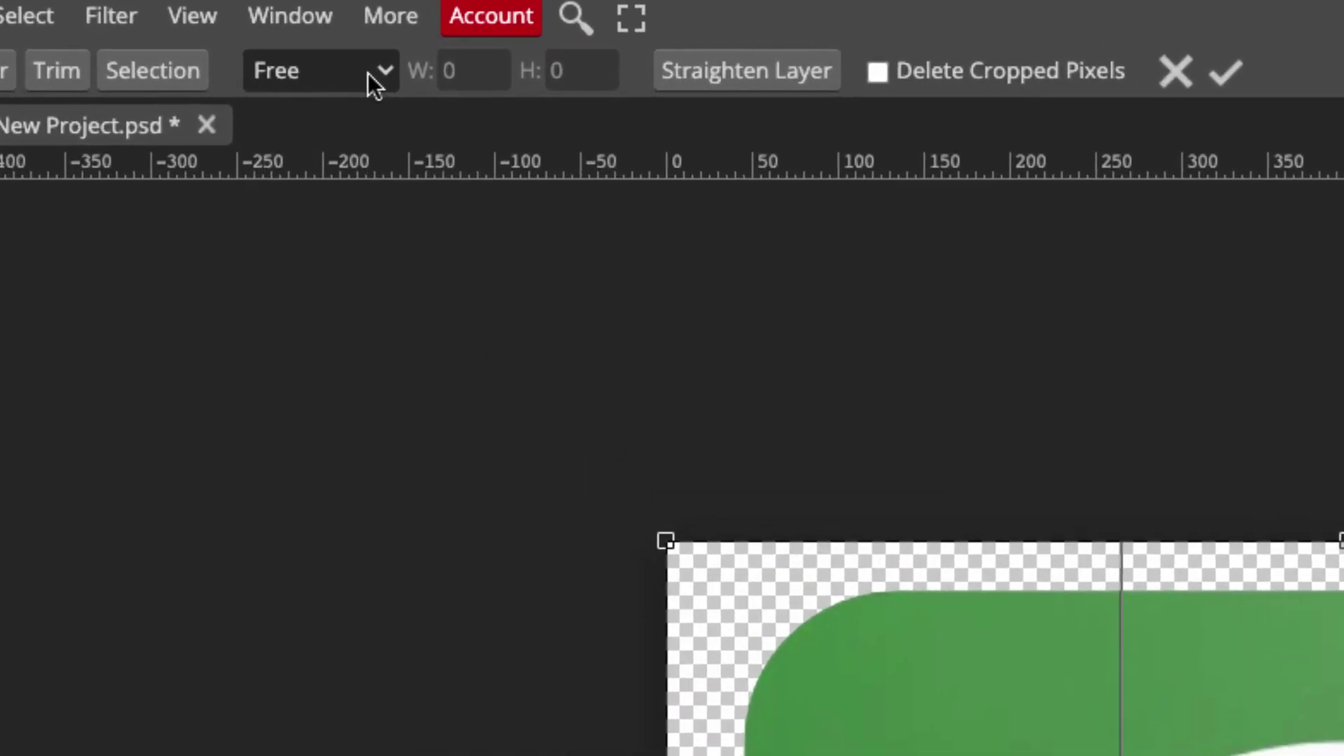
pyautogui.click(370, 71)
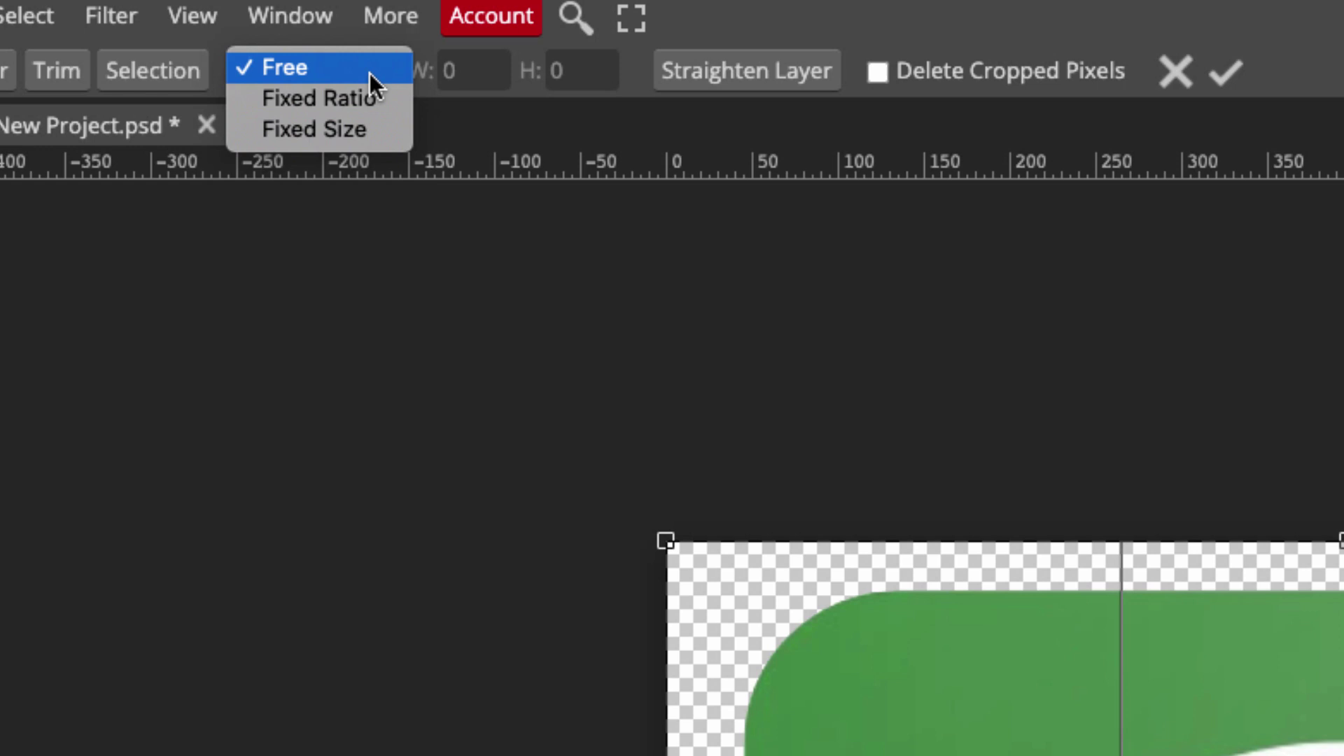
pyautogui.click(370, 73)
# Open the Amazing Module item's Upload Icon page, which requires 256×256 px PNGs
pyautogui.click(473, 28)
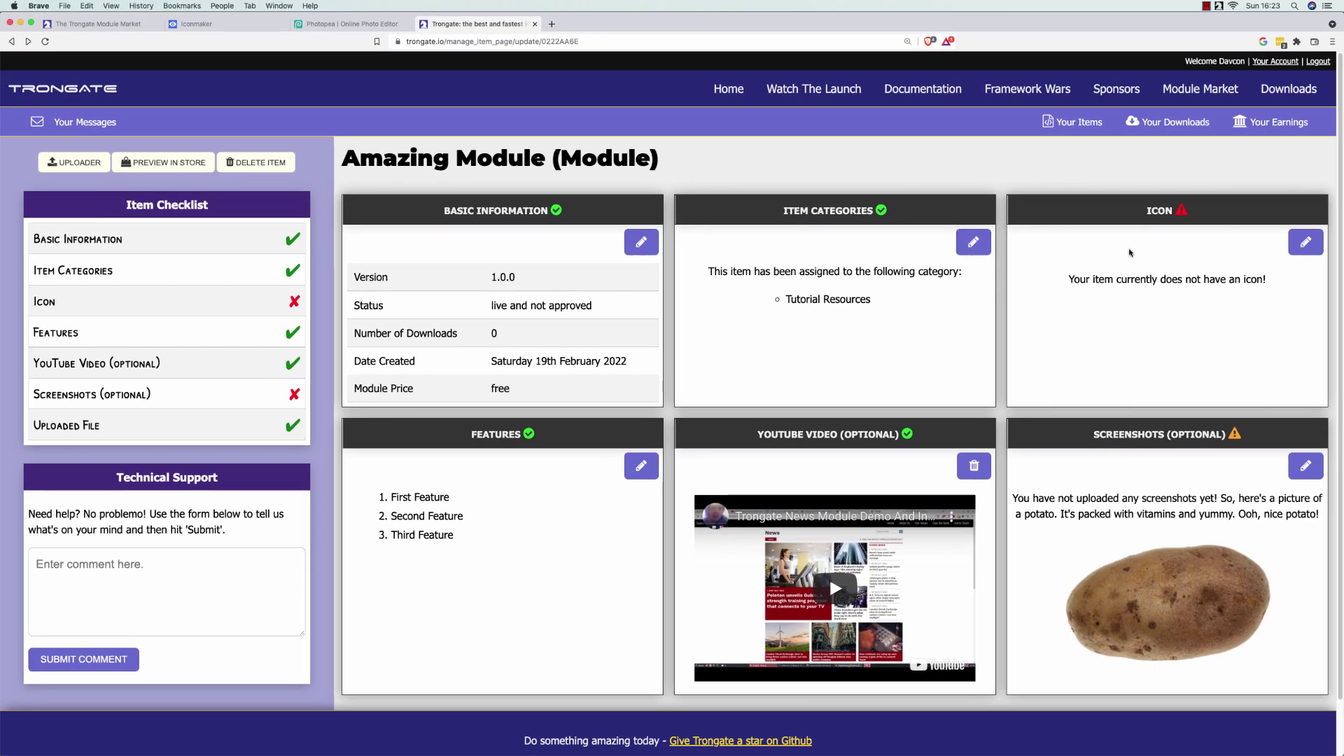
pyautogui.click(1301, 245)
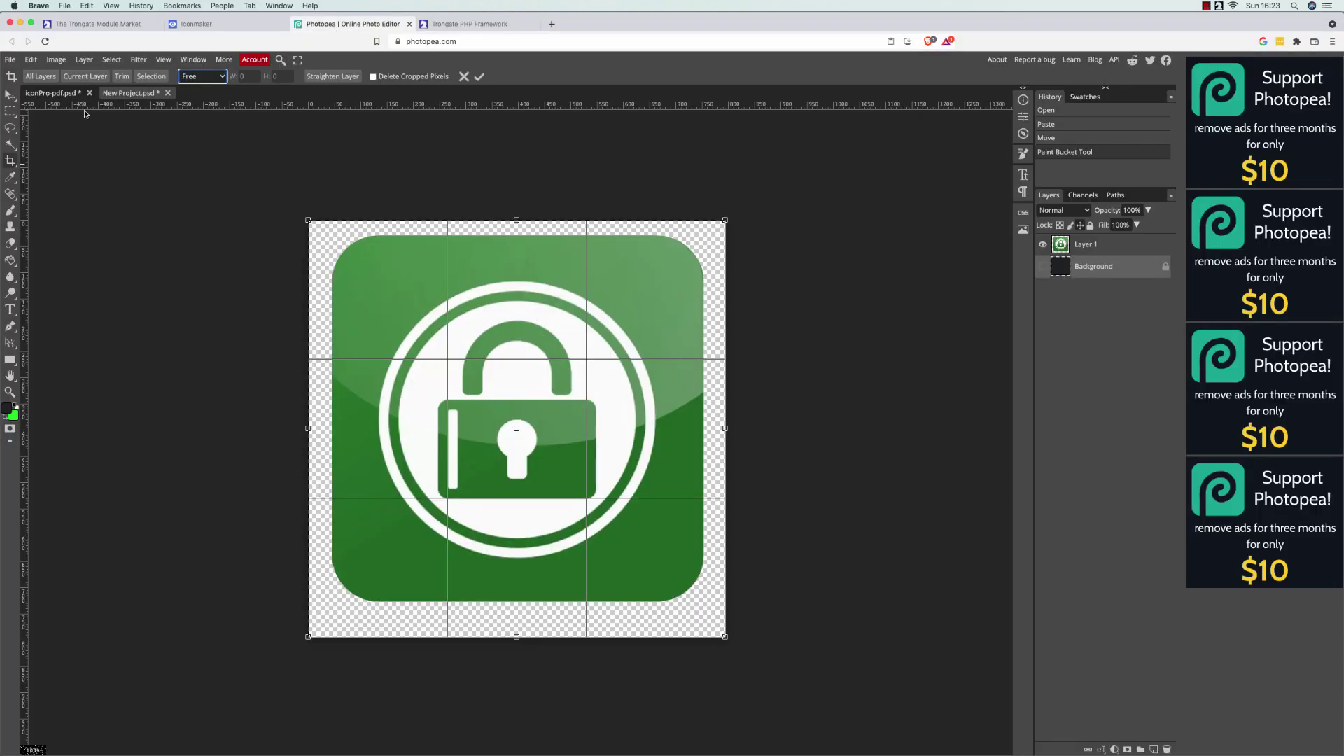
# Set the Crop tool to Fixed Size with width 256 and height 256
pyautogui.click(217, 77)
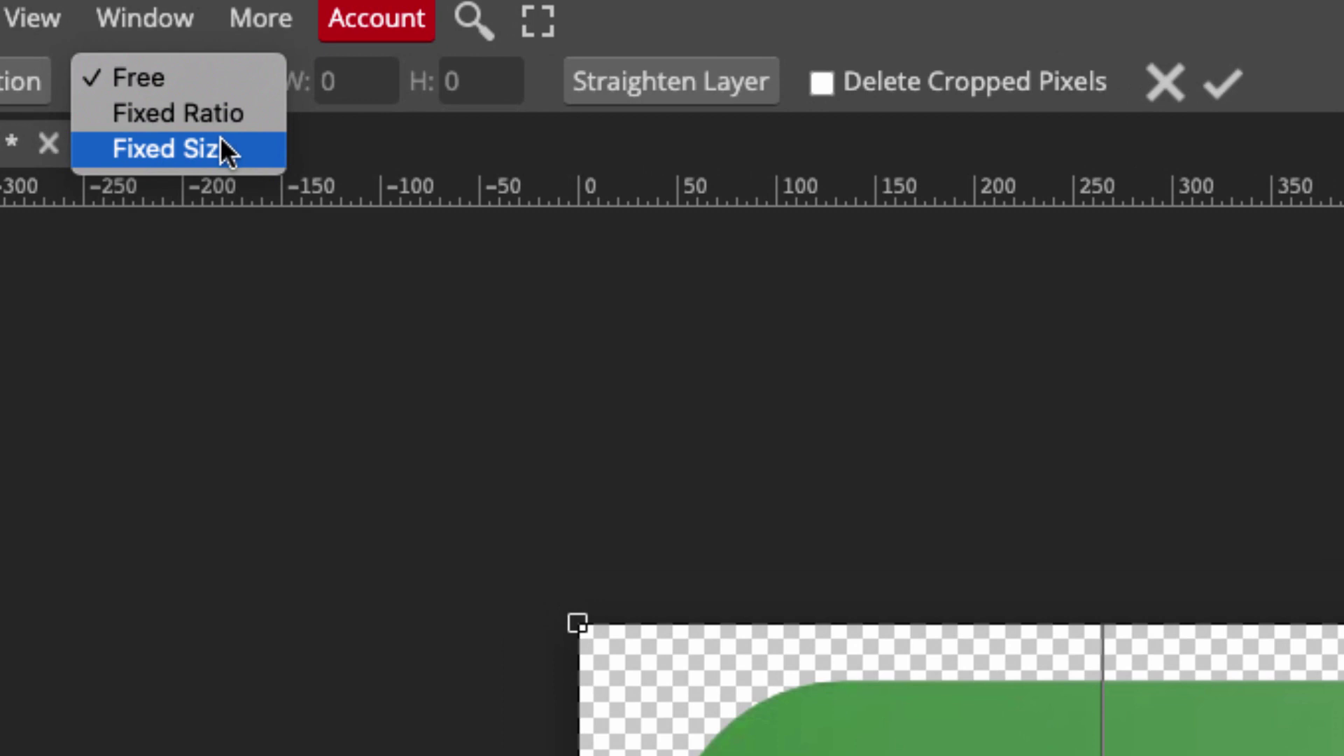
pyautogui.click(214, 103)
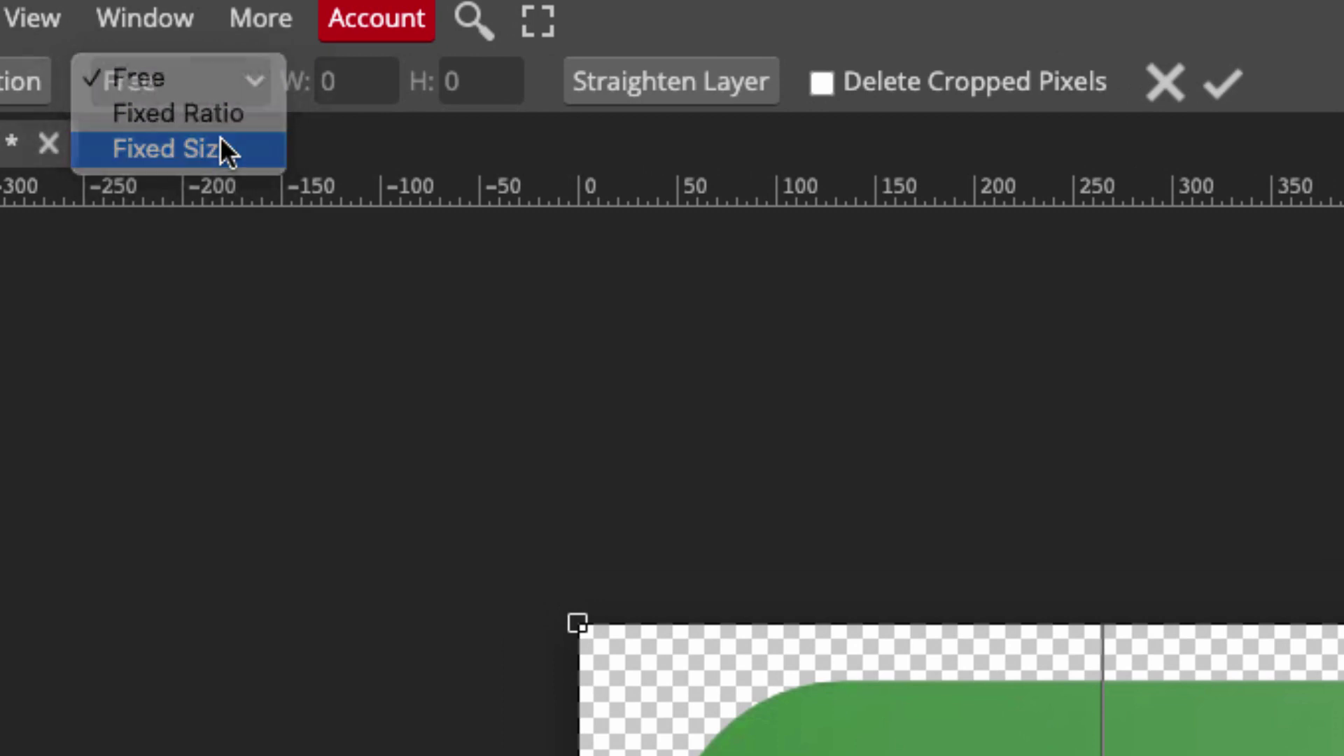
pyautogui.click(371, 75)
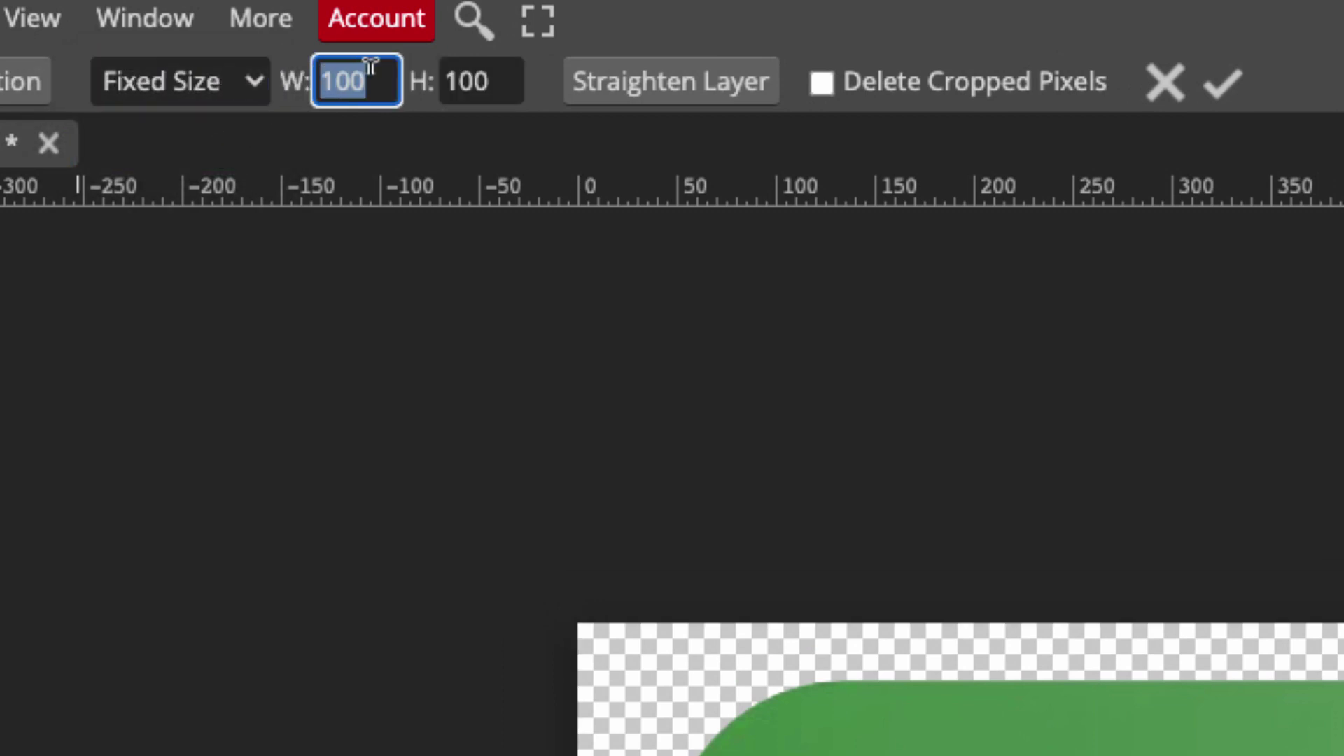
pyautogui.write('256')
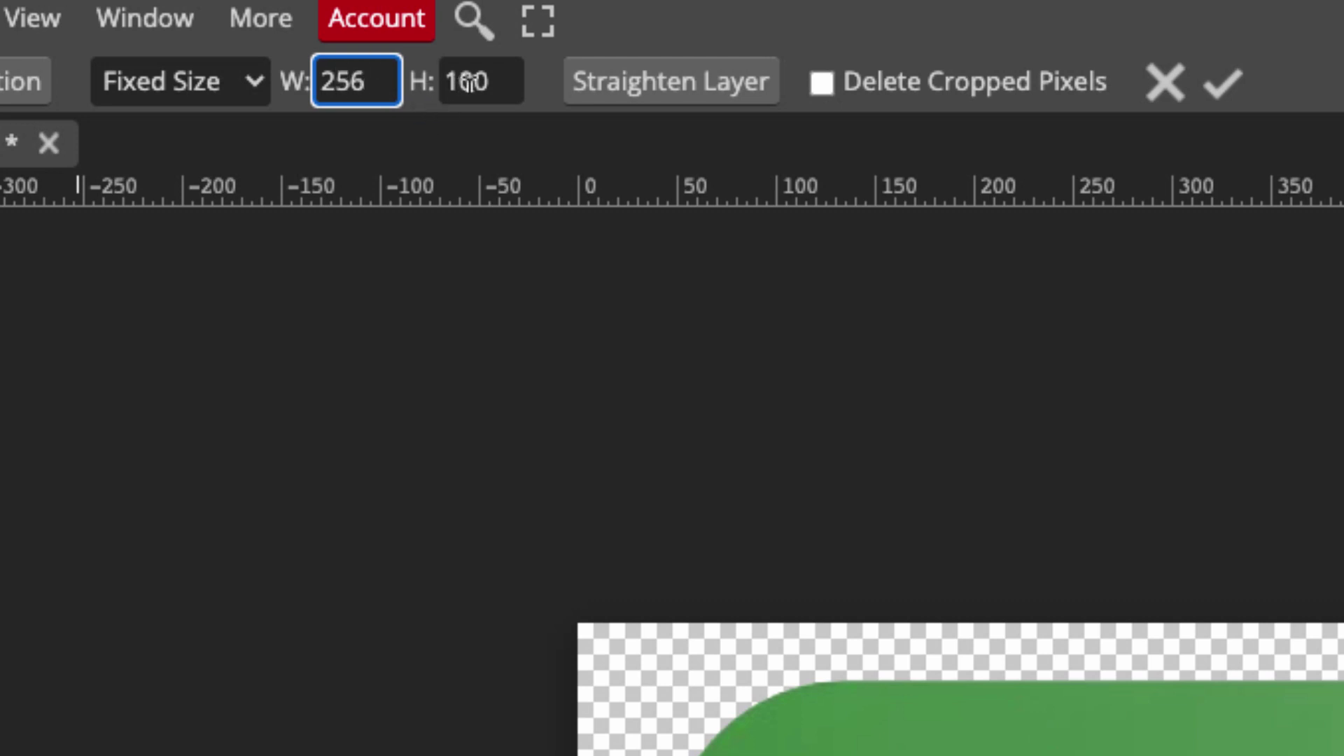
pyautogui.moveTo(492, 79); pyautogui.dragTo(429, 66)
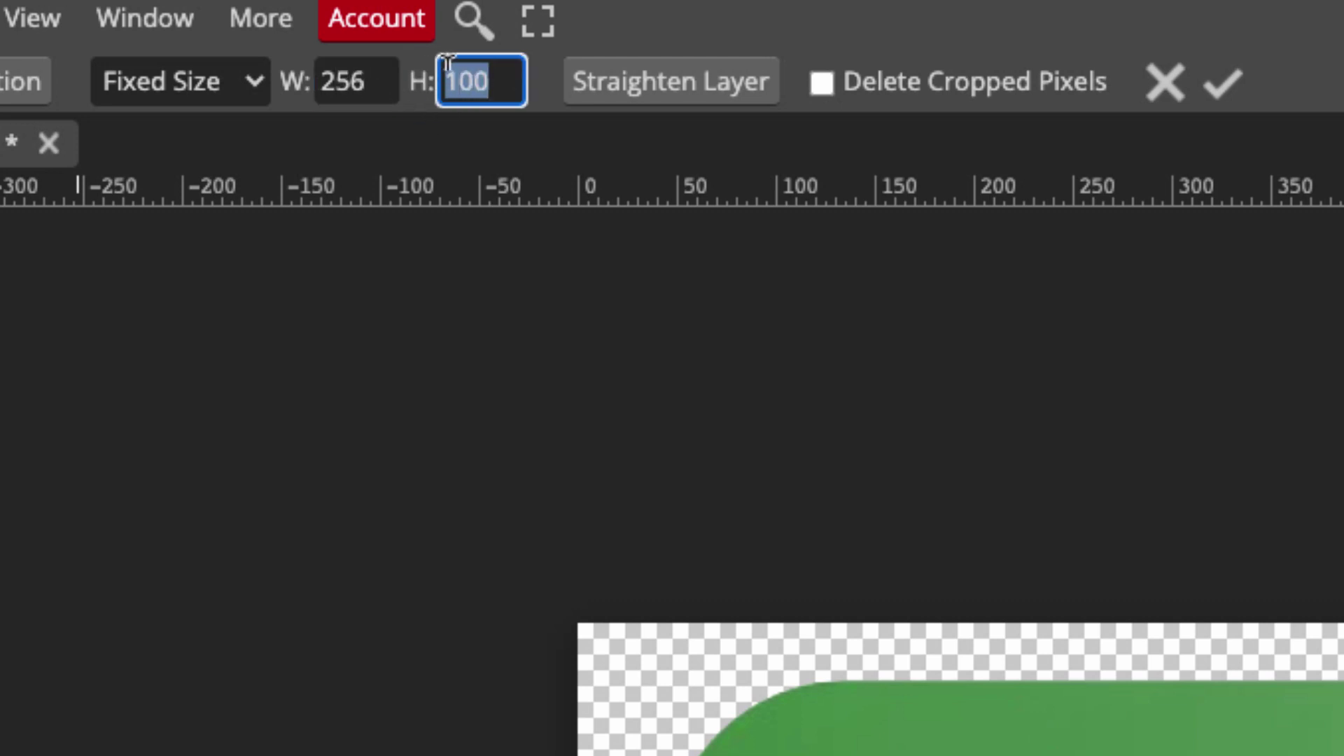
pyautogui.write('256')
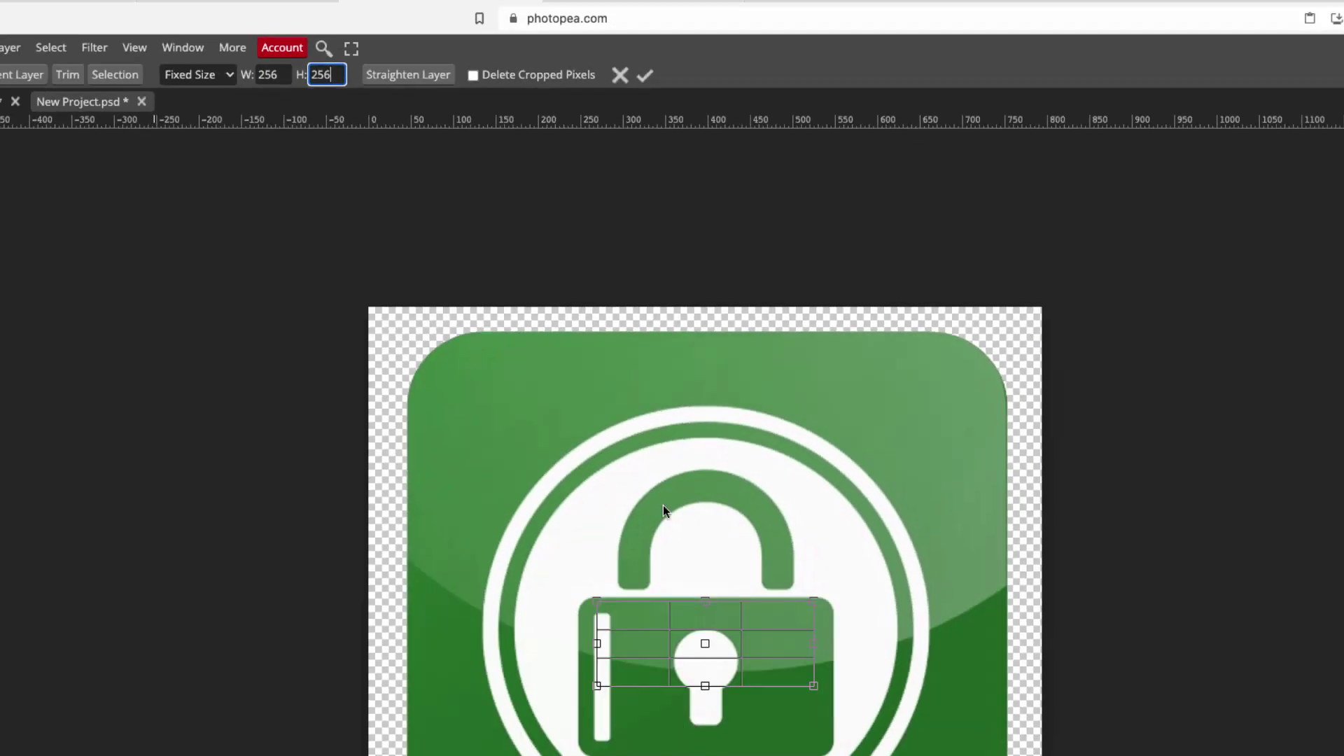
pyautogui.press('Return')
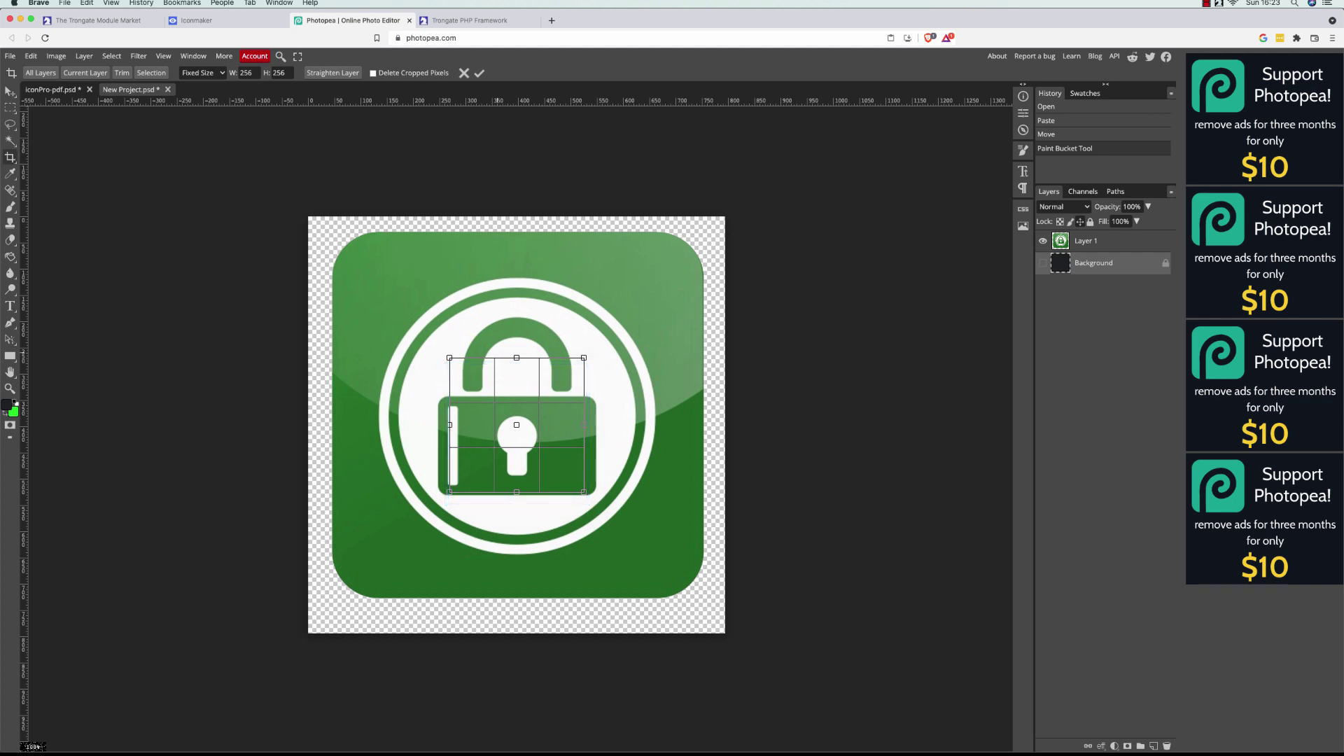
# Enlarge the crop square to cover the whole padlock icon and centre it
pyautogui.moveTo(447, 357); pyautogui.dragTo(321, 223)
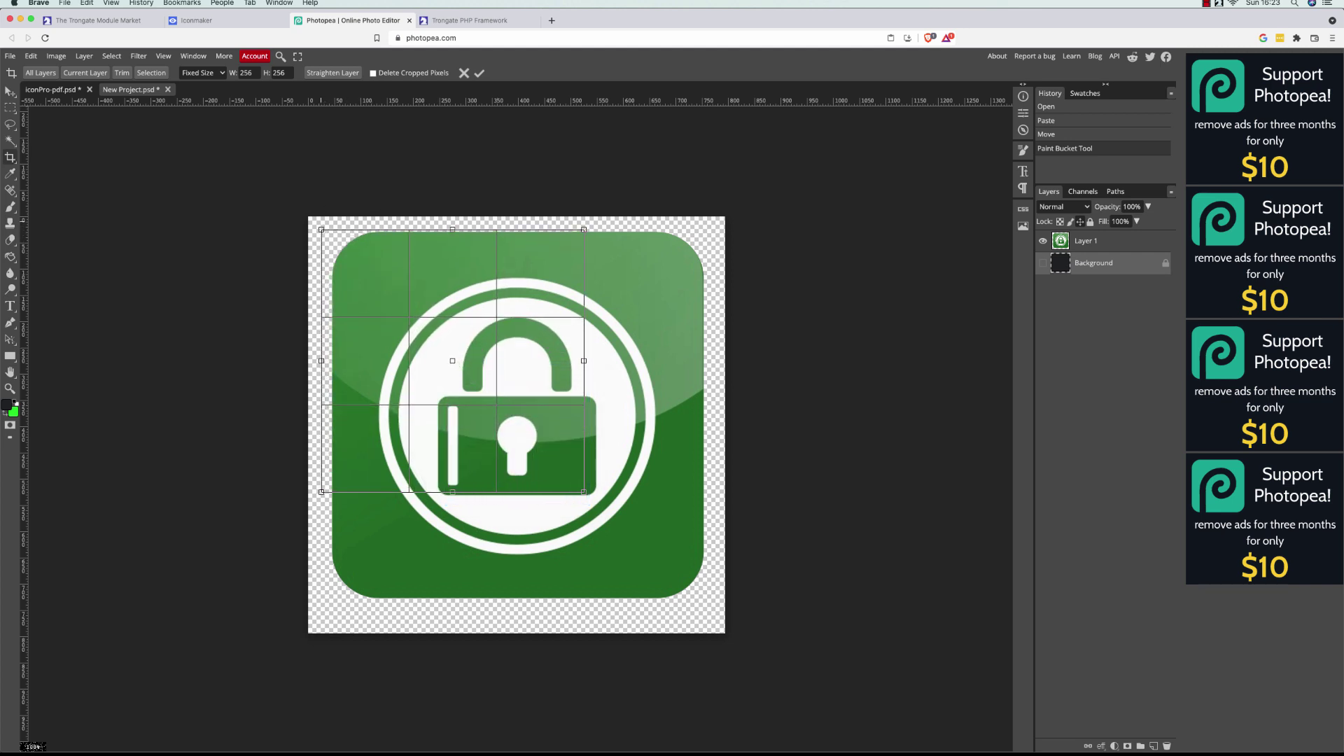
pyautogui.moveTo(585, 493); pyautogui.dragTo(703, 609)
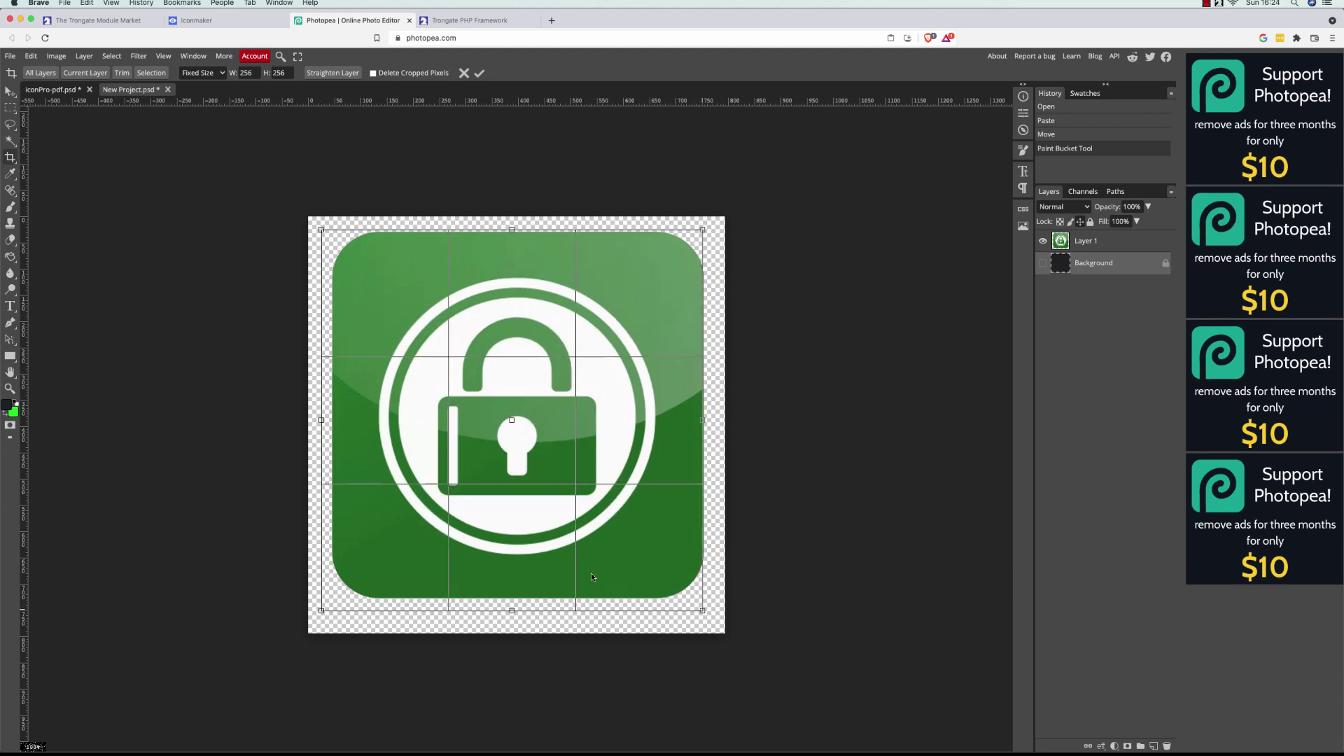
pyautogui.moveTo(552, 562); pyautogui.dragTo(557, 556)
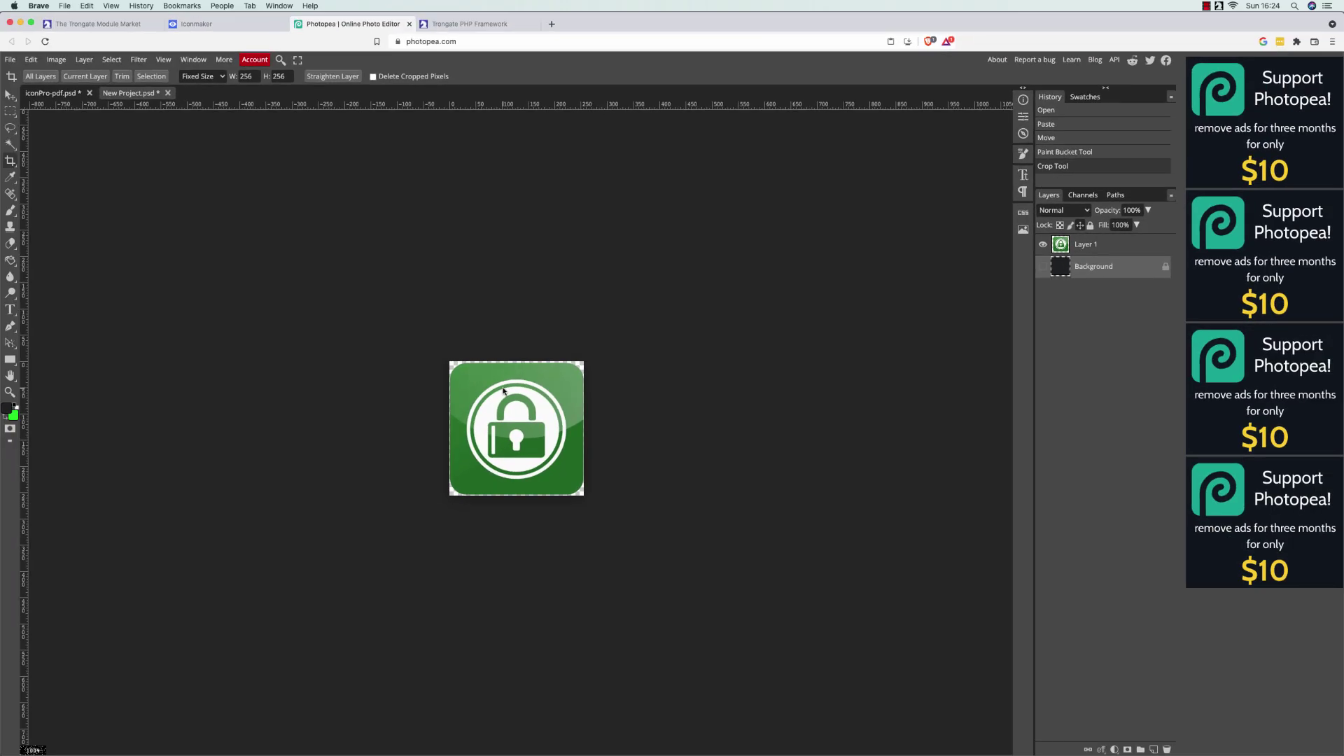
# Check in Image Size that the image is 256×256 px, without changes
pyautogui.click(57, 61)
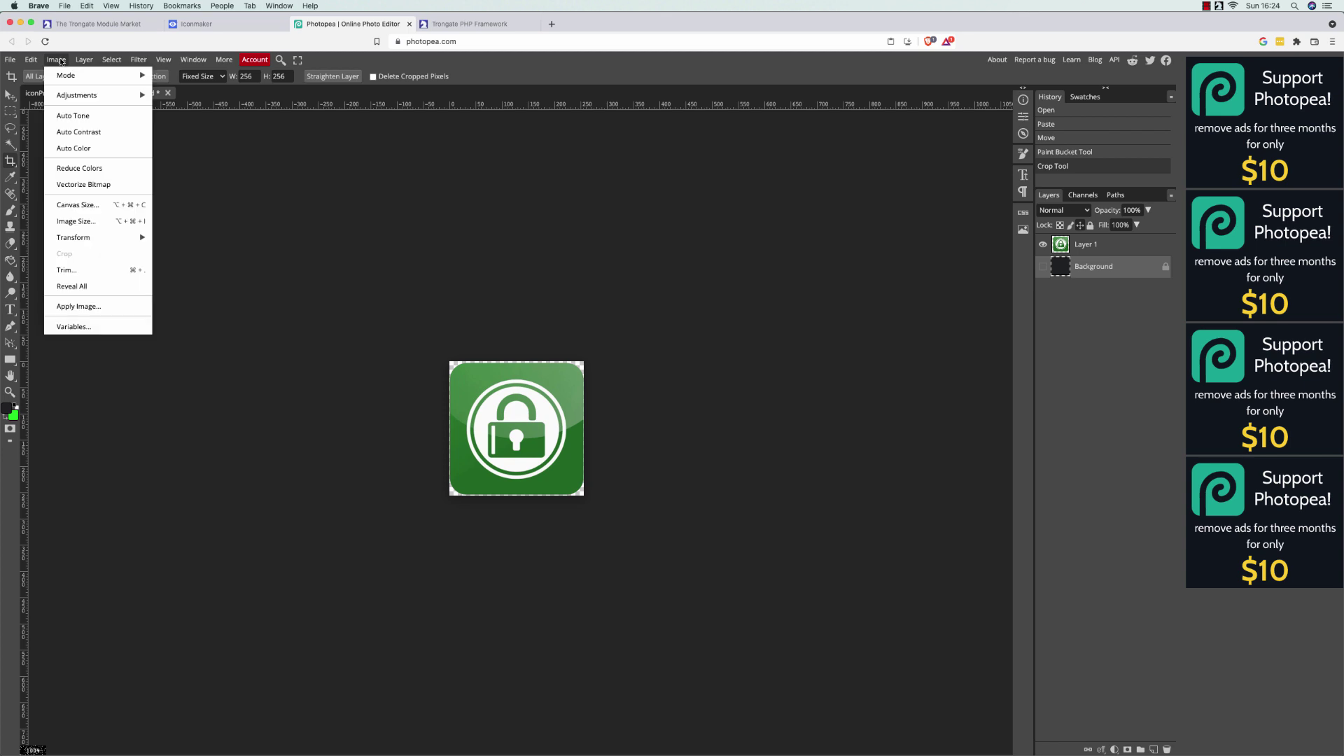
pyautogui.click(84, 221)
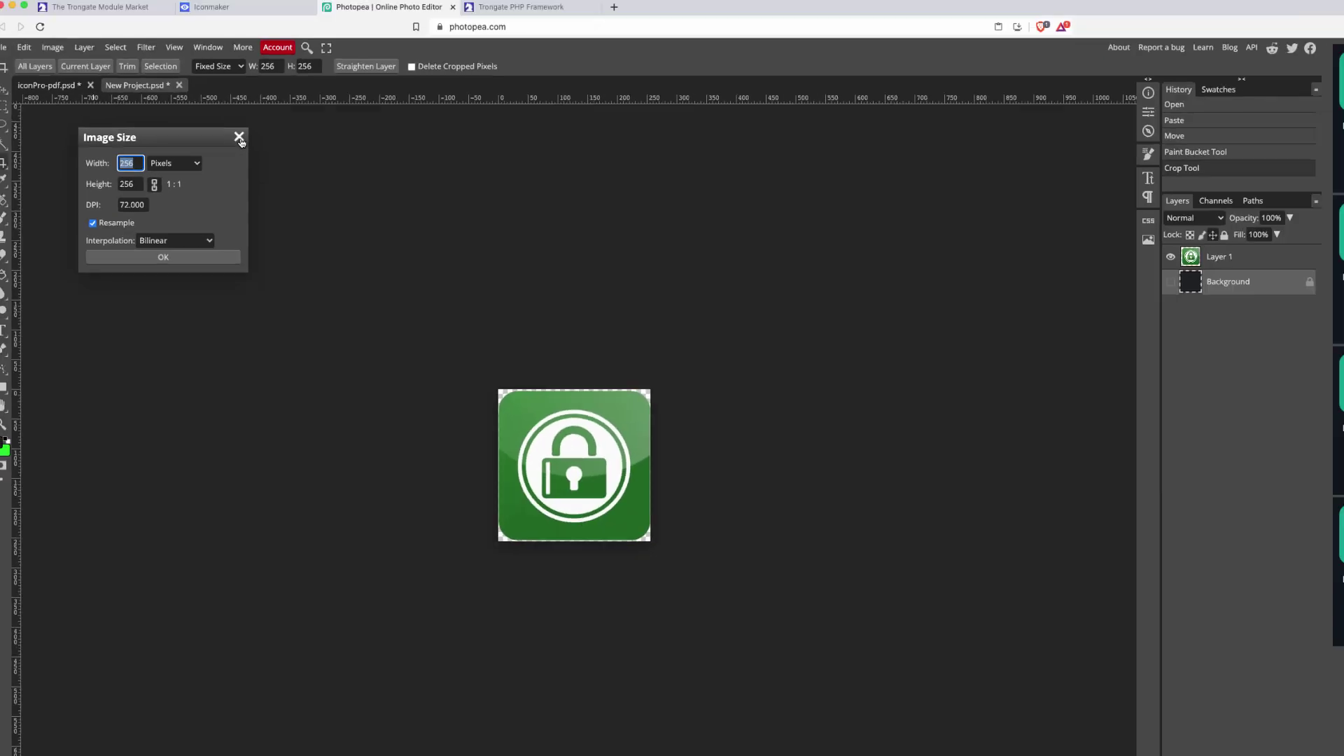
pyautogui.click(742, 89)
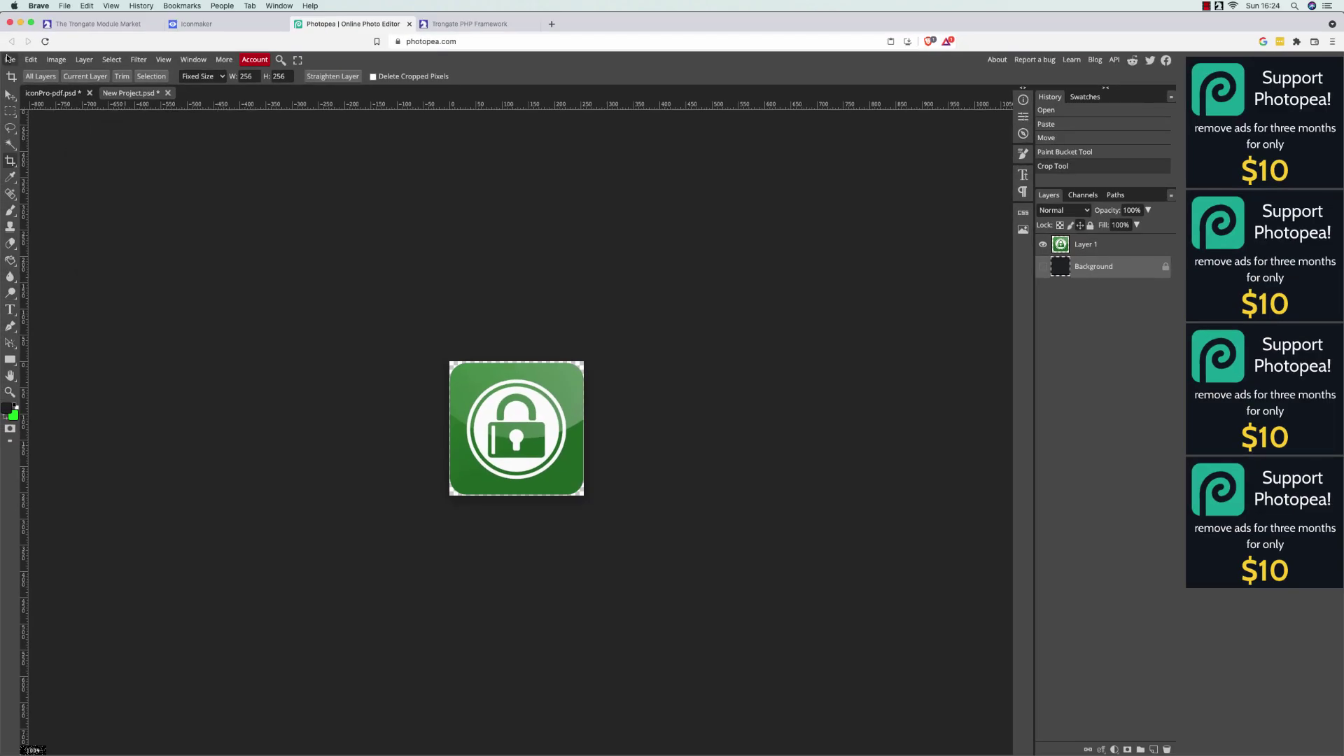
# Export the image as a PNG named cool_icon.png to the Desktop
pyautogui.click(11, 60)
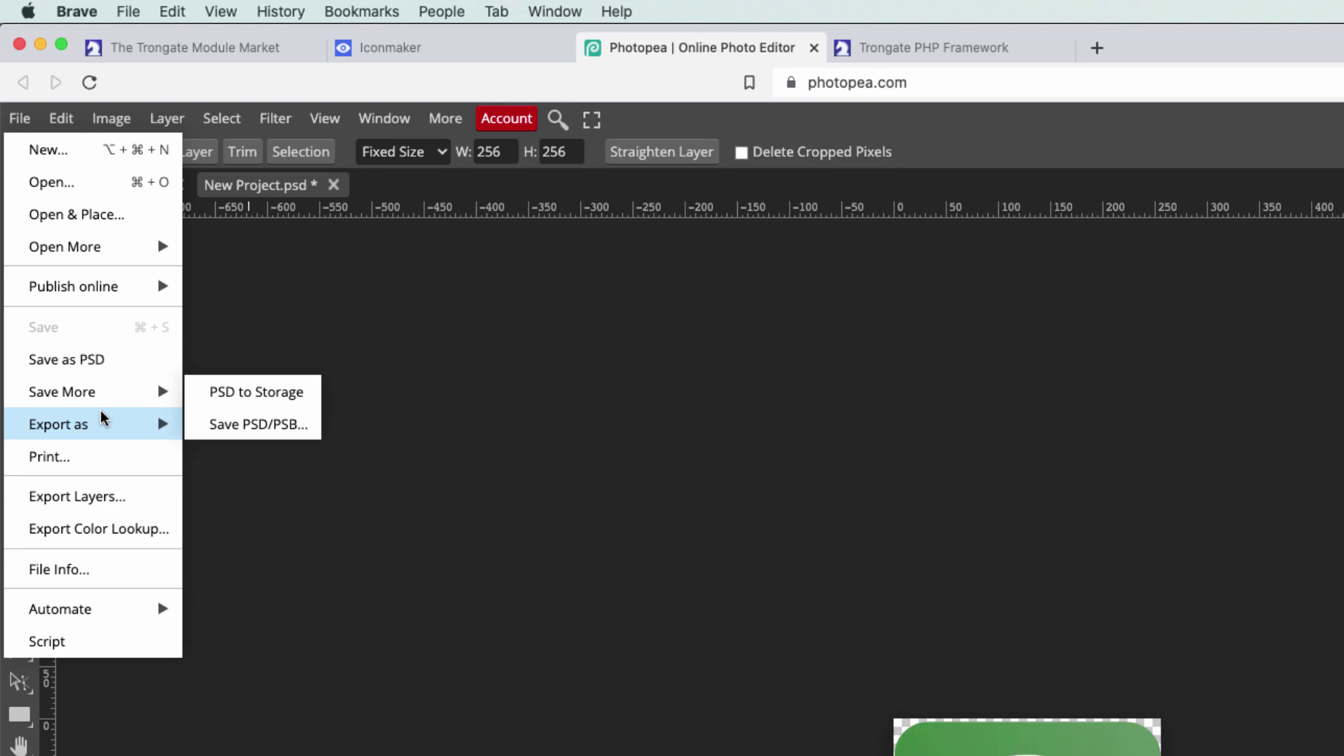
pyautogui.moveTo(52, 210)
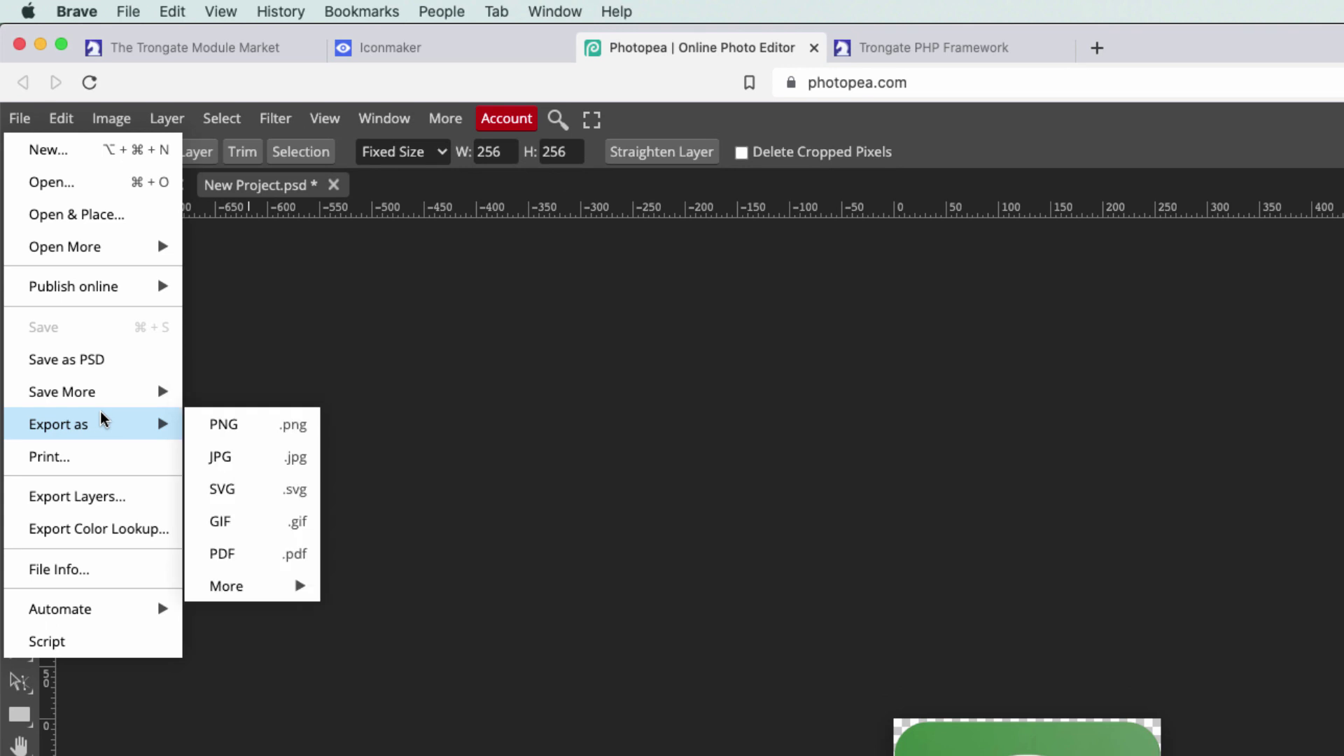
pyautogui.click(239, 424)
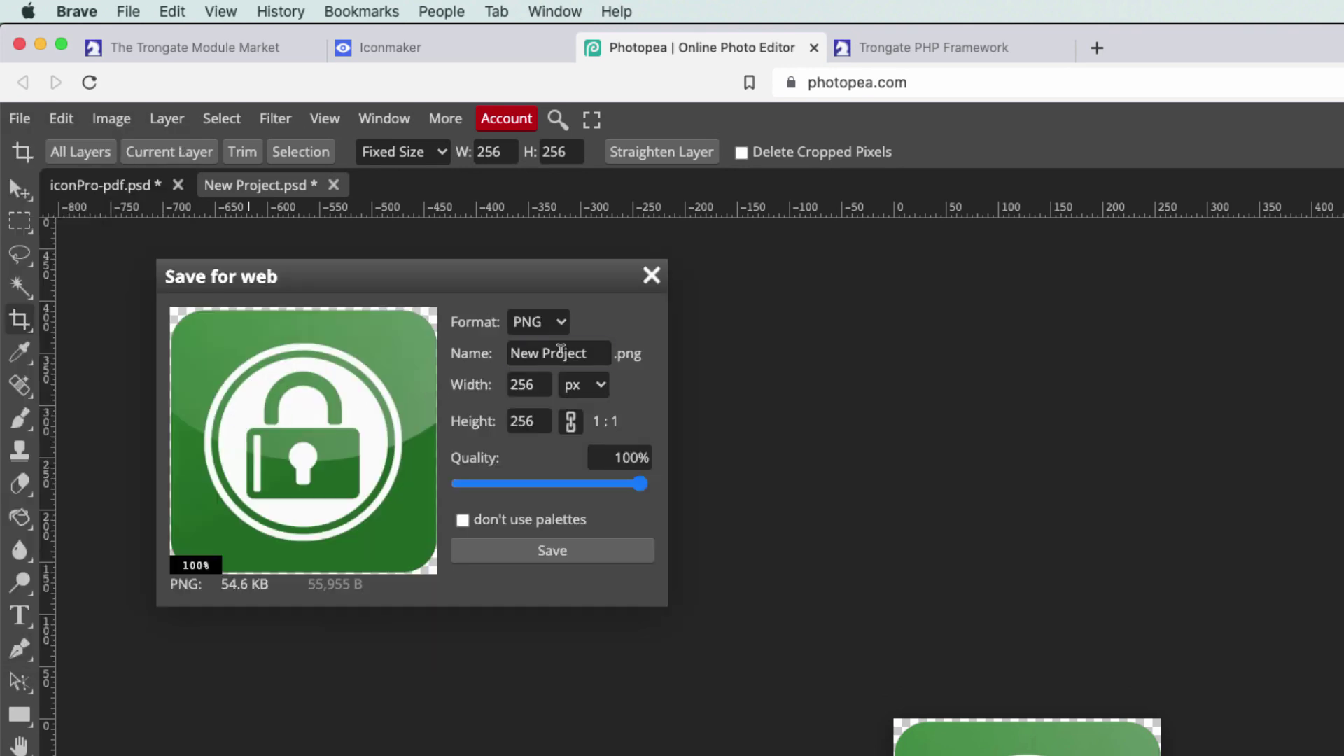
pyautogui.click(561, 351)
pyautogui.press('super+a')
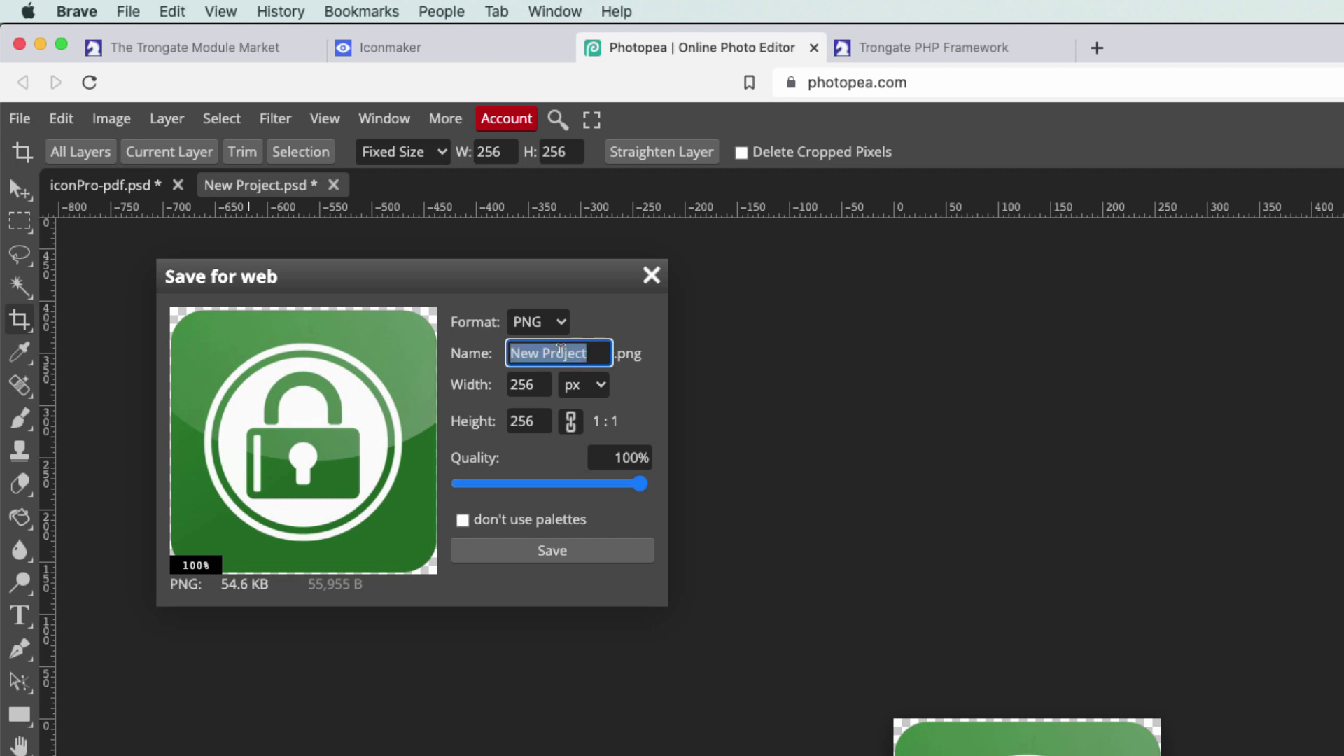
pyautogui.press('BackSpace')
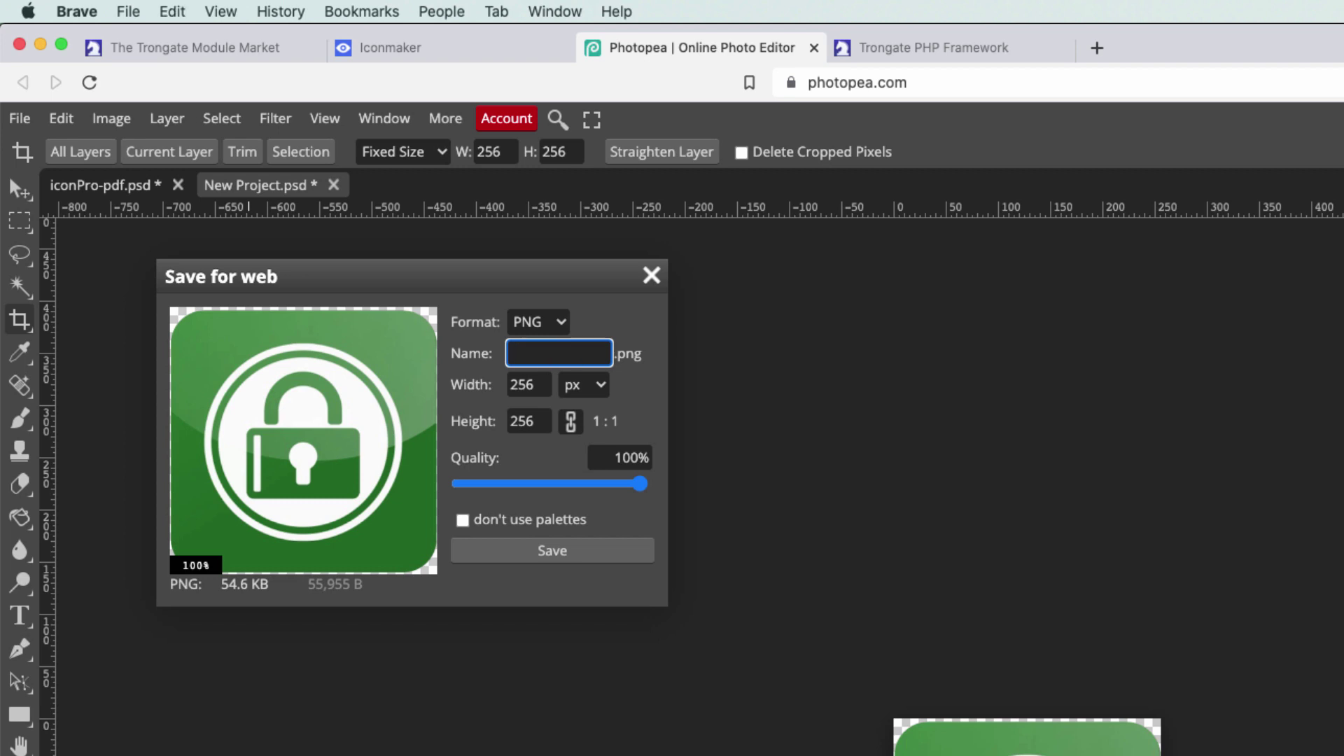
pyautogui.write('cool_icon')
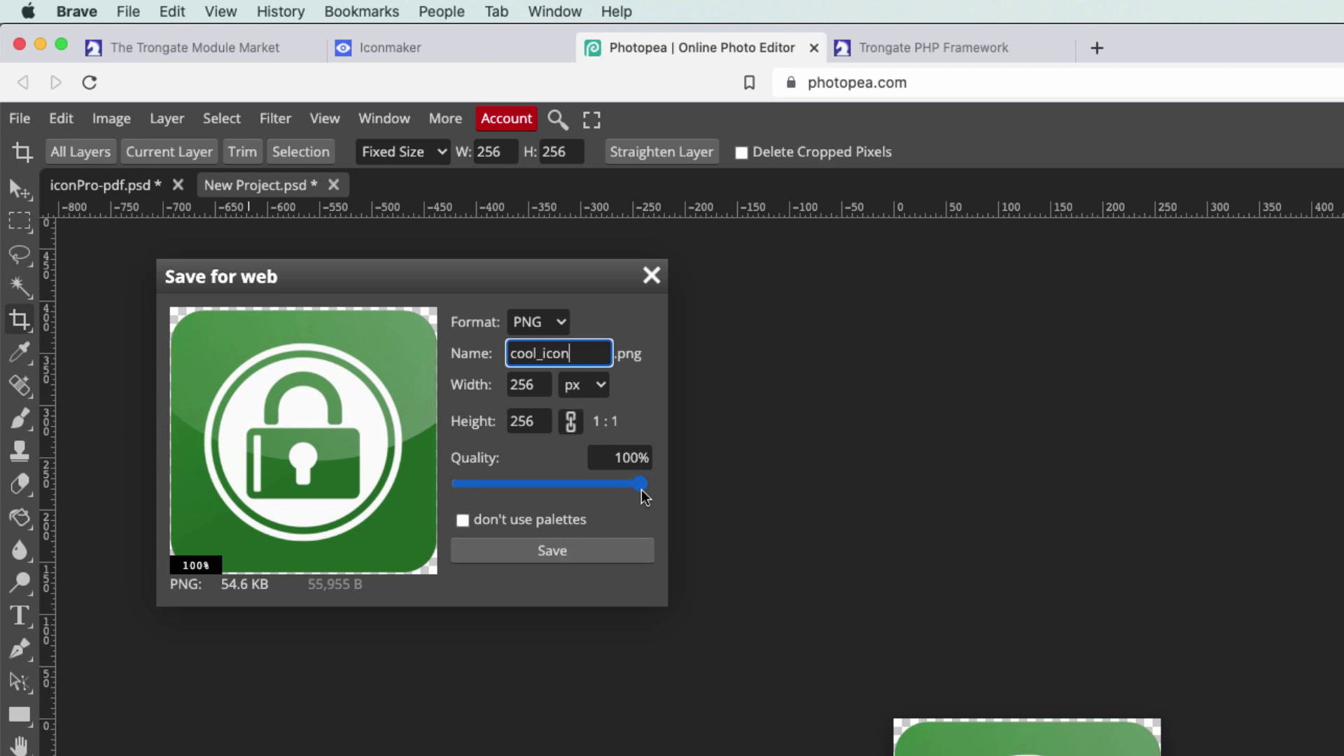
pyautogui.click(611, 551)
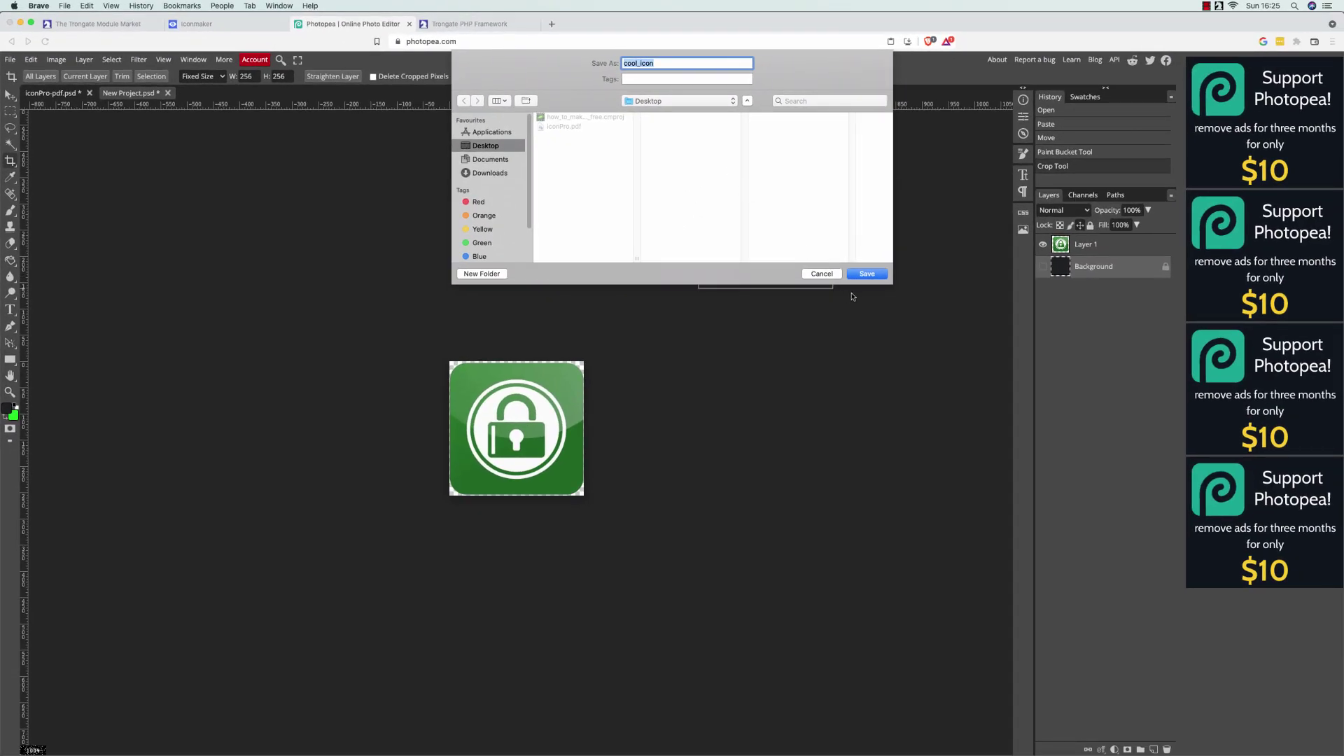
pyautogui.click(861, 277)
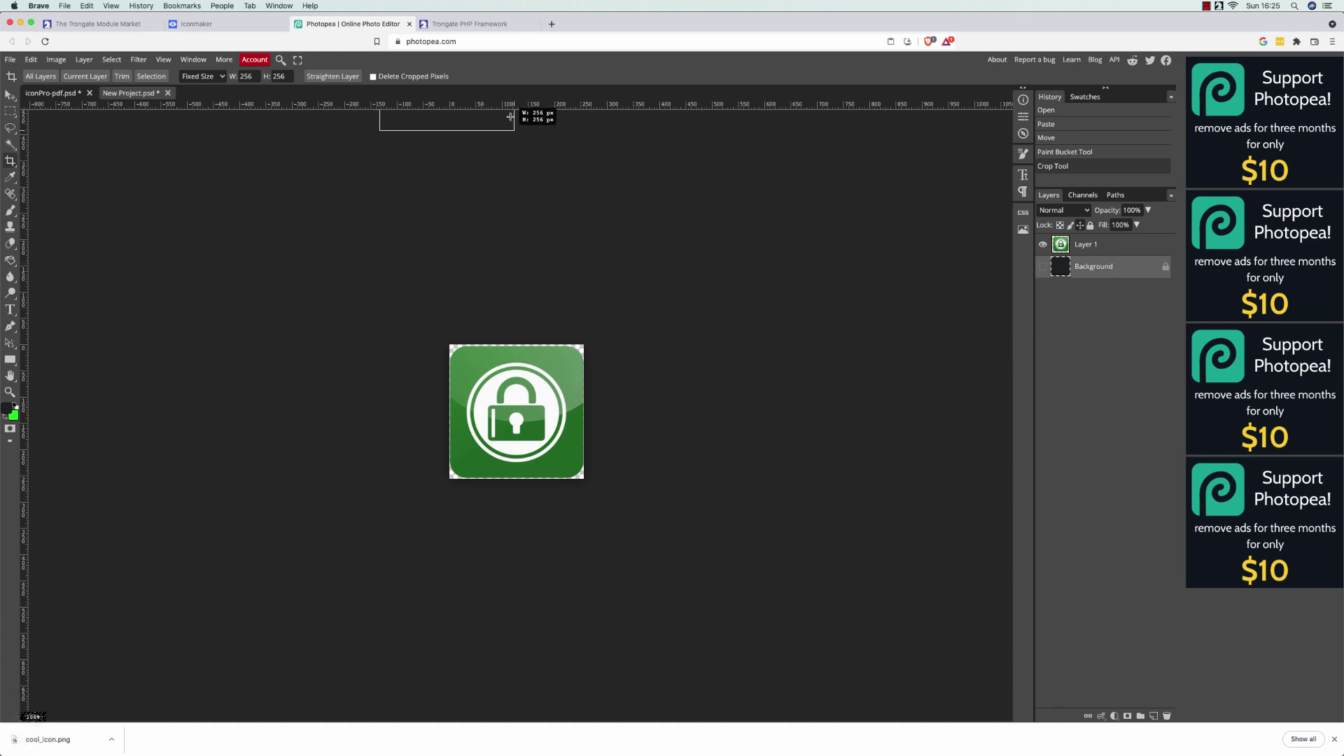
# Upload cool_icon.png from the Desktop as Amazing Module's icon
pyautogui.click(481, 27)
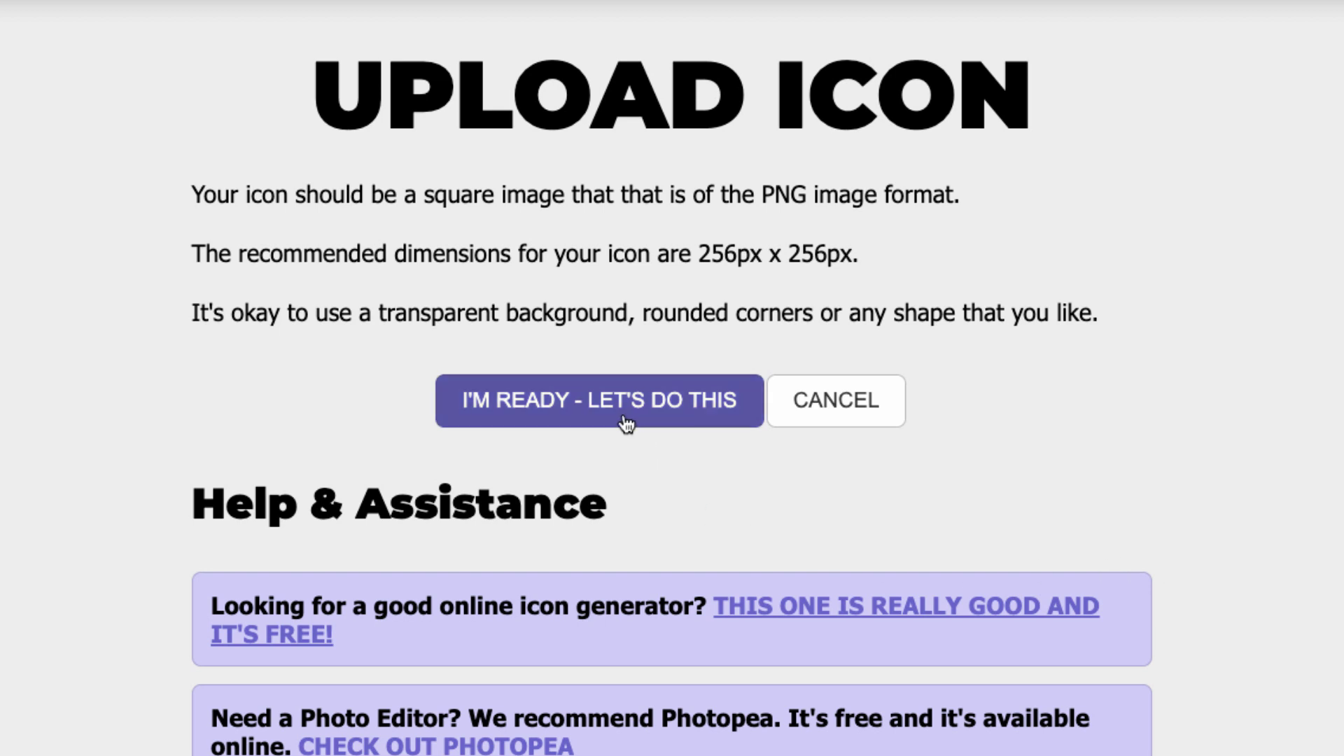
pyautogui.click(597, 412)
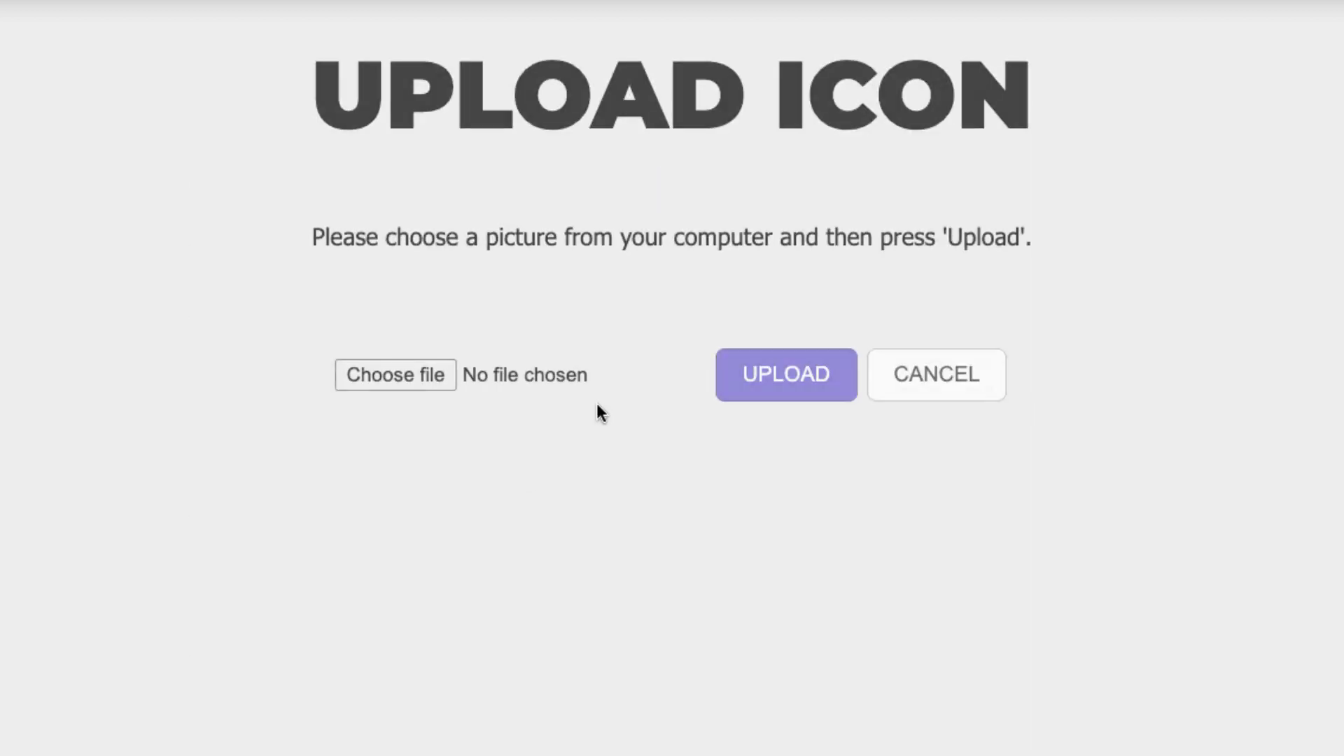
pyautogui.click(396, 383)
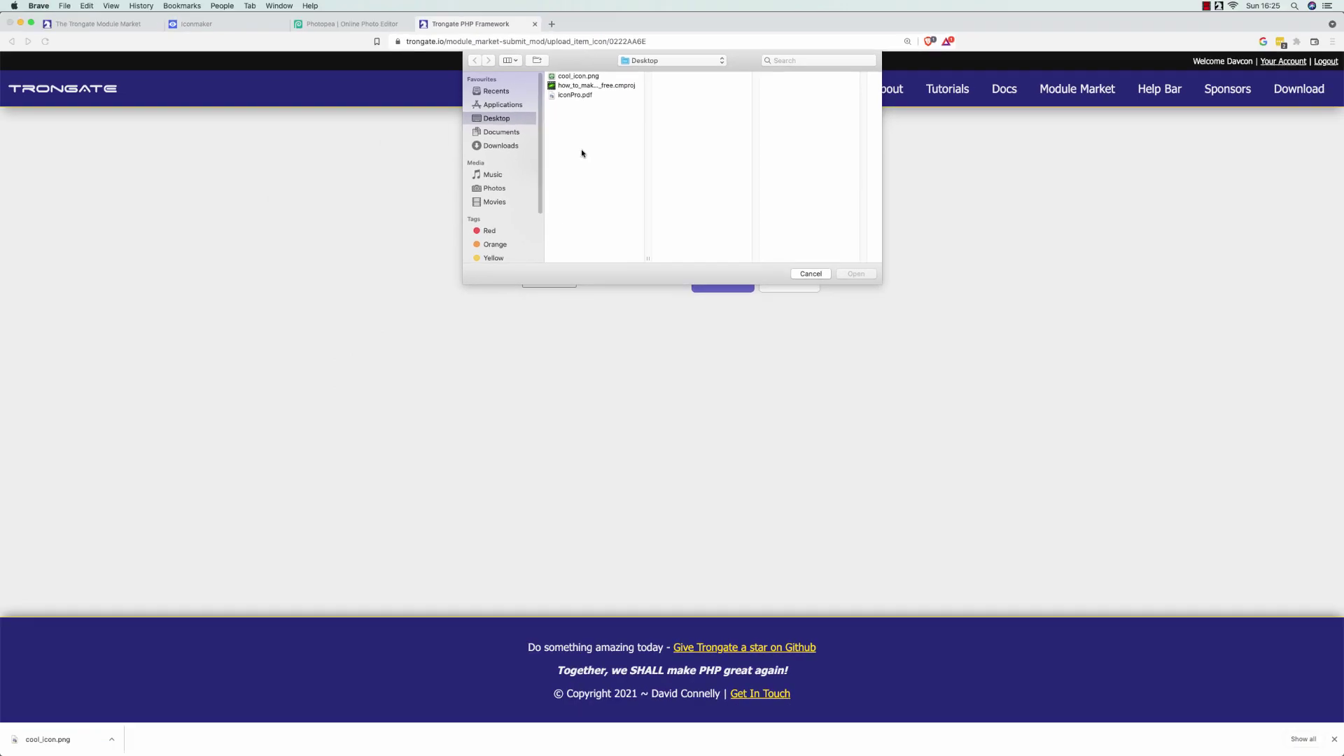
pyautogui.click(579, 78)
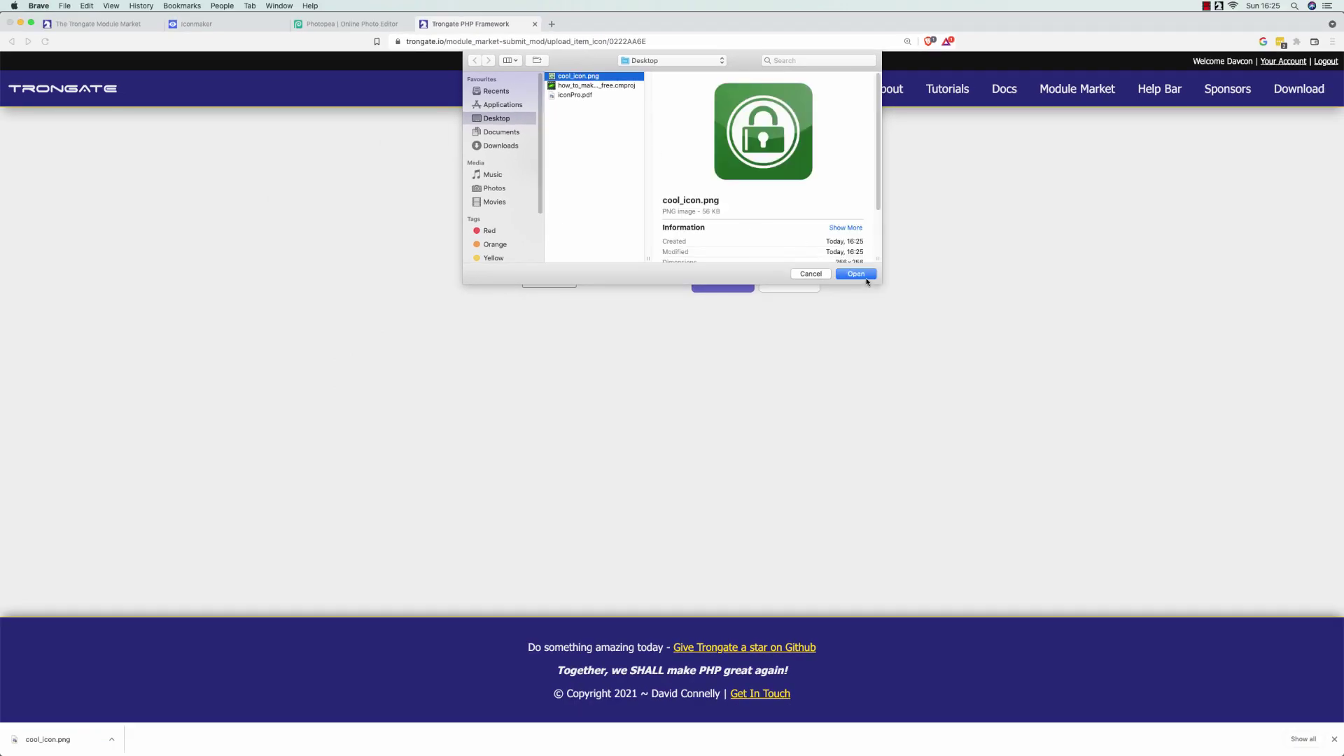
pyautogui.click(864, 275)
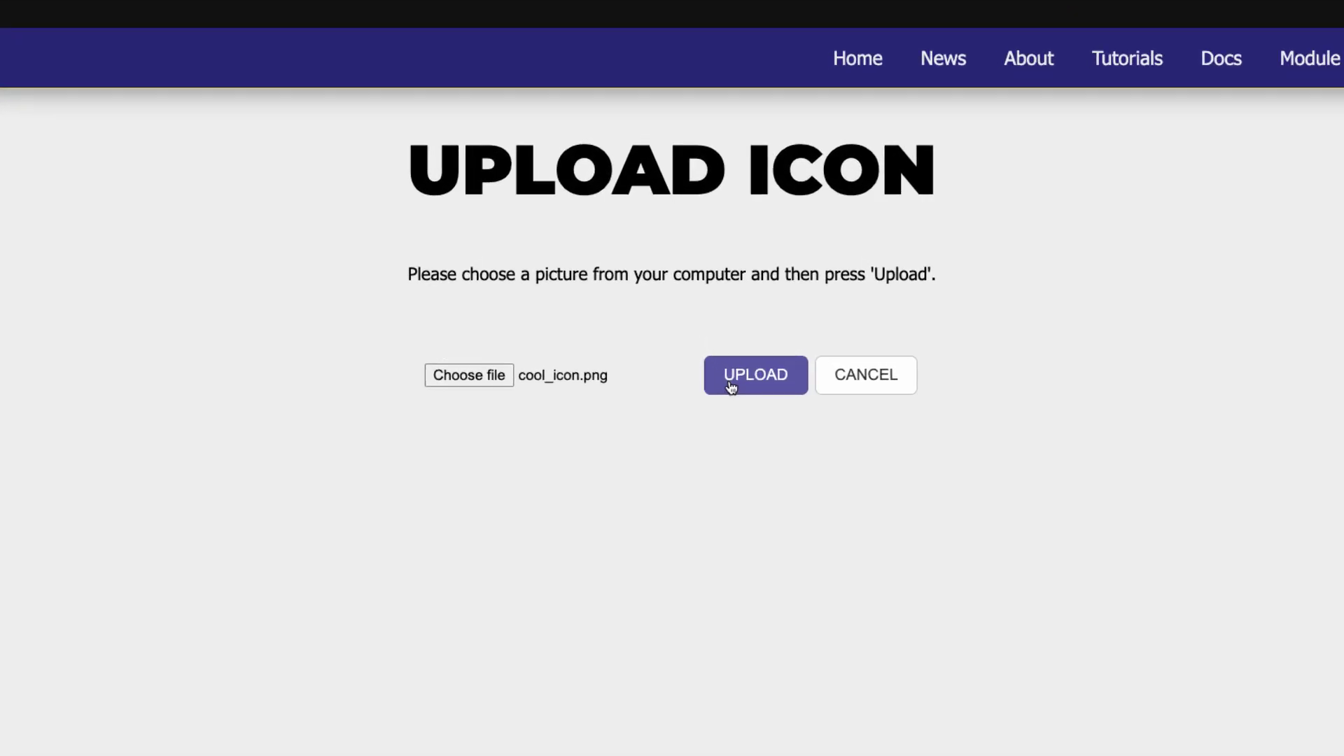
pyautogui.click(733, 398)
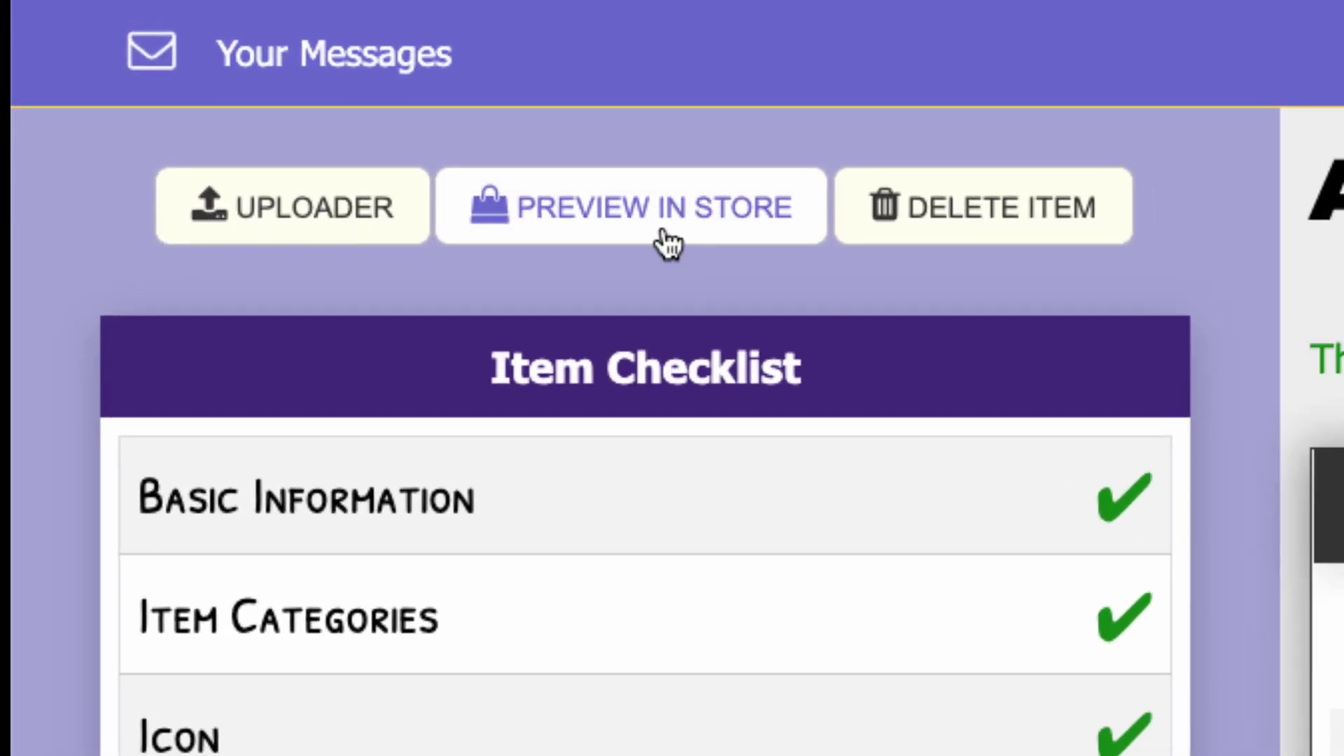
# Preview Amazing Module's store listing with the padlock icon, then return to trongate.io
pyautogui.click(697, 246)
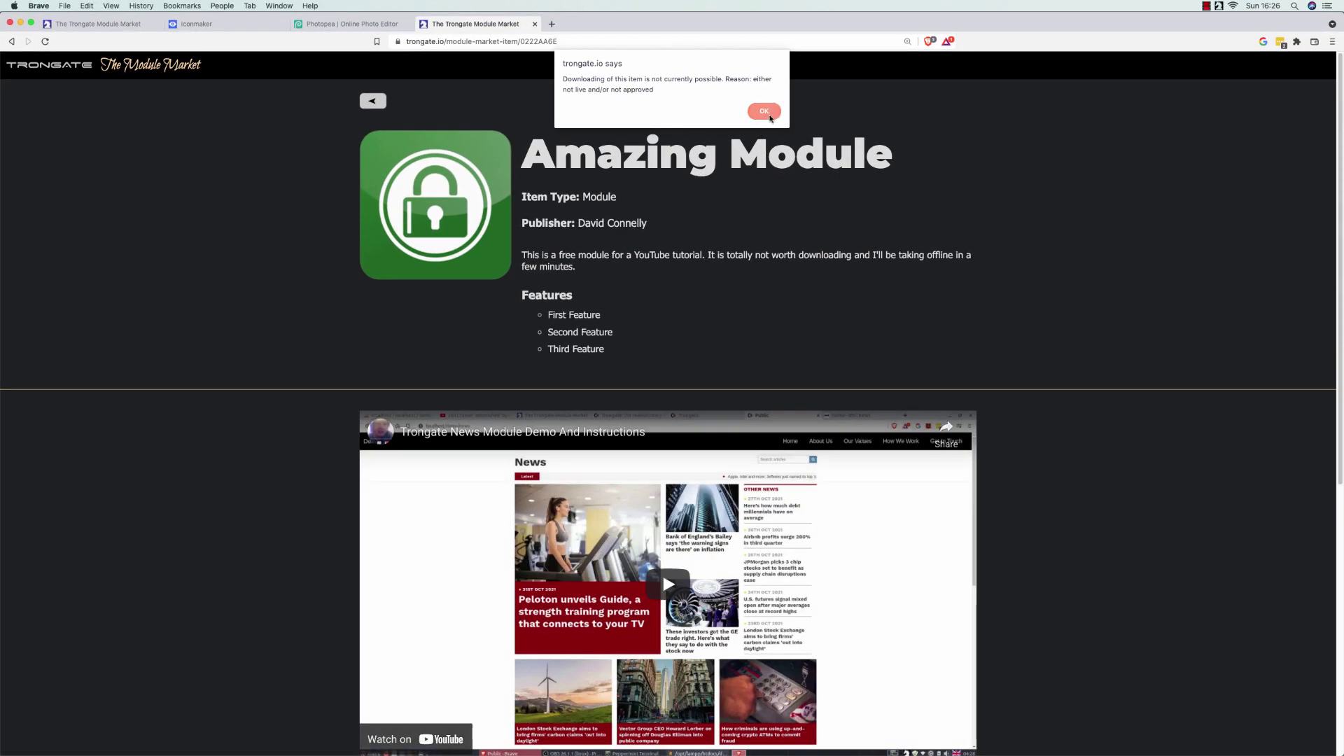
pyautogui.click(764, 111)
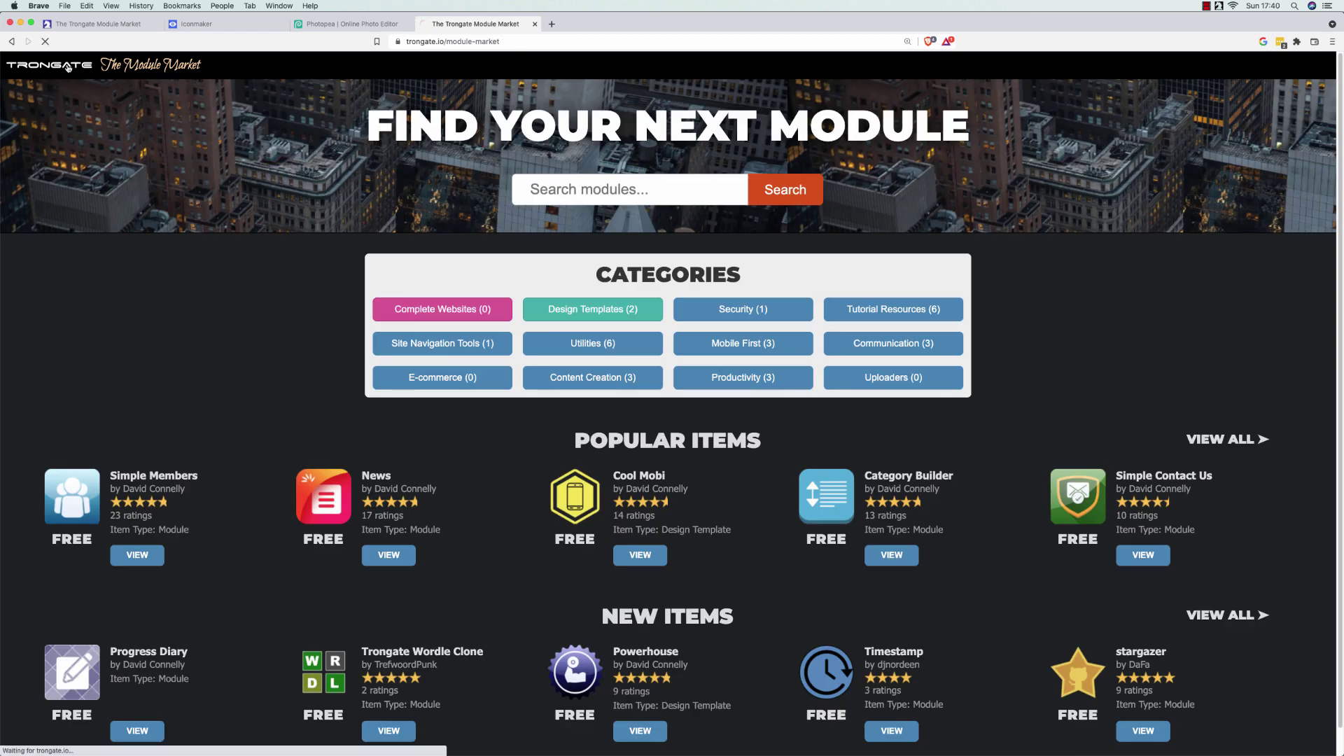
pyautogui.click(68, 65)
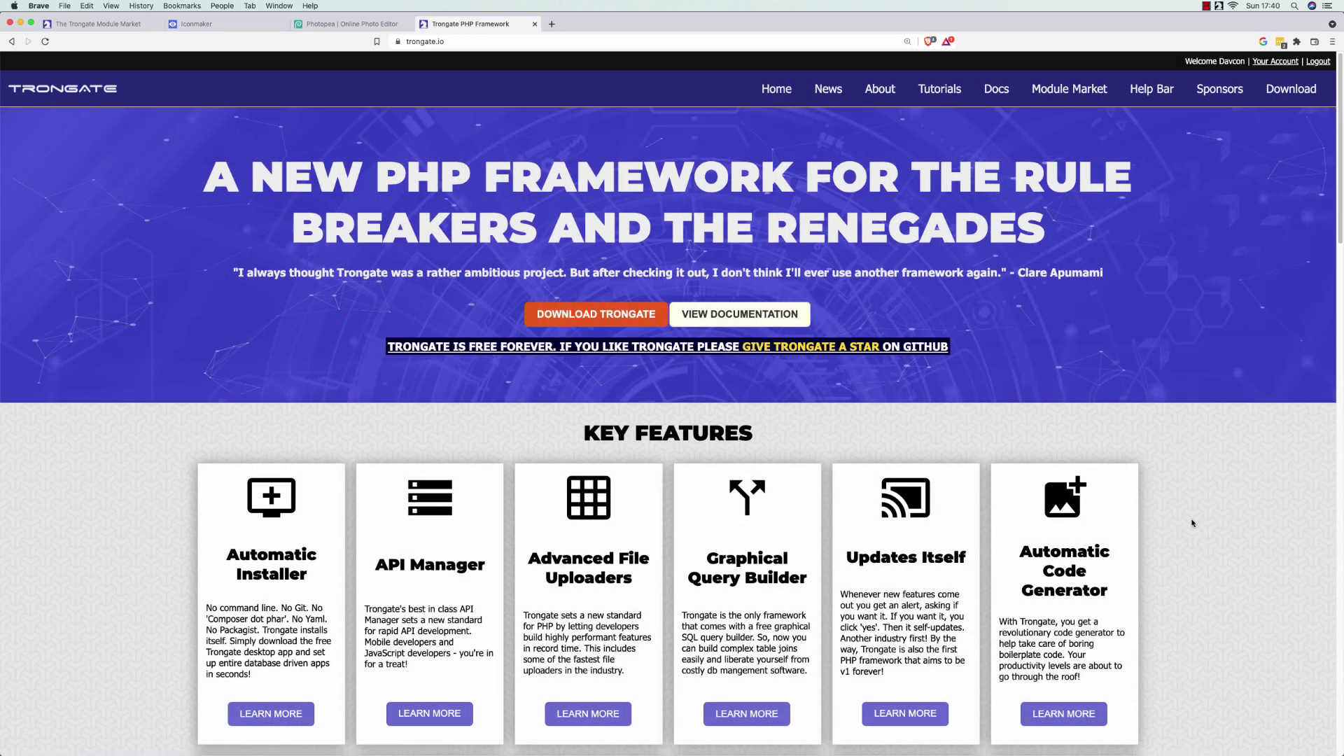
pyautogui.click(843, 348)
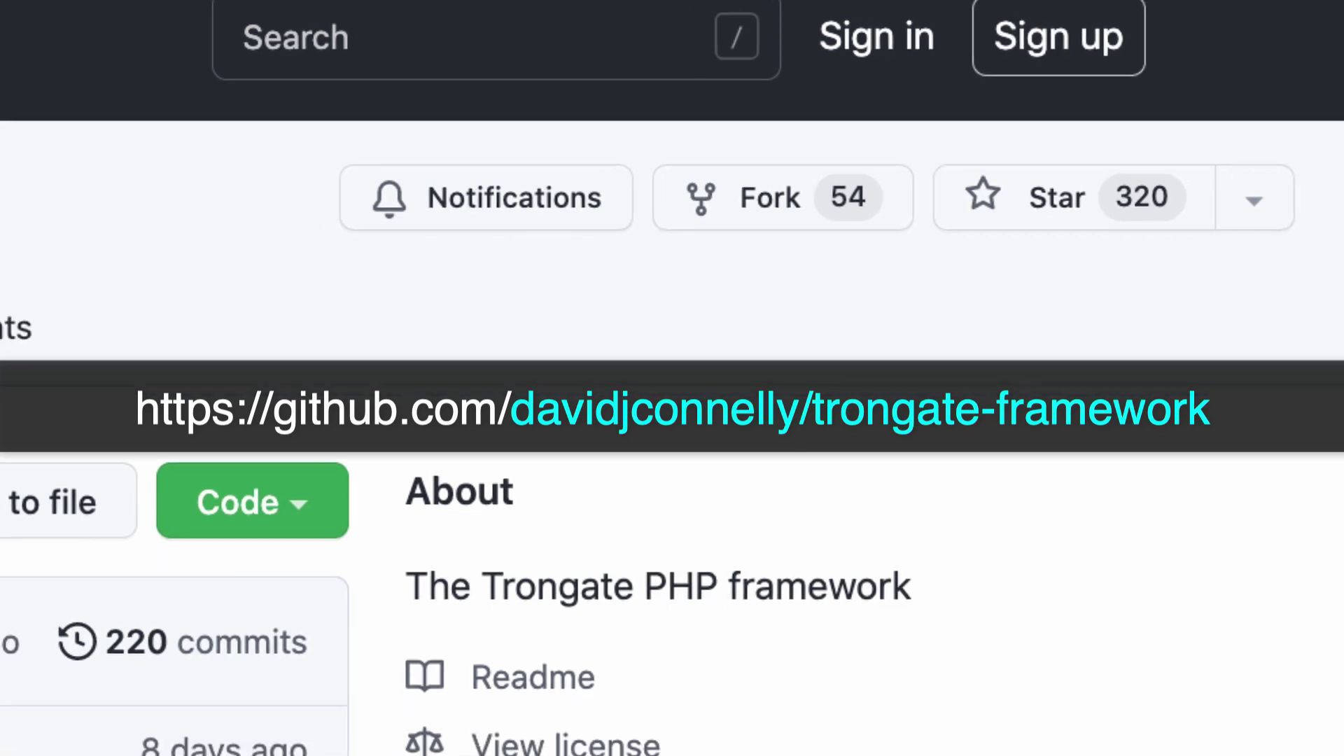
pyautogui.click(9, 42)
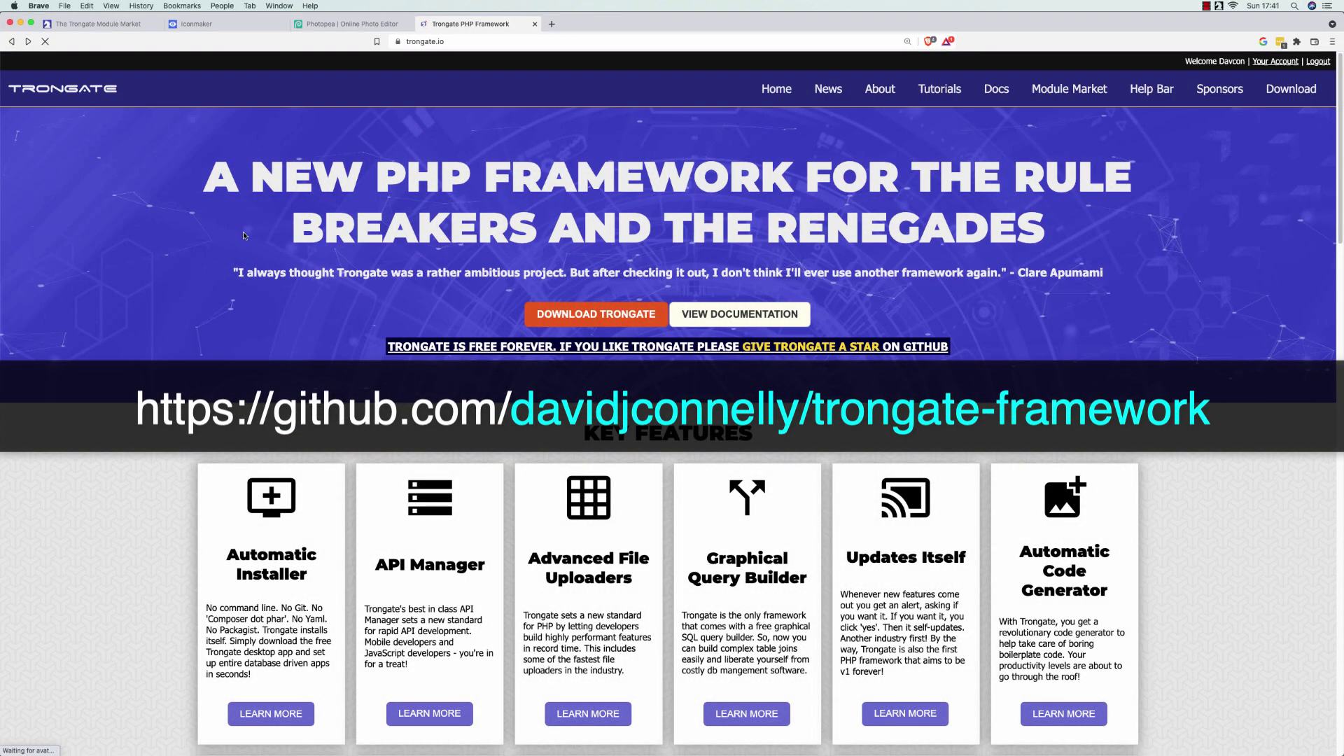